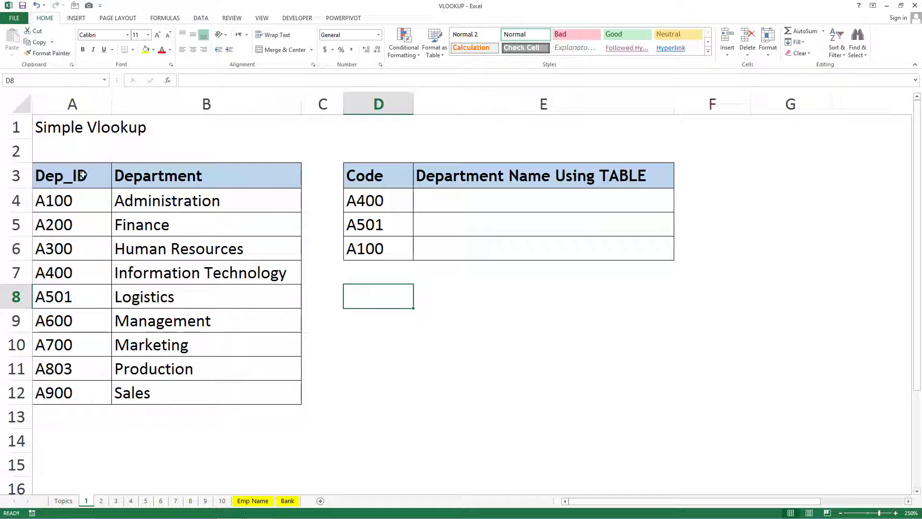
# Examine the Dep_ID and Department table in A3:B12 and the codes in D4:D6, matching code A400 to its row
pyautogui.moveTo(83, 174); pyautogui.dragTo(171, 399)
pyautogui.moveTo(403, 179); pyautogui.dragTo(547, 259)
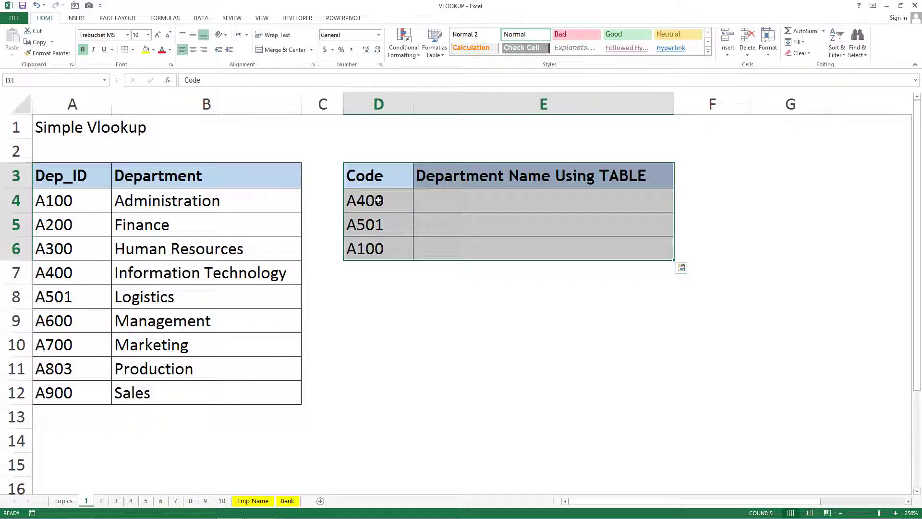
pyautogui.moveTo(379, 200); pyautogui.dragTo(393, 253)
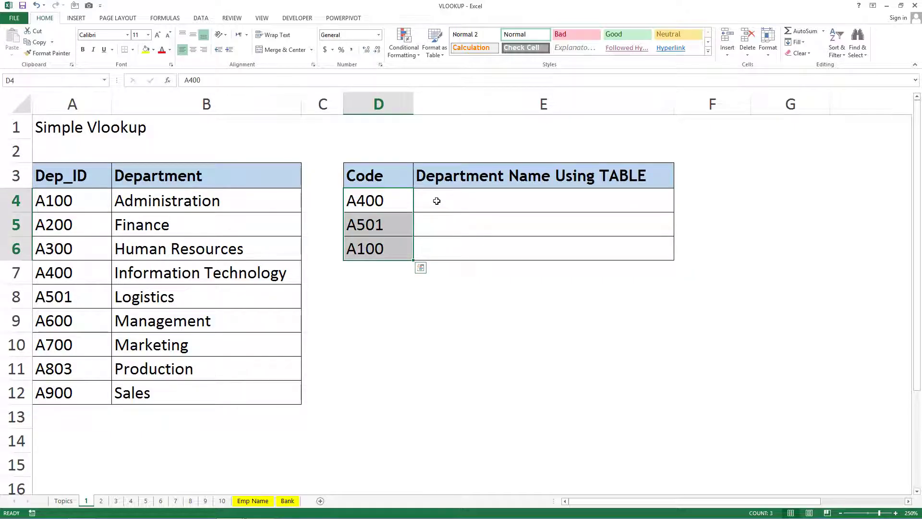
pyautogui.click(380, 208)
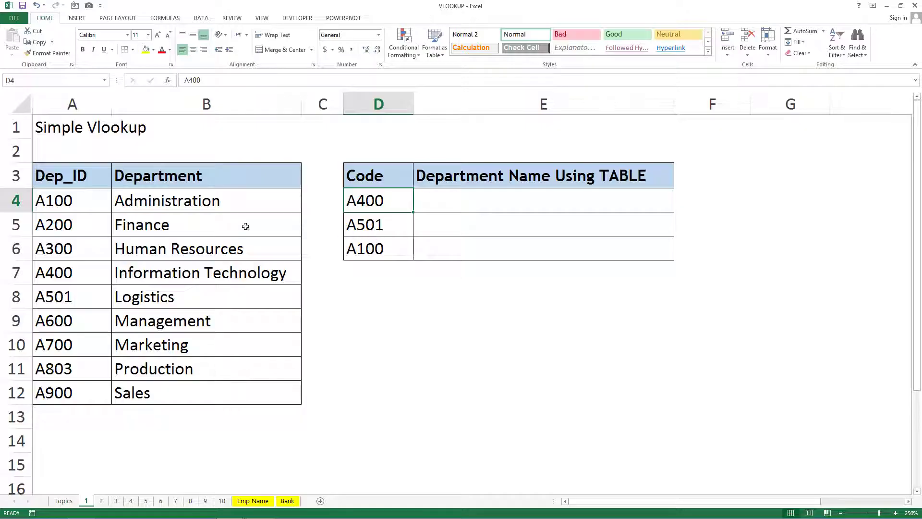
pyautogui.moveTo(74, 198); pyautogui.dragTo(77, 387)
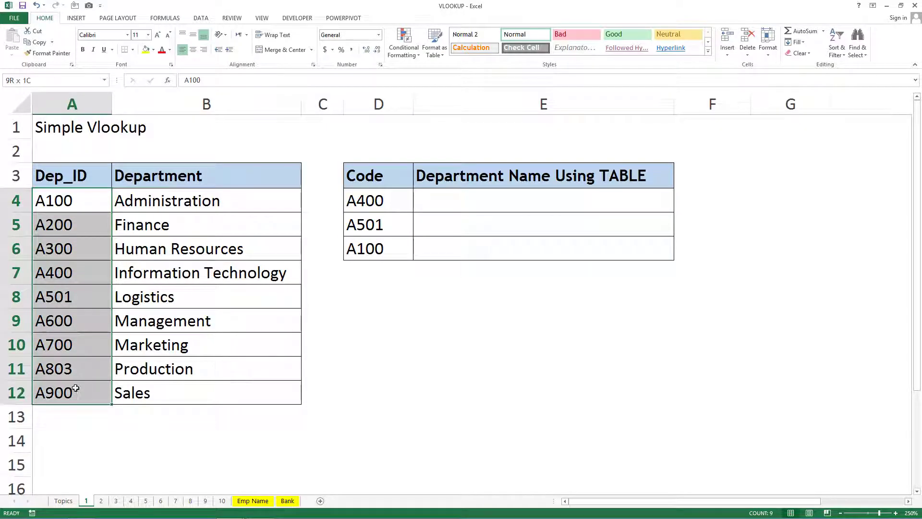
pyautogui.click(69, 281)
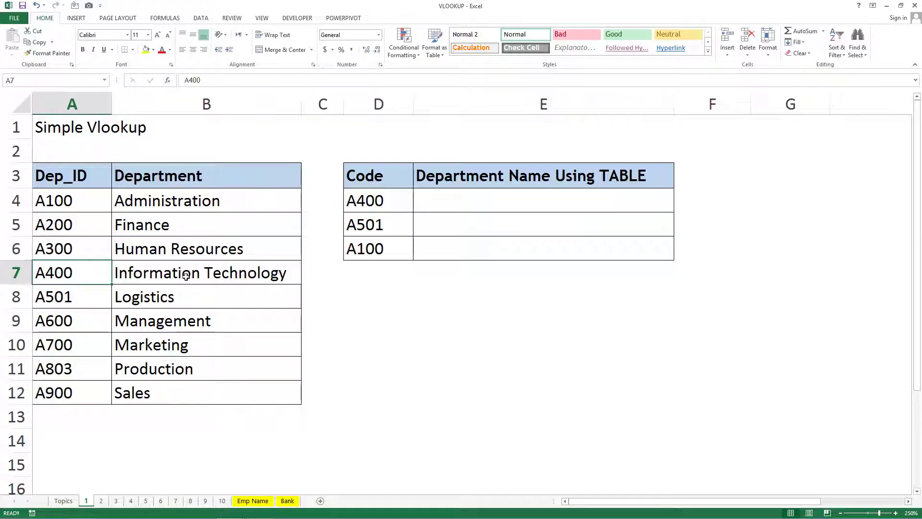
# Start a VLOOKUP formula in E4 with the code in D4 as the lookup value
pyautogui.click(513, 200)
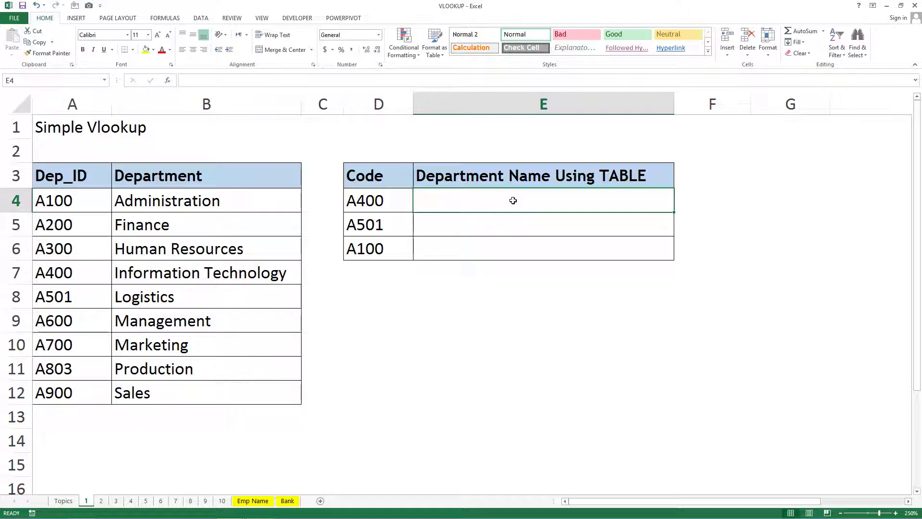
pyautogui.write('=v')
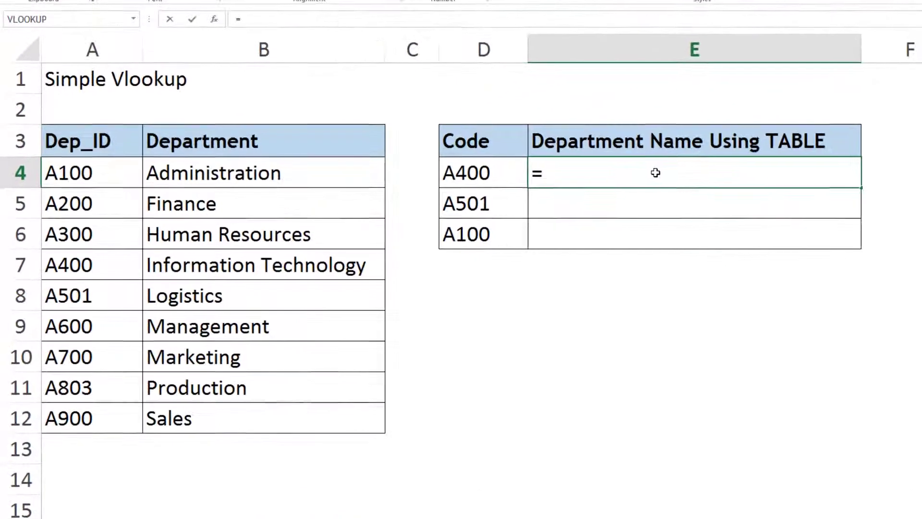
pyautogui.write('l')
pyautogui.press('Tab')
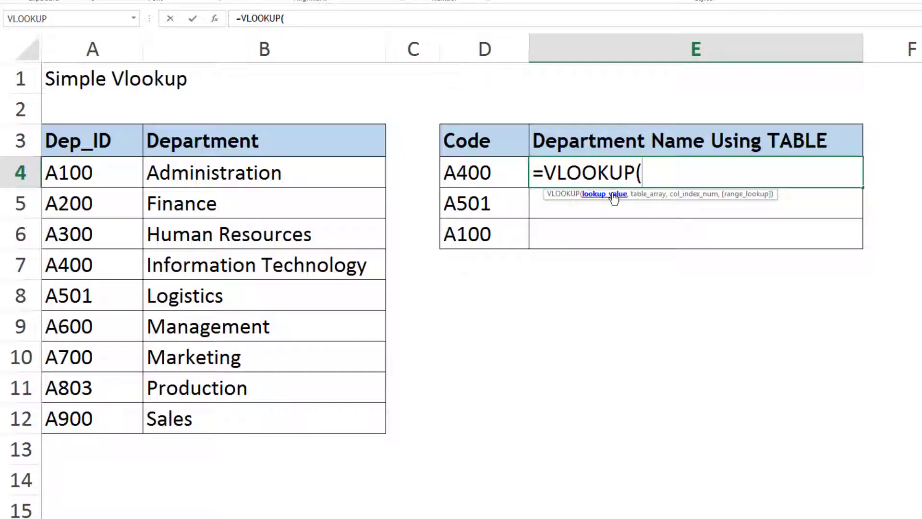
pyautogui.click(478, 172)
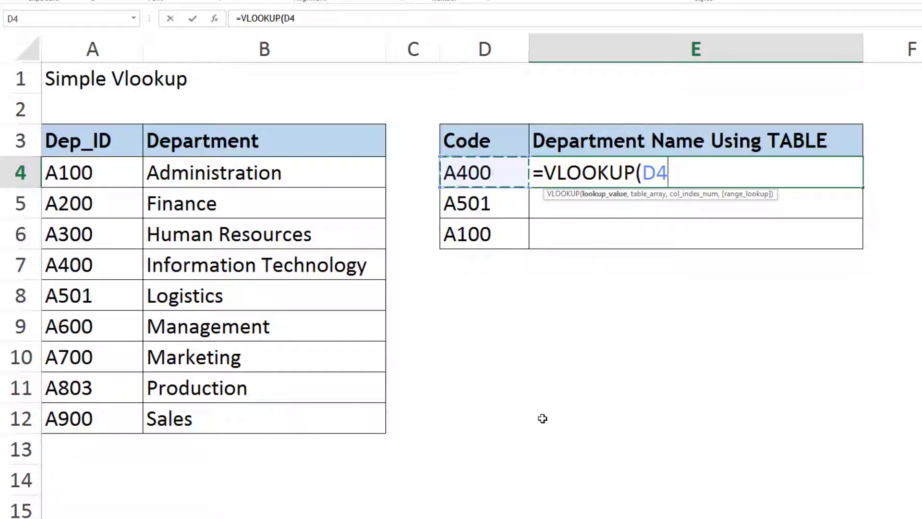
pyautogui.write(',')
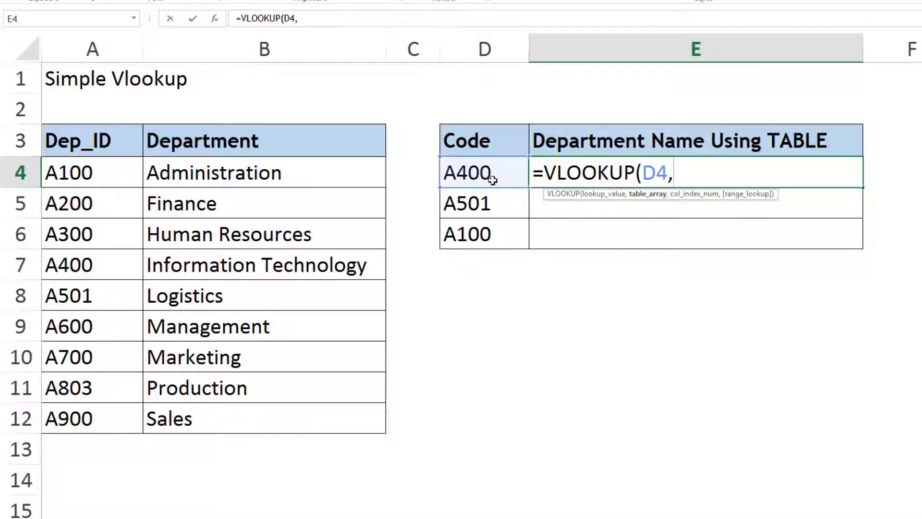
# Set the formula's table array to the department table as the absolute range $A$3:$B$12
pyautogui.click(119, 149)
pyautogui.moveTo(118, 148)
pyautogui.mouseDown()
pyautogui.moveTo(288, 291)
pyautogui.moveTo(298, 419)
pyautogui.mouseUp()
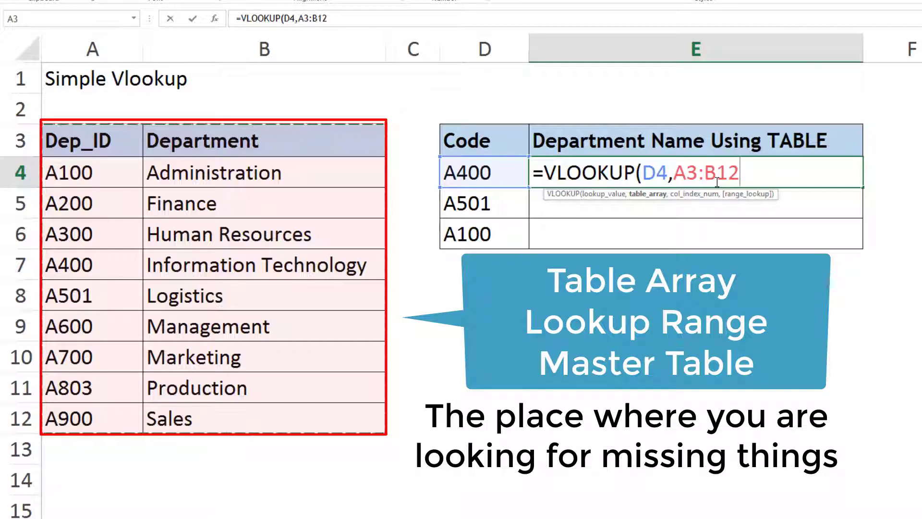
pyautogui.press('F4')
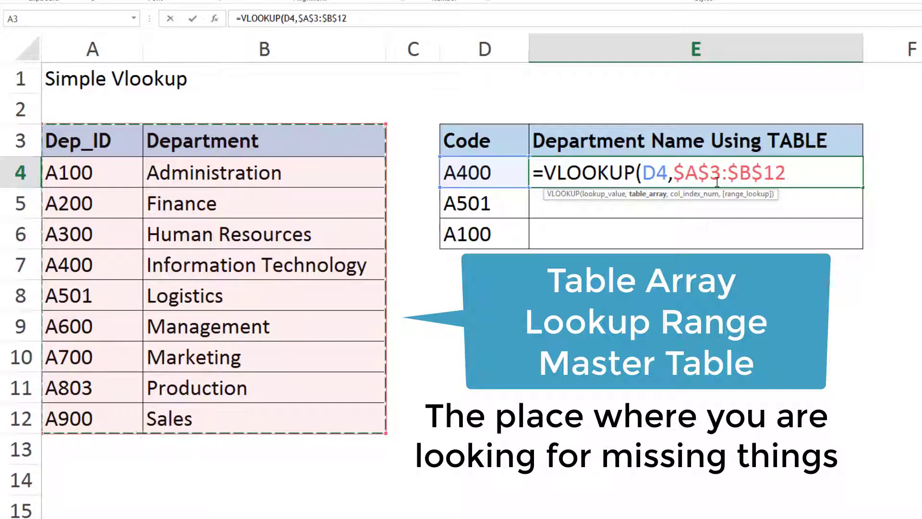
# Complete the VLOOKUP in E4 with column index 2 and FALSE for an exact match
pyautogui.write(',2')
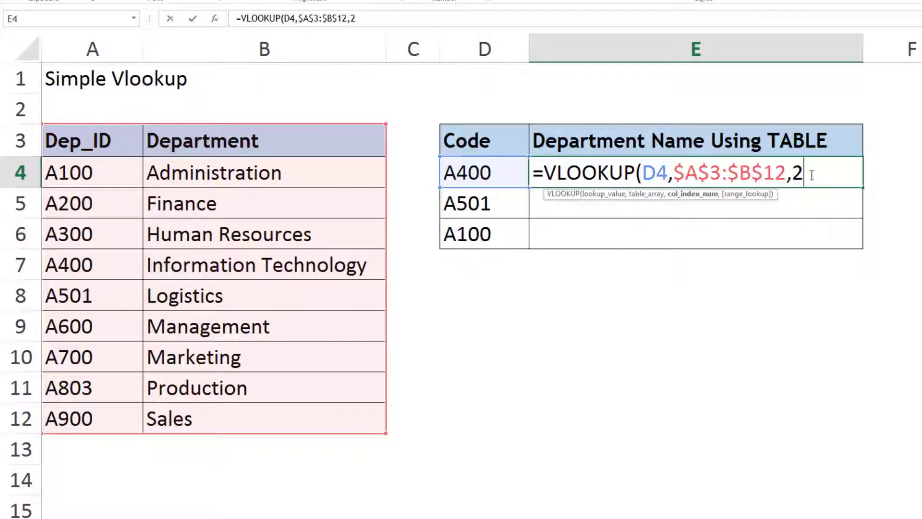
pyautogui.write(',')
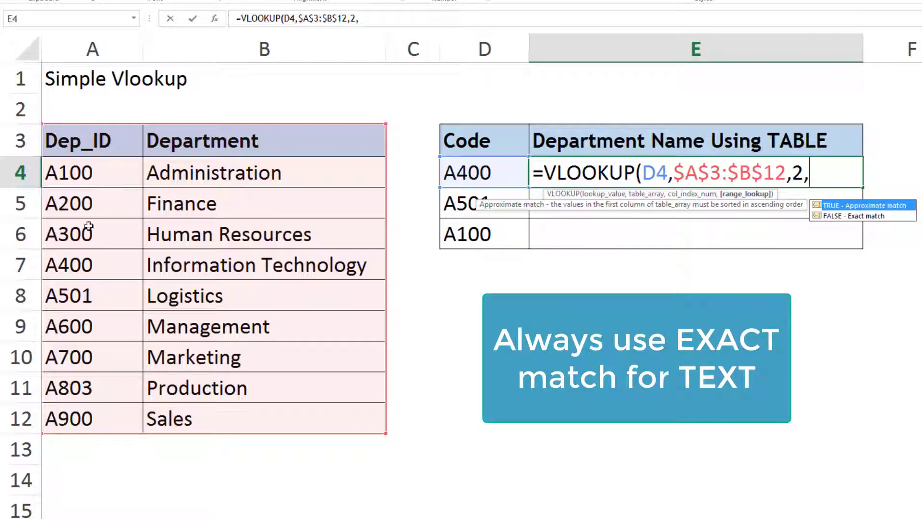
pyautogui.click(871, 217)
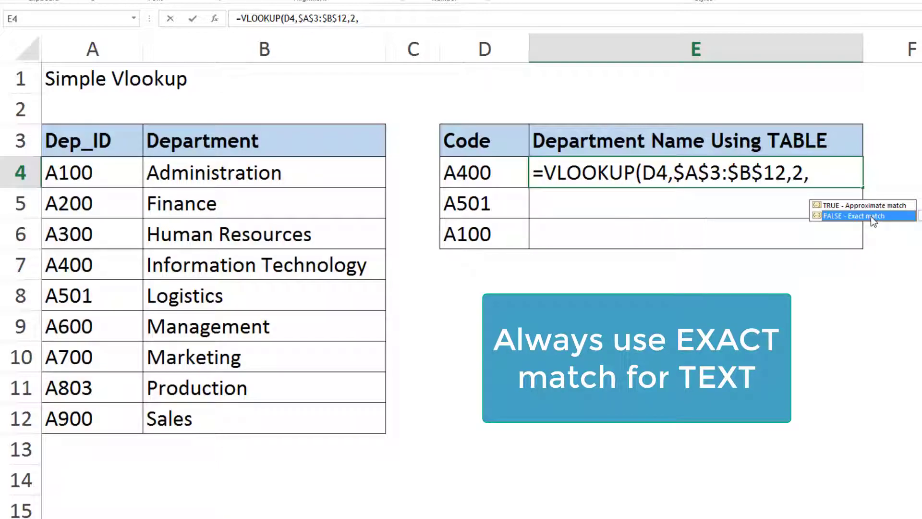
pyautogui.doubleClick(871, 216)
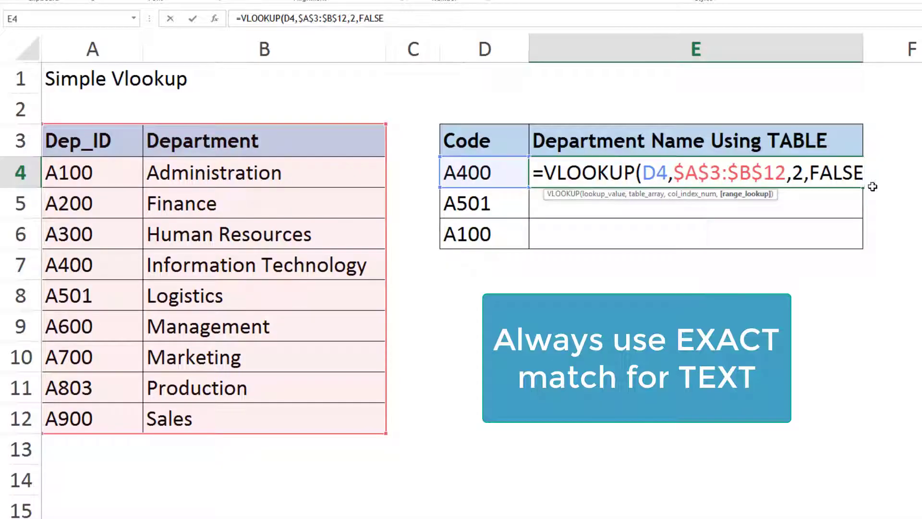
pyautogui.write(')')
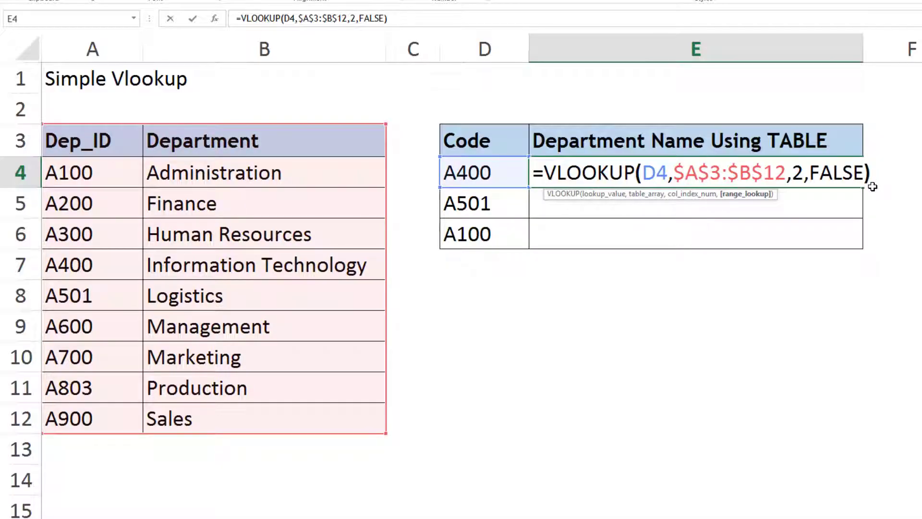
pyautogui.press('Return')
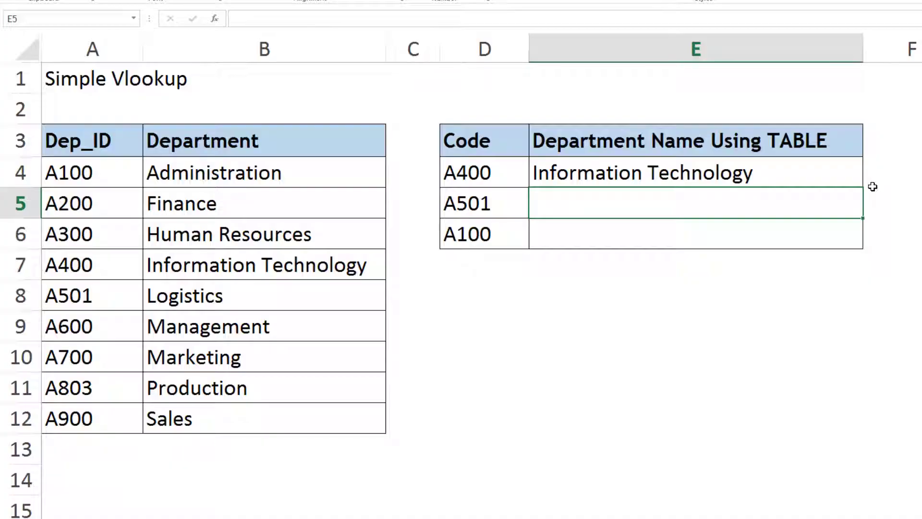
# Replace FALSE with 0 in E4's VLOOKUP formula and fill it down through E6
pyautogui.click(767, 173)
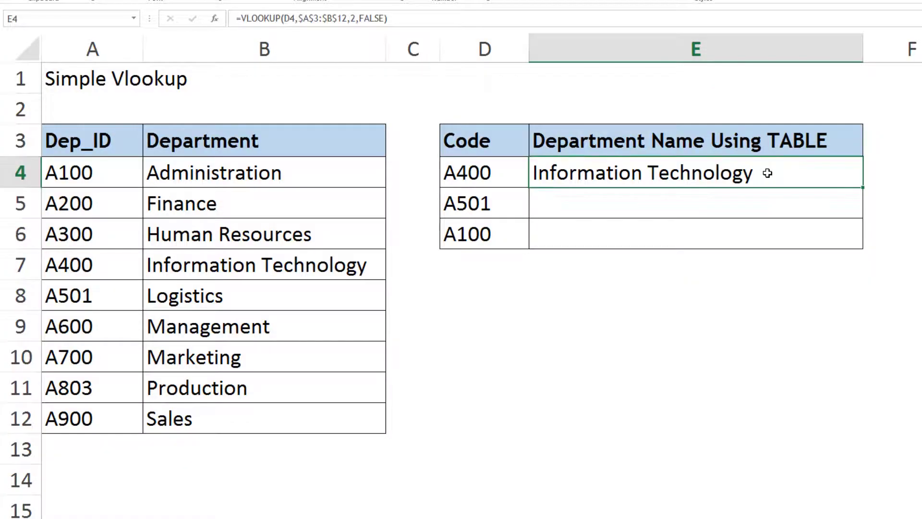
pyautogui.doubleClick(767, 174)
pyautogui.moveTo(809, 172); pyautogui.dragTo(865, 172)
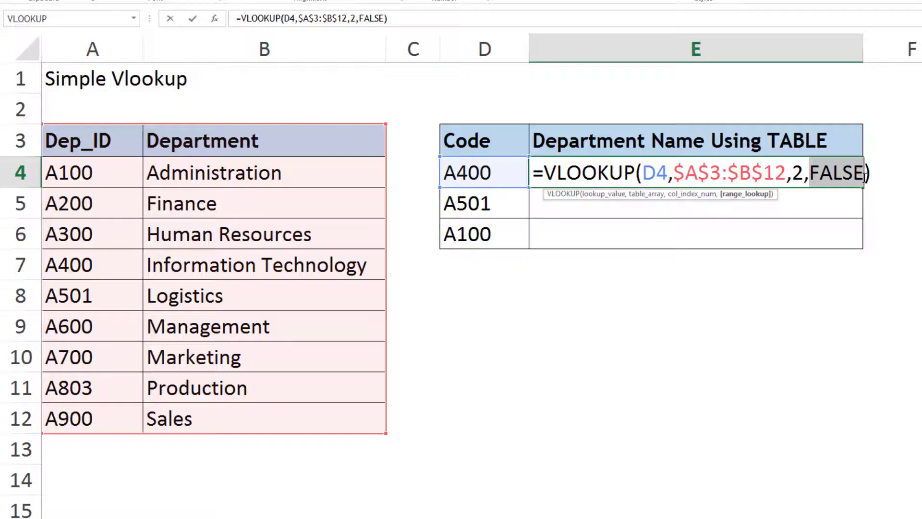
pyautogui.write('0')
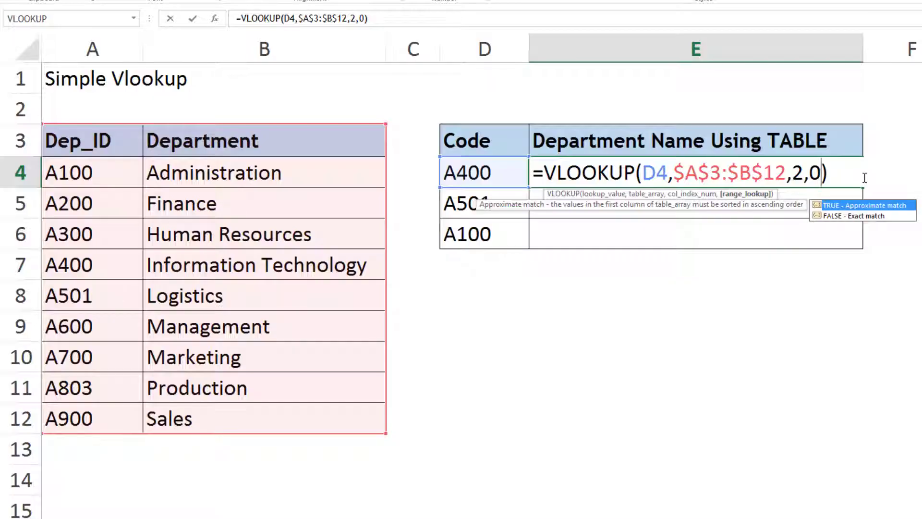
pyautogui.press('Return')
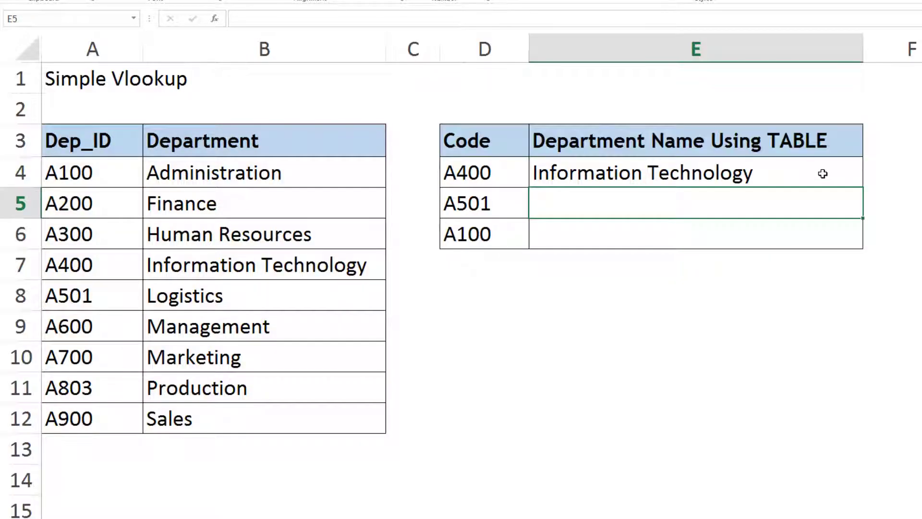
pyautogui.click(822, 173)
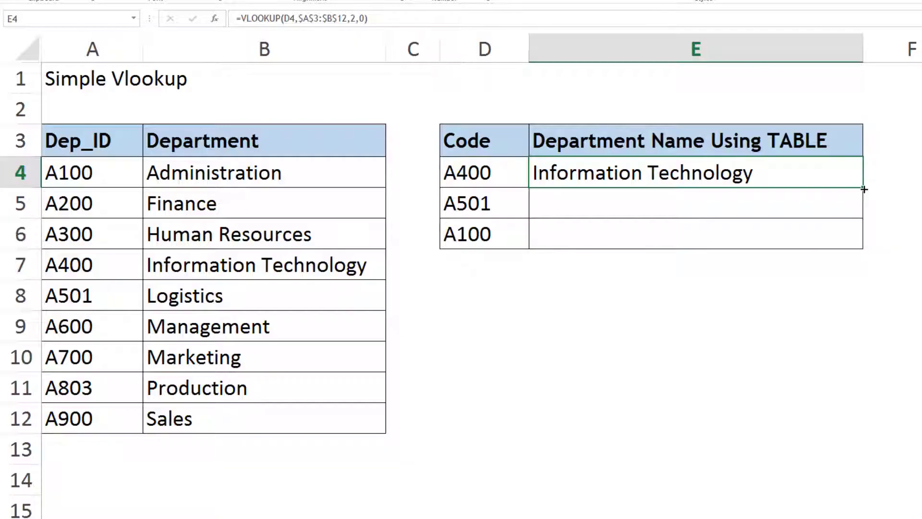
pyautogui.doubleClick(864, 189)
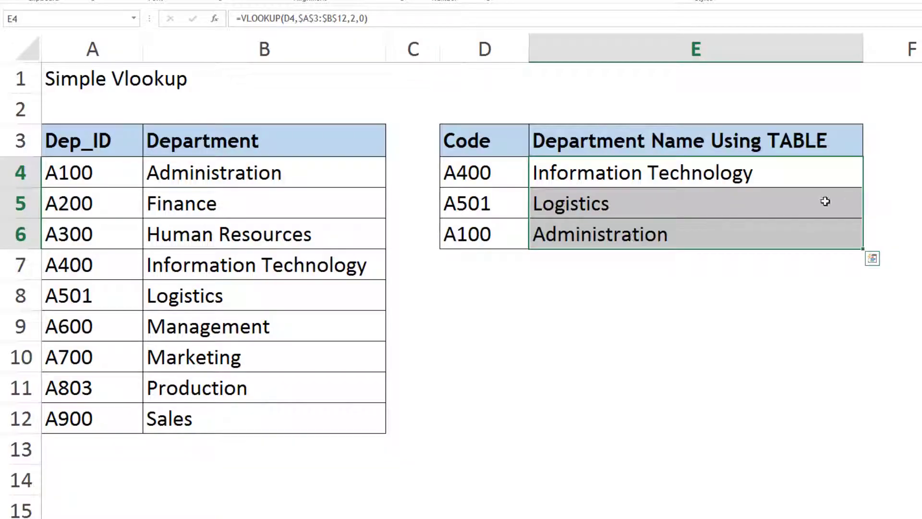
# Review the looked-up department names in E4:E6 against their codes and the department table in A3:B12
pyautogui.click(597, 205)
pyautogui.click(602, 226)
pyautogui.moveTo(120, 174); pyautogui.dragTo(164, 430)
pyautogui.click(552, 234)
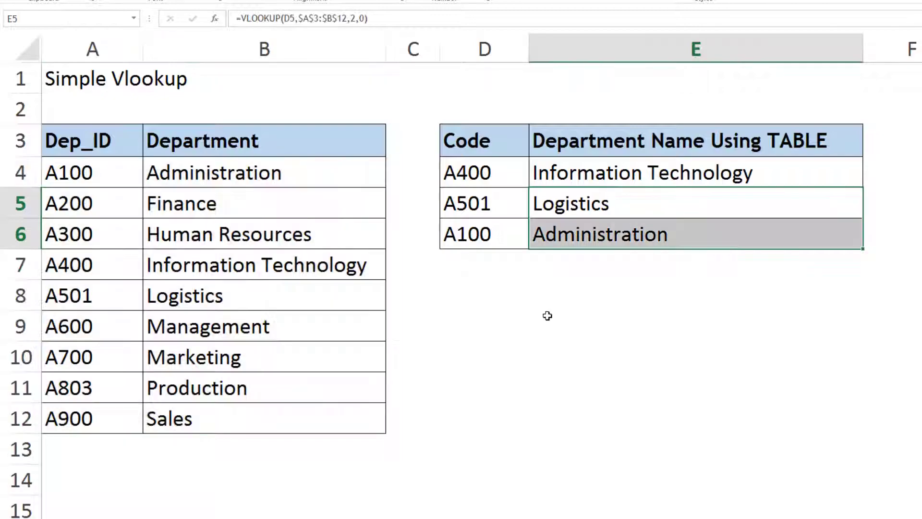
pyautogui.click(548, 315)
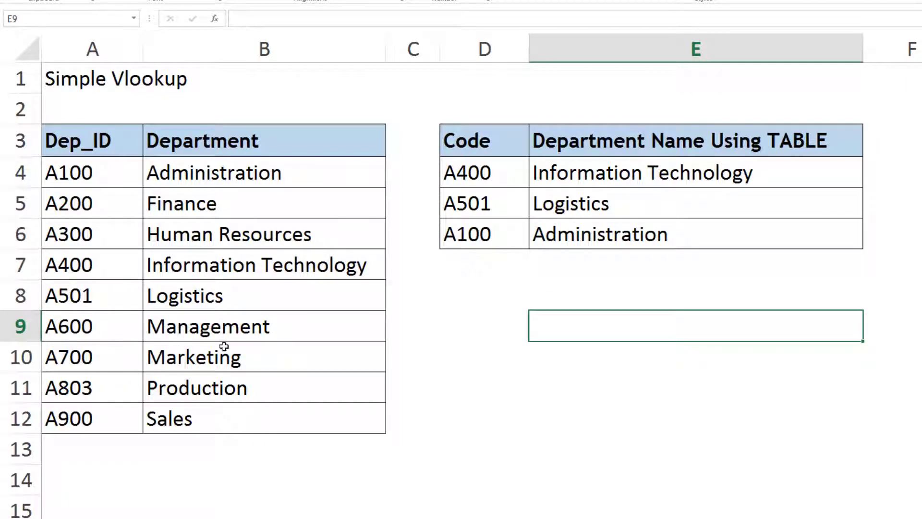
pyautogui.moveTo(95, 143); pyautogui.dragTo(227, 408)
pyautogui.moveTo(457, 171); pyautogui.dragTo(581, 241)
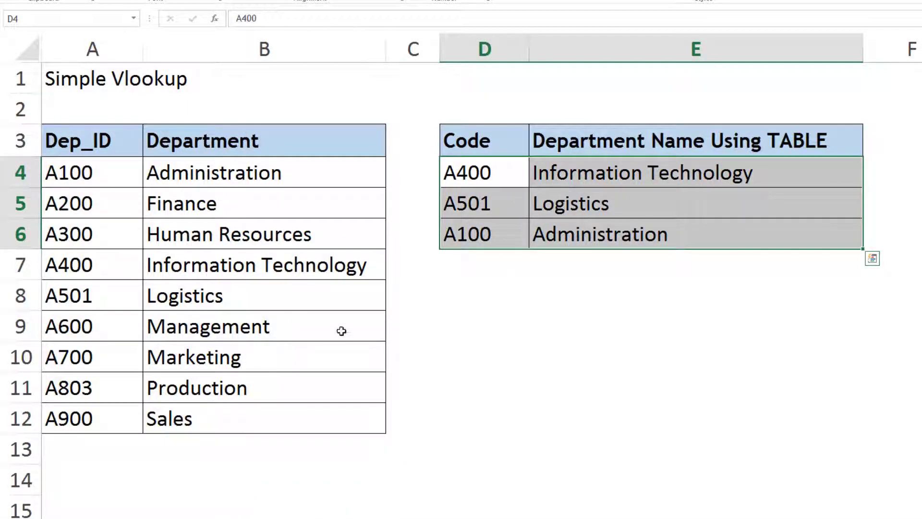
pyautogui.hotkey('shift', 'Left')
pyautogui.click(465, 176)
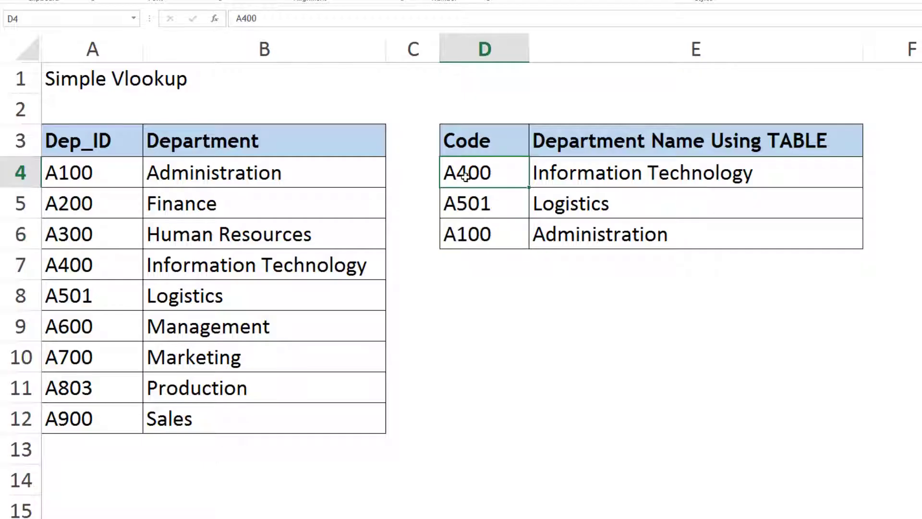
pyautogui.moveTo(105, 176); pyautogui.dragTo(296, 384)
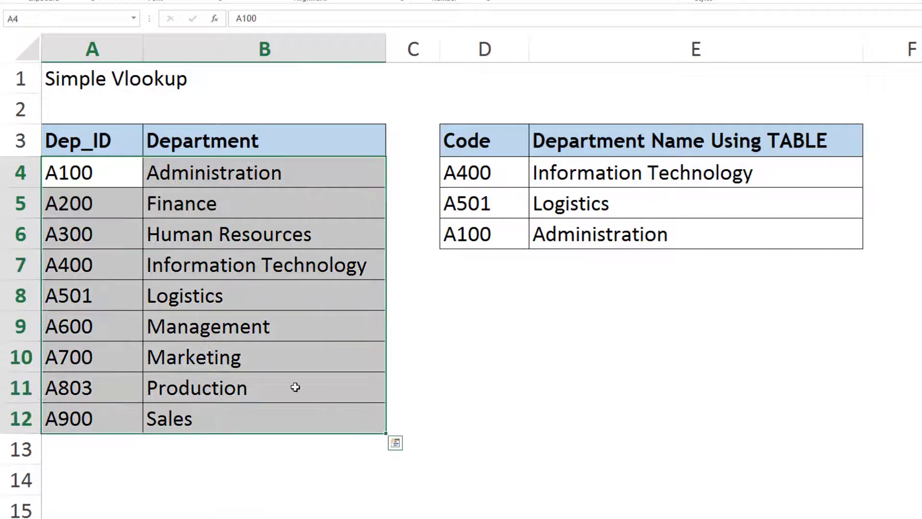
pyautogui.click(493, 177)
pyautogui.click(479, 205)
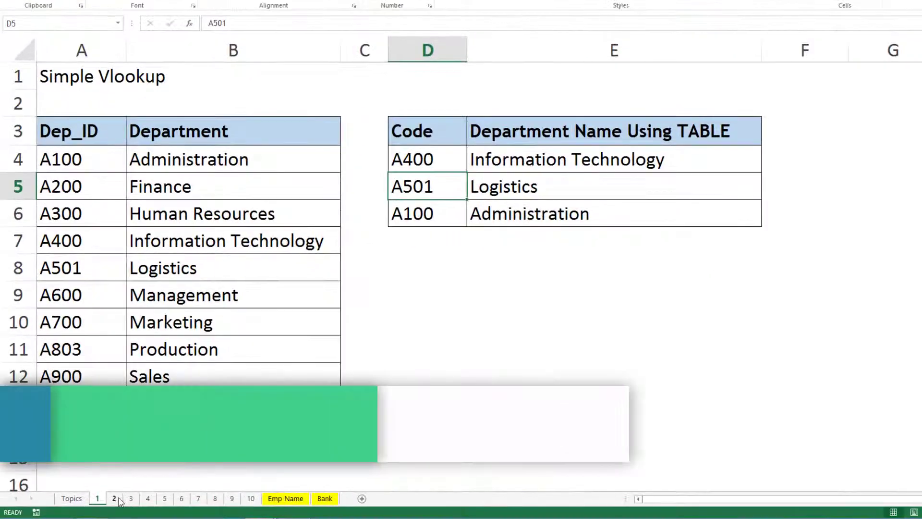
# Go to sheet 2, review the employee codes in A4:A7, and open the Emp Name sheet
pyautogui.click(115, 498)
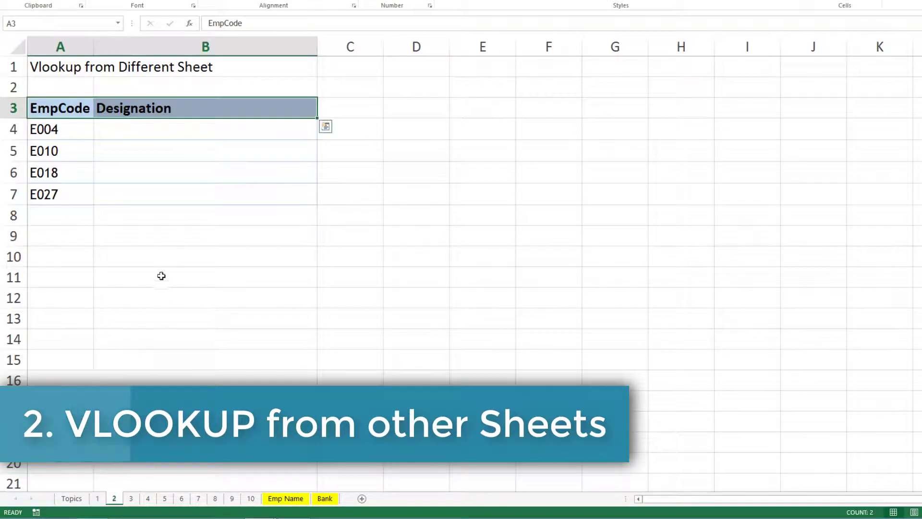
pyautogui.scroll(5, 331, 321)
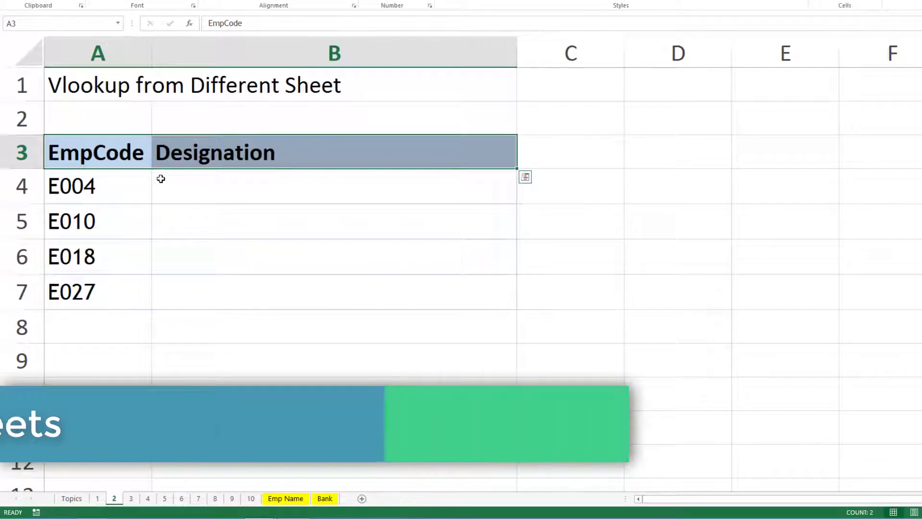
pyautogui.click(174, 189)
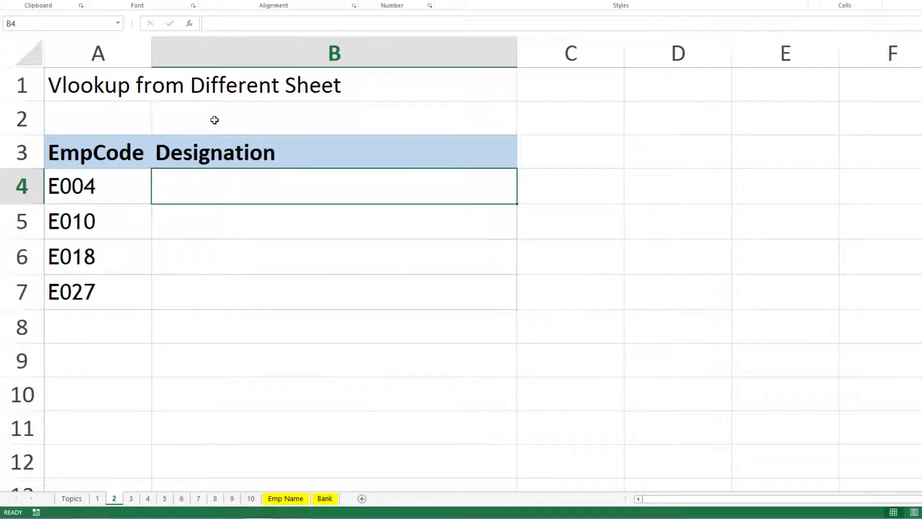
pyautogui.moveTo(113, 187); pyautogui.dragTo(112, 292)
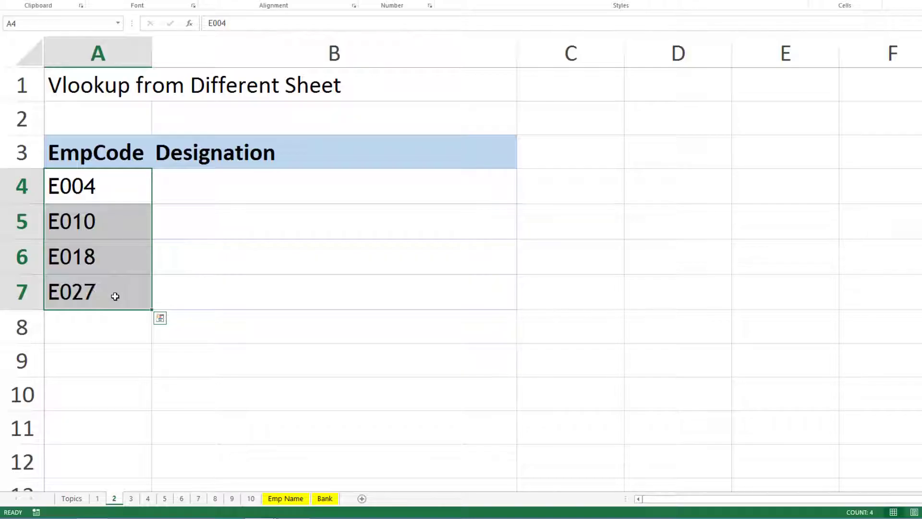
pyautogui.click(287, 498)
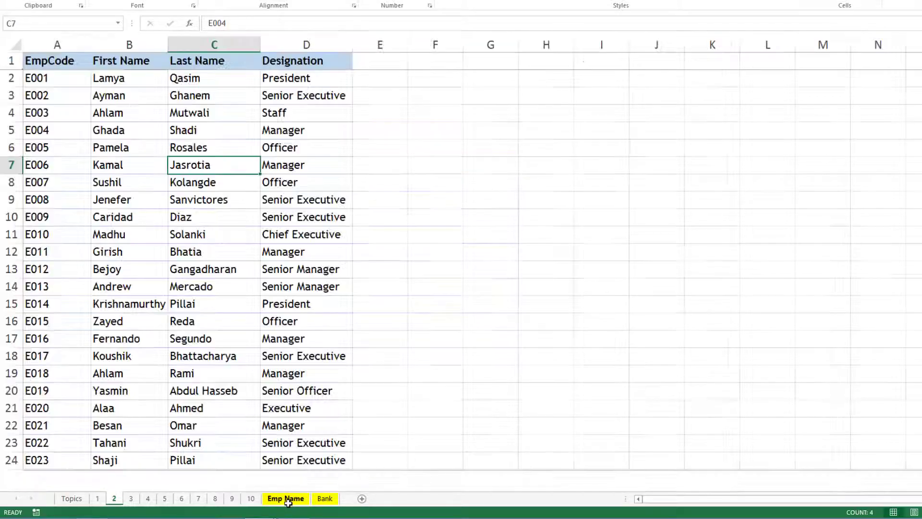
# Check the Designation column on Emp Name, and start a VLOOKUP in B4 of sheet 2 with A4 as the lookup value
pyautogui.moveTo(291, 79); pyautogui.dragTo(282, 306)
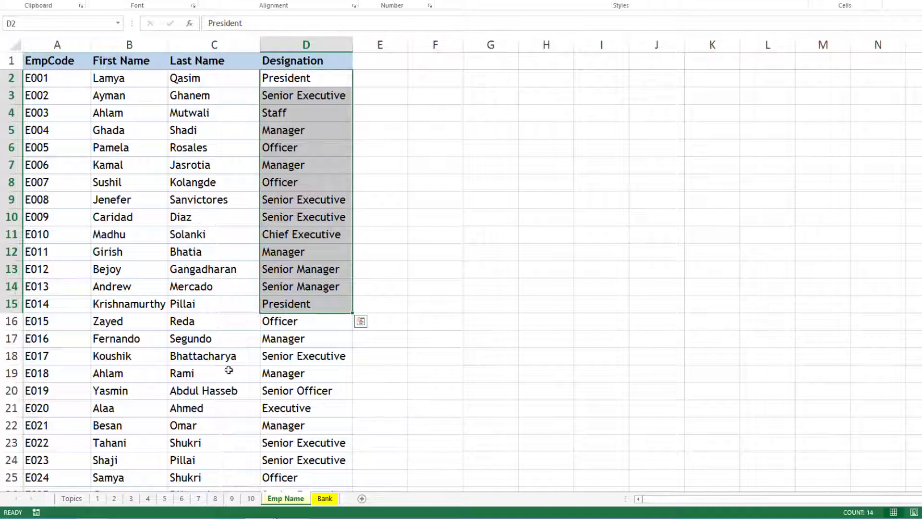
pyautogui.click(114, 499)
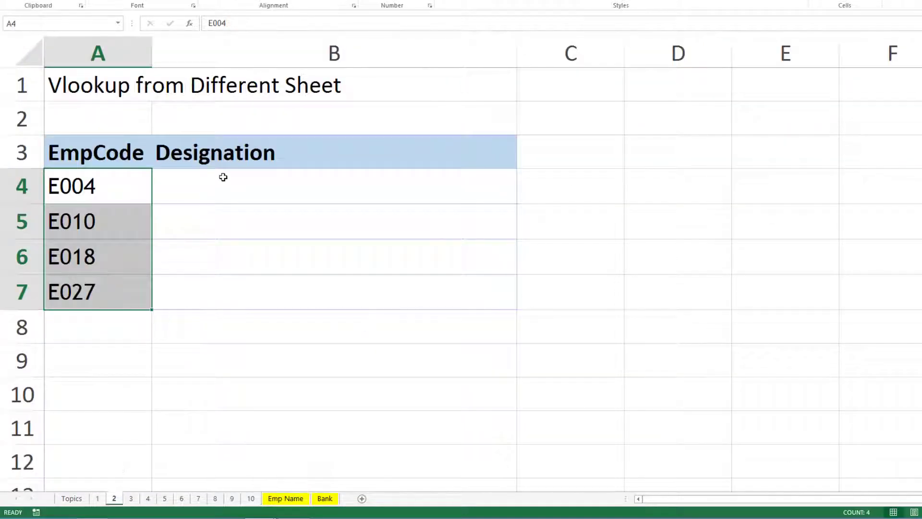
pyautogui.click(223, 185)
pyautogui.write('=vl')
pyautogui.press('Tab')
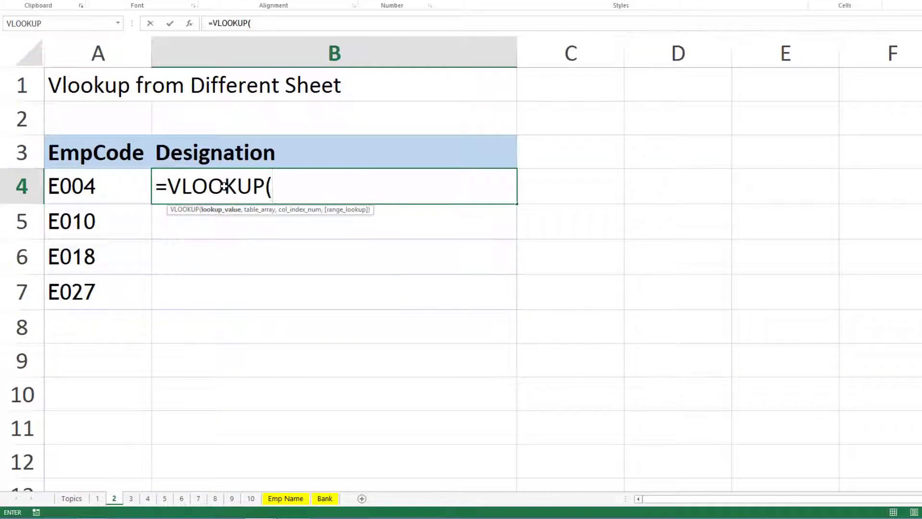
pyautogui.click(107, 182)
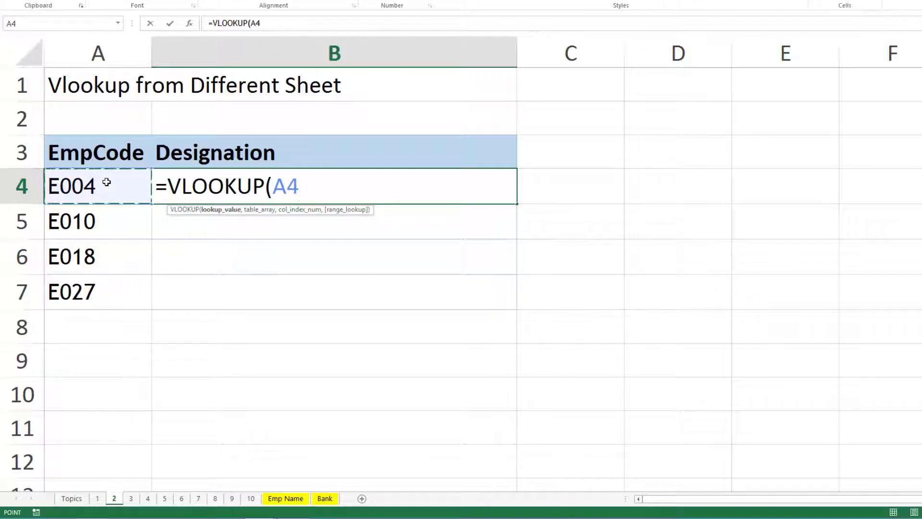
pyautogui.write(',')
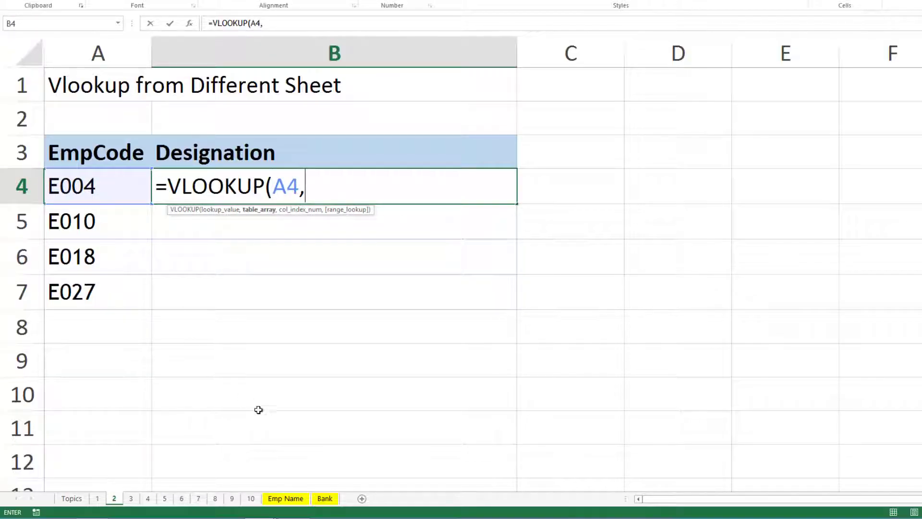
# Set the VLOOKUP's table array to the absolute range $A$1:$D$31 on the Emp Name sheet
pyautogui.click(279, 497)
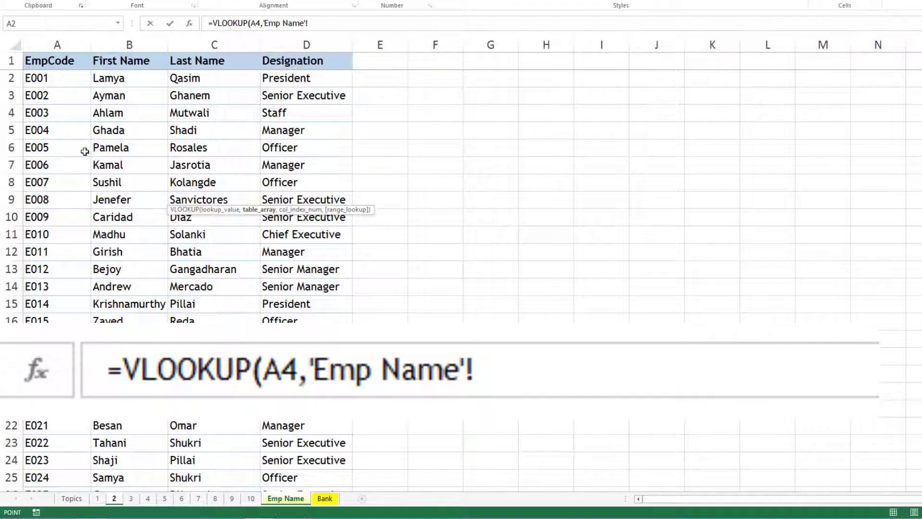
pyautogui.moveTo(55, 62); pyautogui.dragTo(293, 462)
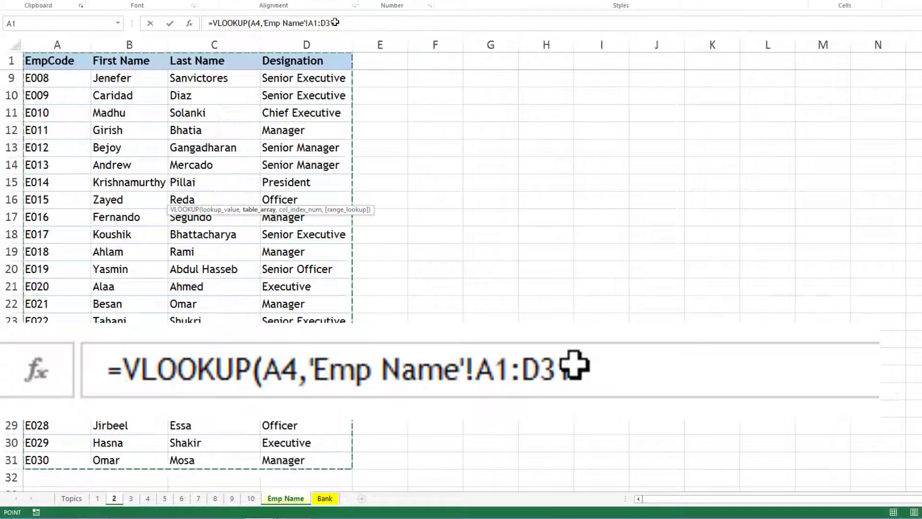
pyautogui.press('F4')
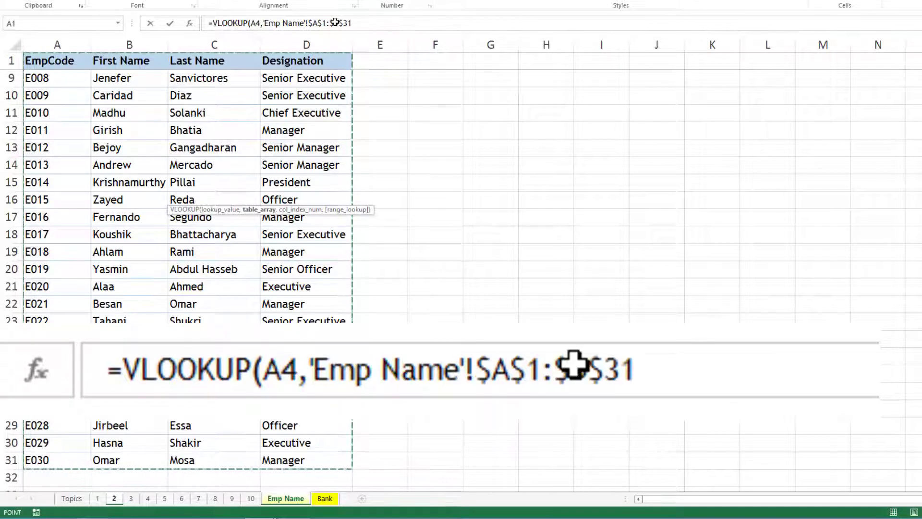
pyautogui.click(353, 24)
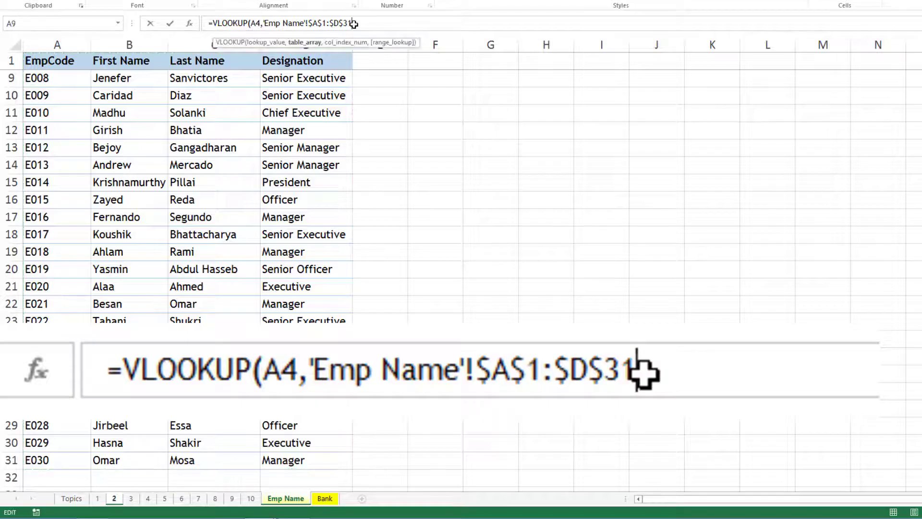
pyautogui.write(',')
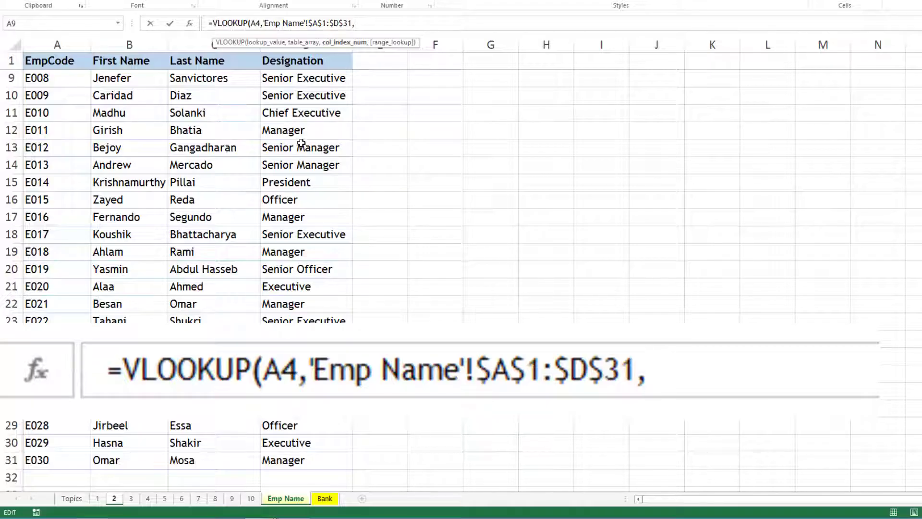
# Complete B4's VLOOKUP with column index 4 and 0 for an exact match, and fill it down through B7
pyautogui.write('4')
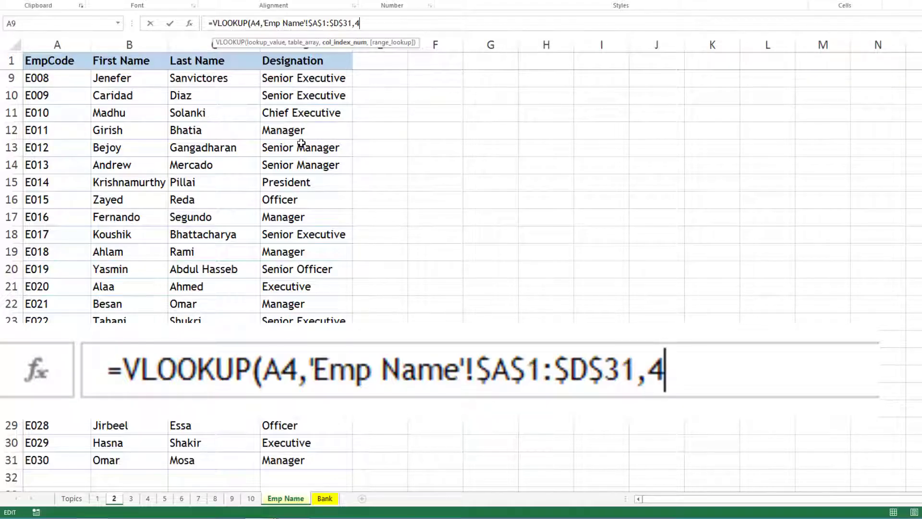
pyautogui.write(',')
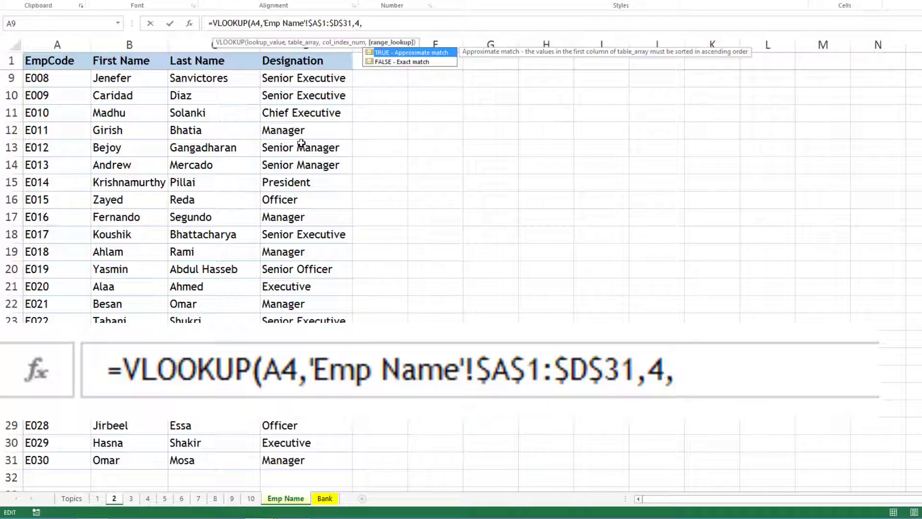
pyautogui.write('0')
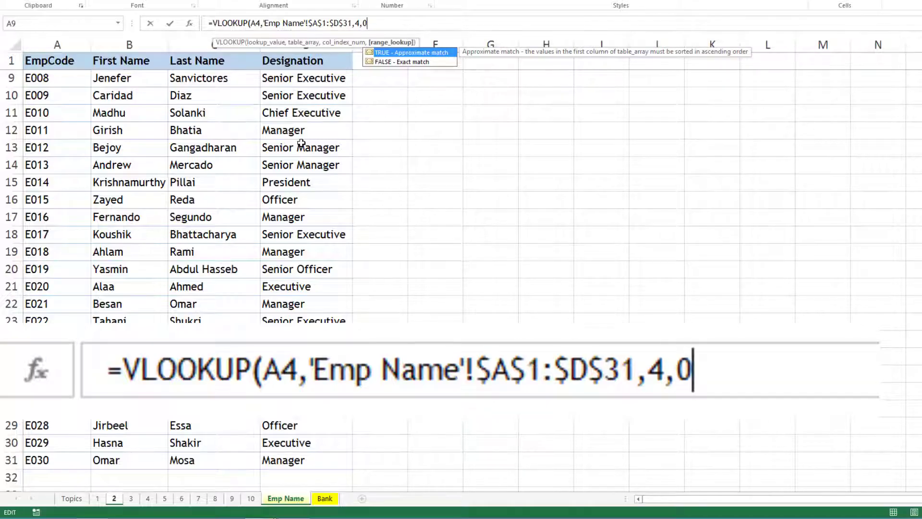
pyautogui.press('Return')
pyautogui.click(279, 186)
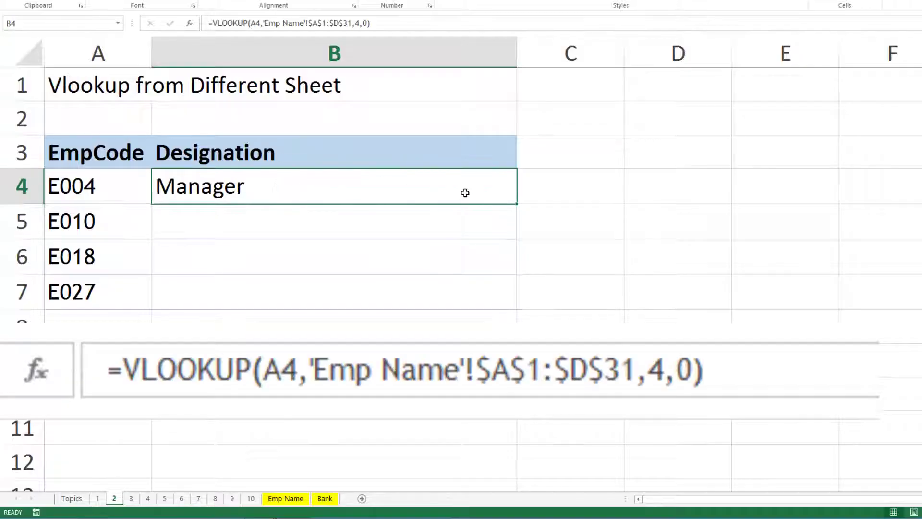
pyautogui.moveTo(524, 204); pyautogui.dragTo(518, 307)
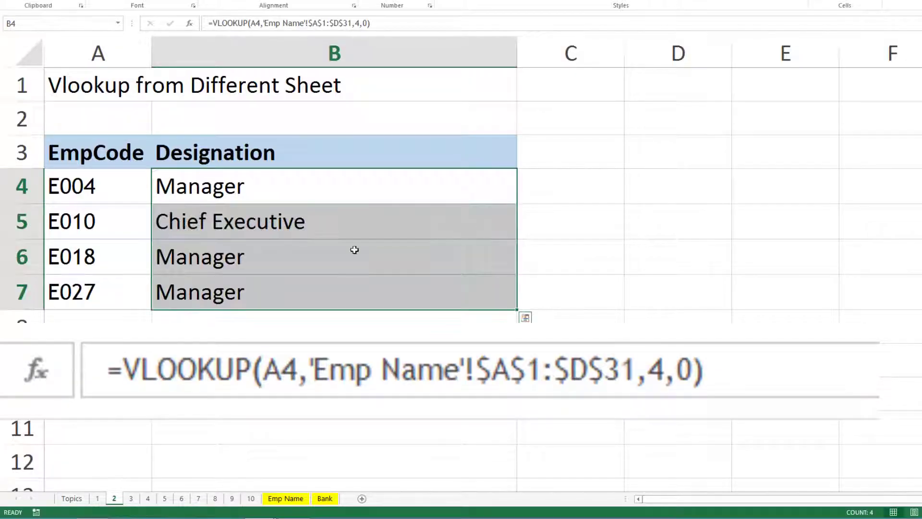
pyautogui.moveTo(187, 232); pyautogui.dragTo(205, 295)
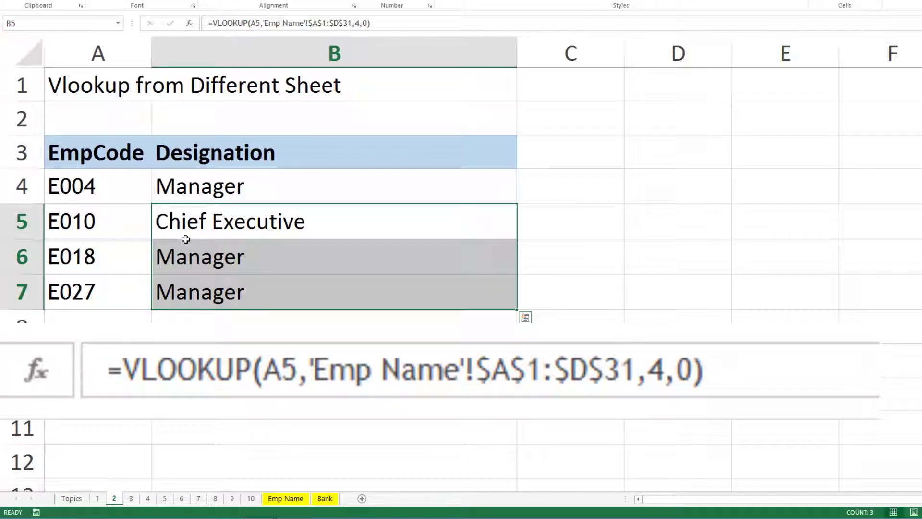
pyautogui.click(226, 183)
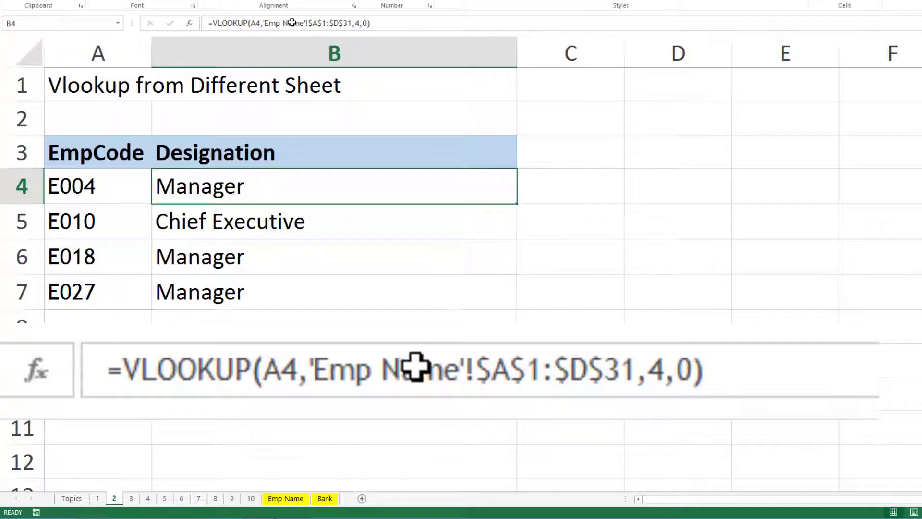
# Replace the table array in B4's VLOOKUP with whole columns A:D of the Emp Name sheet and fill the formula down through B7
pyautogui.click(321, 23)
pyautogui.moveTo(321, 22); pyautogui.dragTo(347, 22)
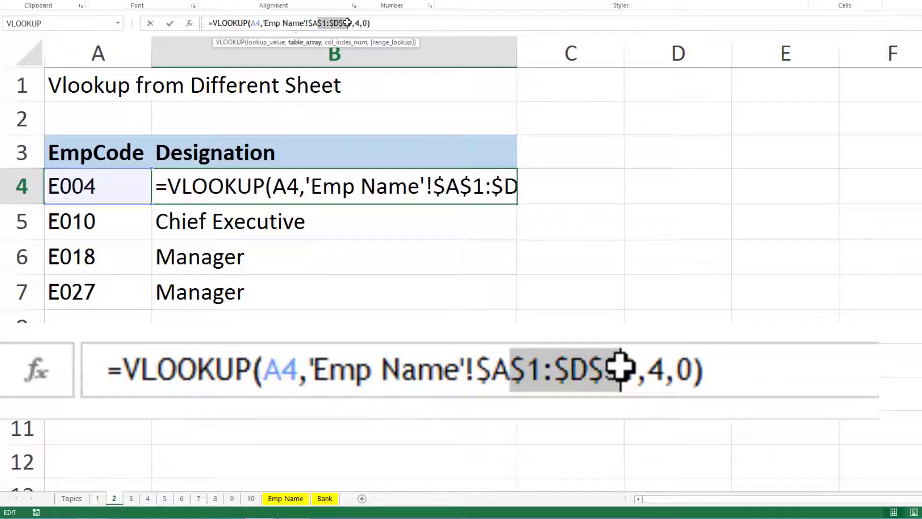
pyautogui.moveTo(263, 23); pyautogui.dragTo(355, 22)
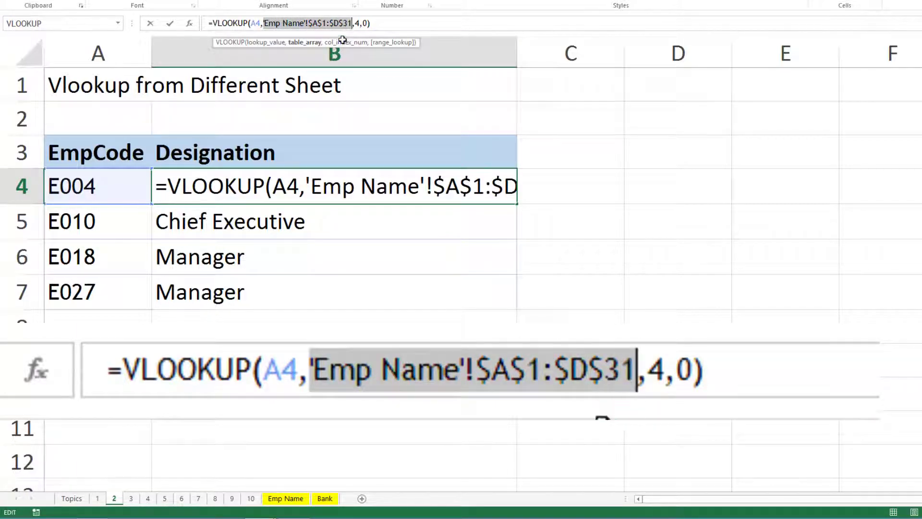
pyautogui.press('BackSpace')
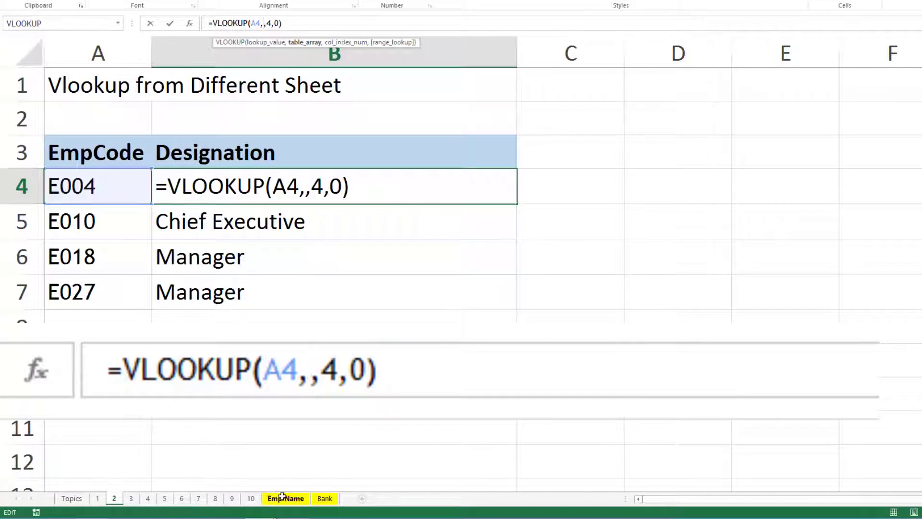
pyautogui.click(285, 497)
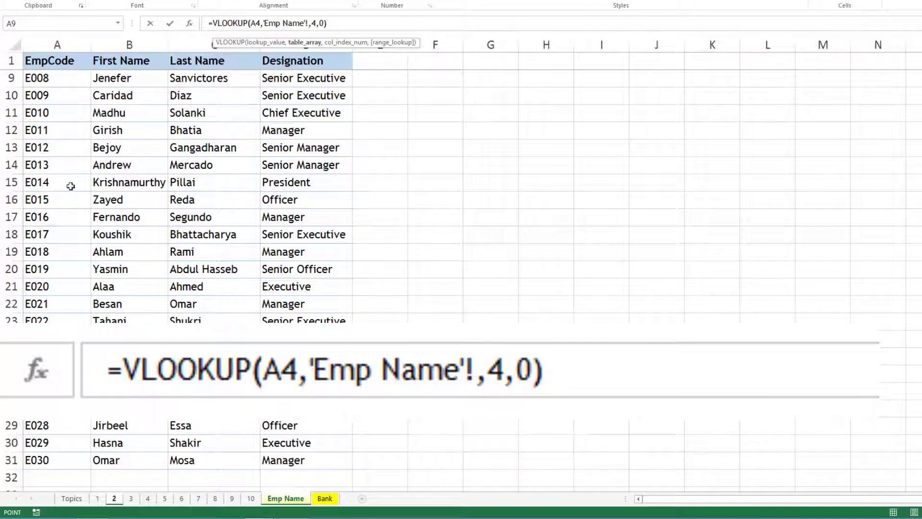
pyautogui.moveTo(62, 45); pyautogui.dragTo(294, 43)
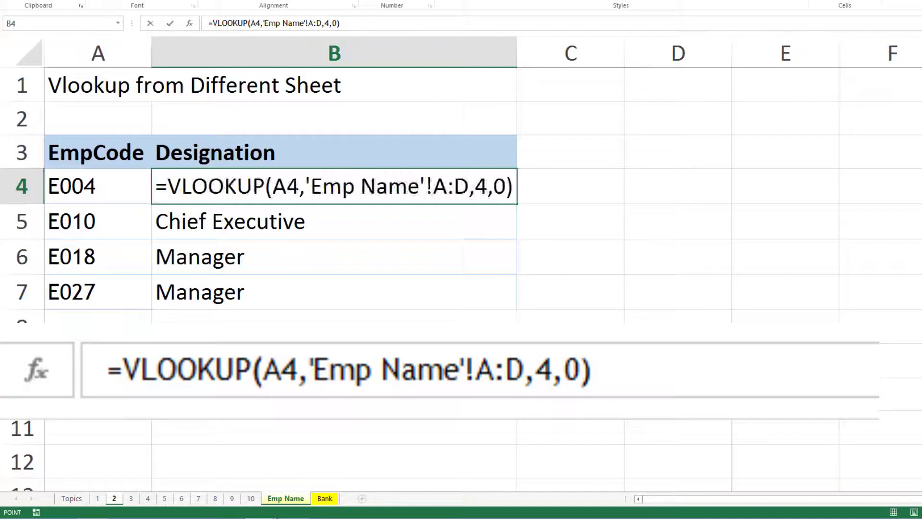
pyautogui.press('Return')
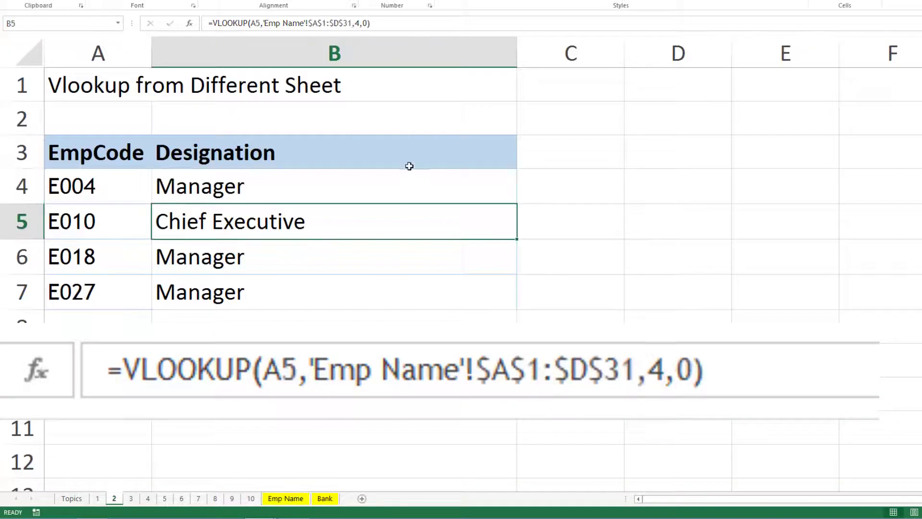
pyautogui.click(411, 187)
pyautogui.doubleClick(517, 204)
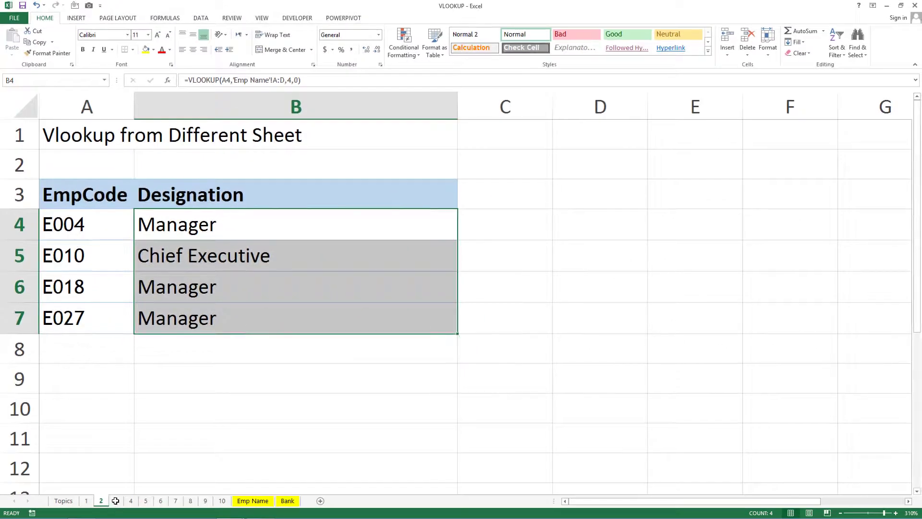
# Open sheet 3 and examine the codes in B4:B15 and the lookup table in F3:G12
pyautogui.click(115, 500)
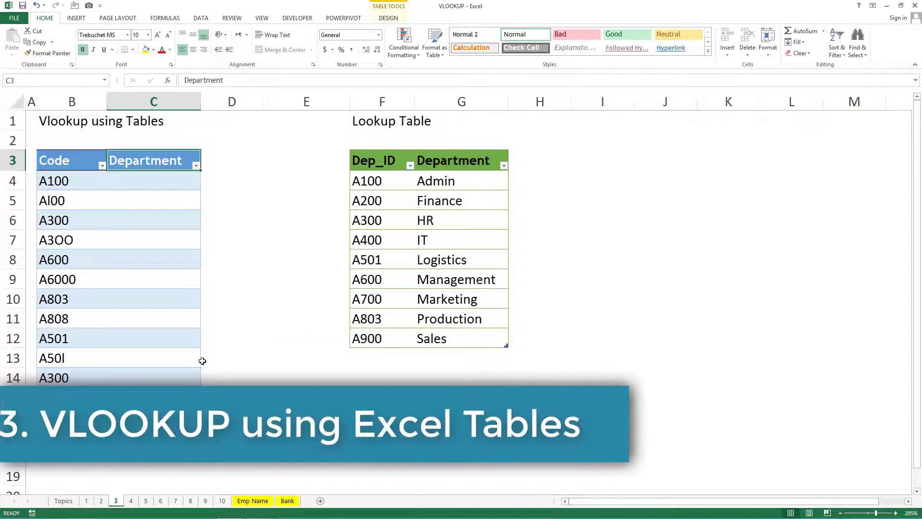
pyautogui.scroll(2, 202, 360)
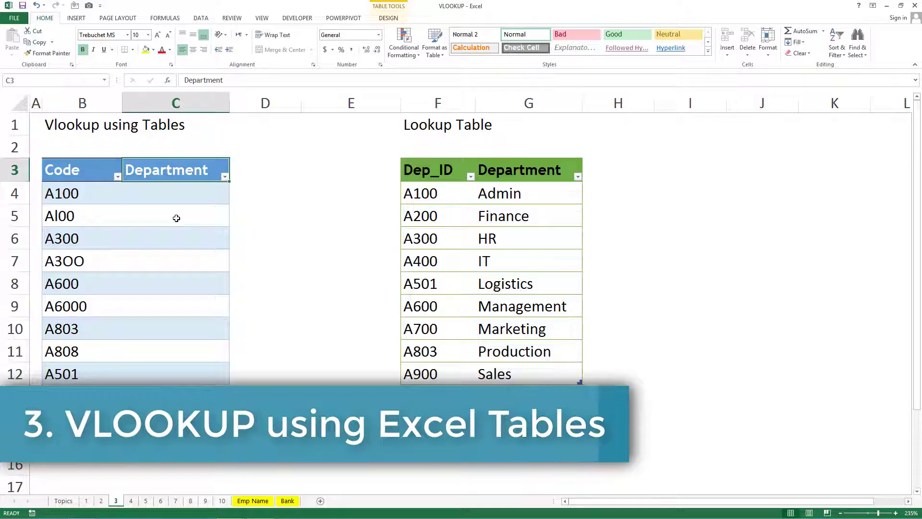
pyautogui.moveTo(88, 196); pyautogui.dragTo(59, 434)
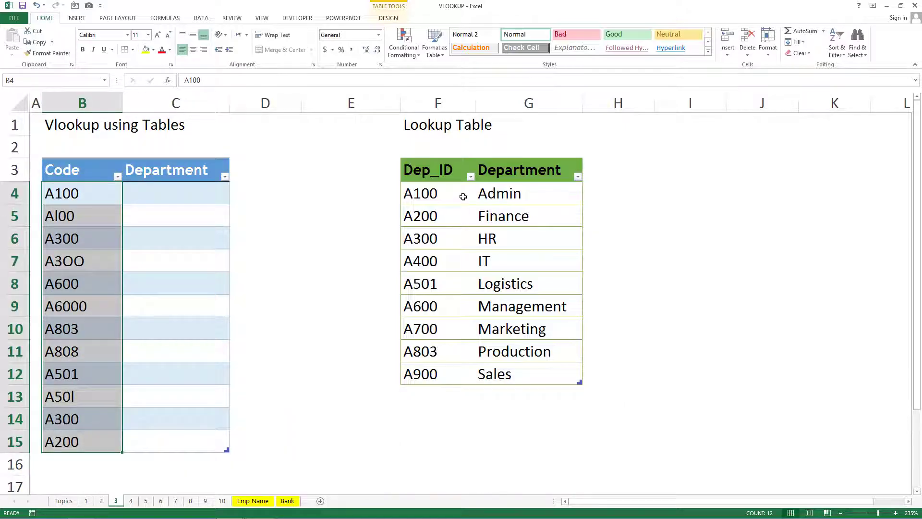
pyautogui.moveTo(463, 196); pyautogui.dragTo(519, 382)
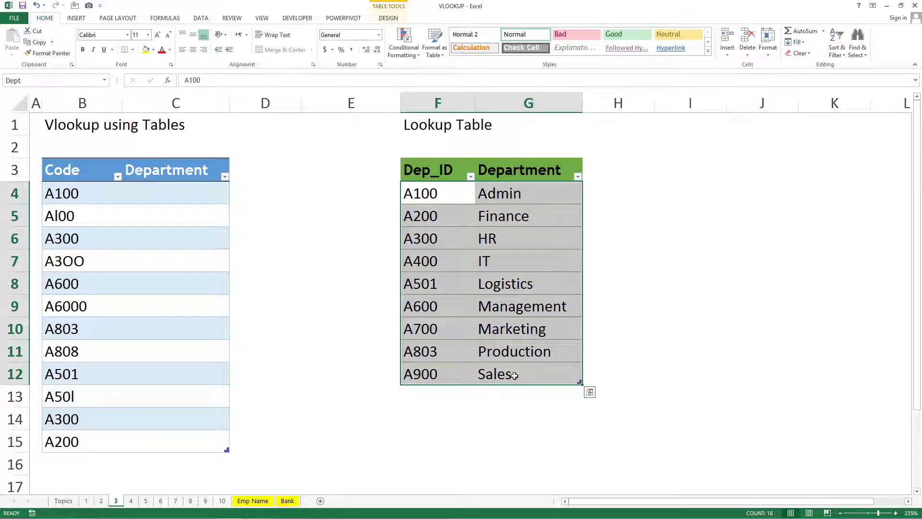
pyautogui.moveTo(77, 195); pyautogui.dragTo(71, 445)
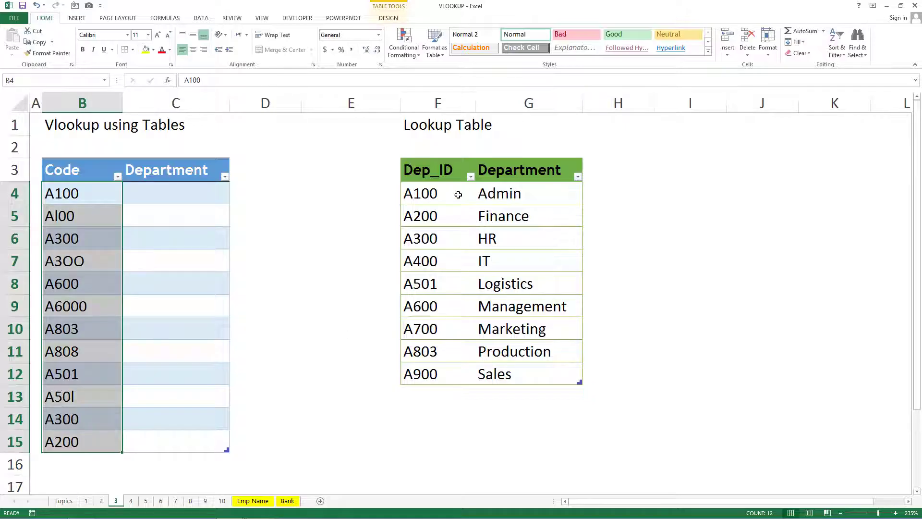
pyautogui.moveTo(458, 194); pyautogui.dragTo(530, 368)
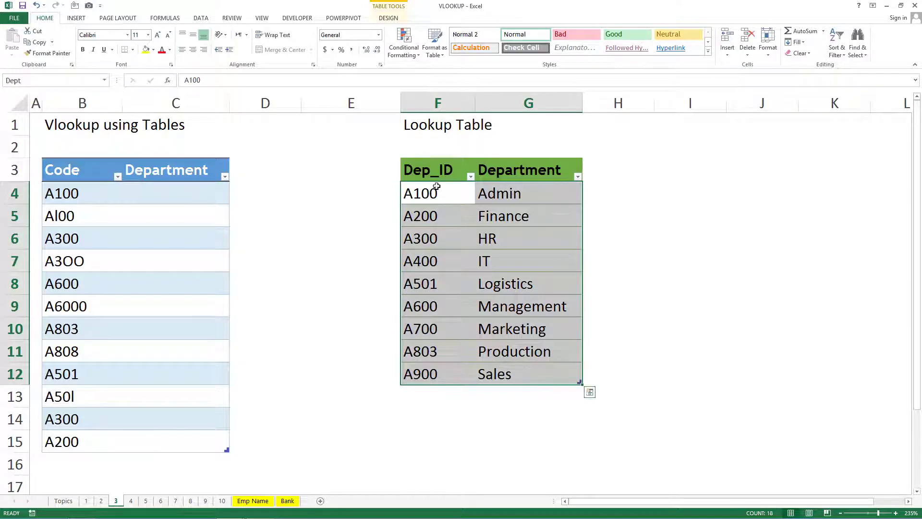
pyautogui.moveTo(436, 178); pyautogui.dragTo(541, 370)
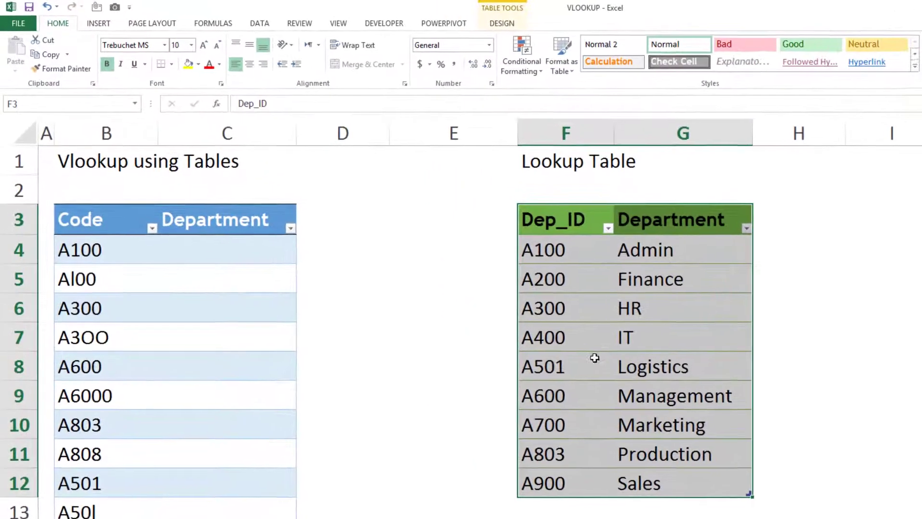
# Check the lookup table's name and extent in its design options, and select C4 in the Code table
pyautogui.click(505, 247)
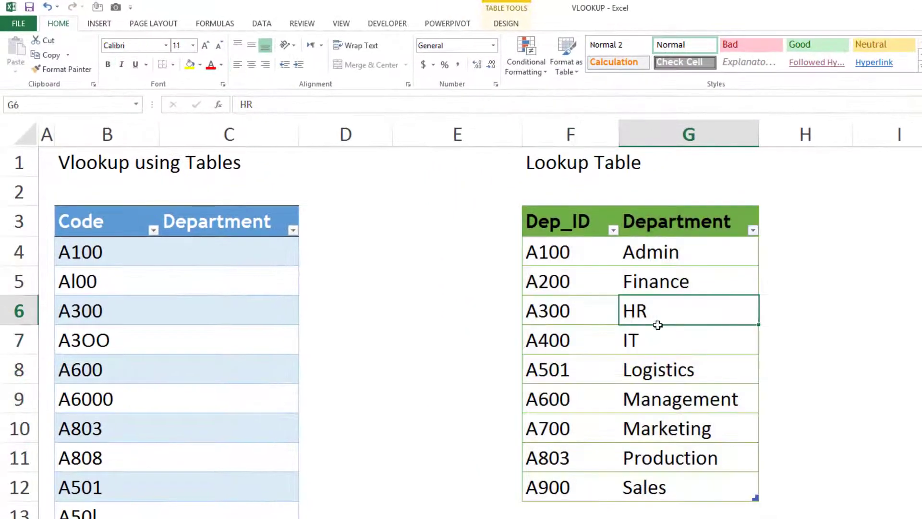
pyautogui.click(508, 23)
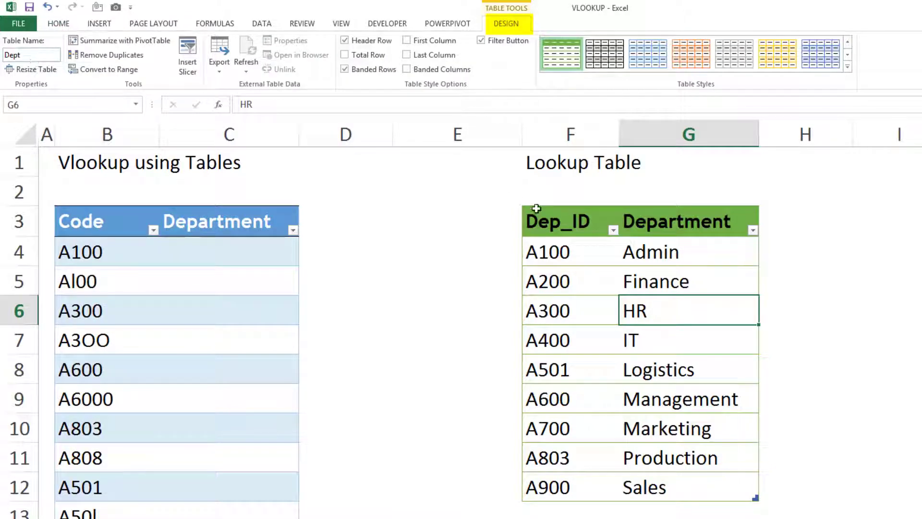
pyautogui.moveTo(536, 208)
pyautogui.mouseDown()
pyautogui.moveTo(708, 331)
pyautogui.moveTo(708, 494)
pyautogui.moveTo(680, 465)
pyautogui.mouseUp()
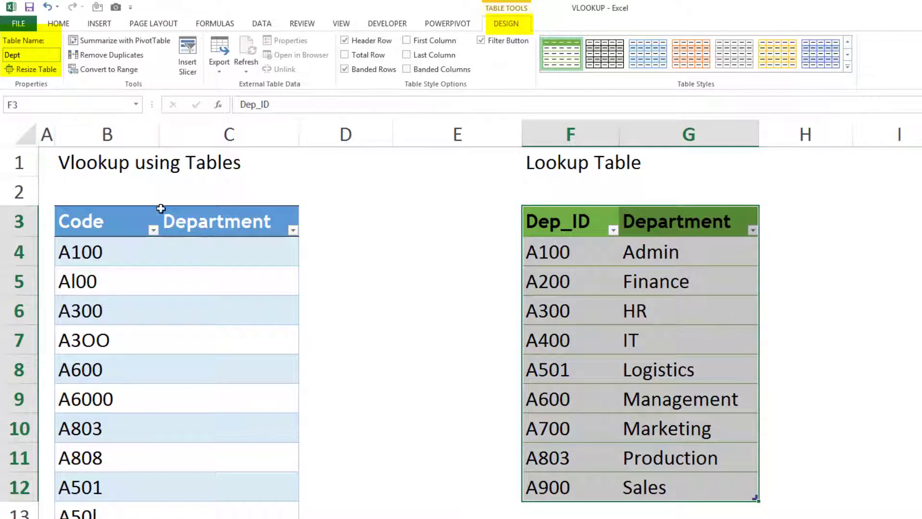
pyautogui.click(224, 252)
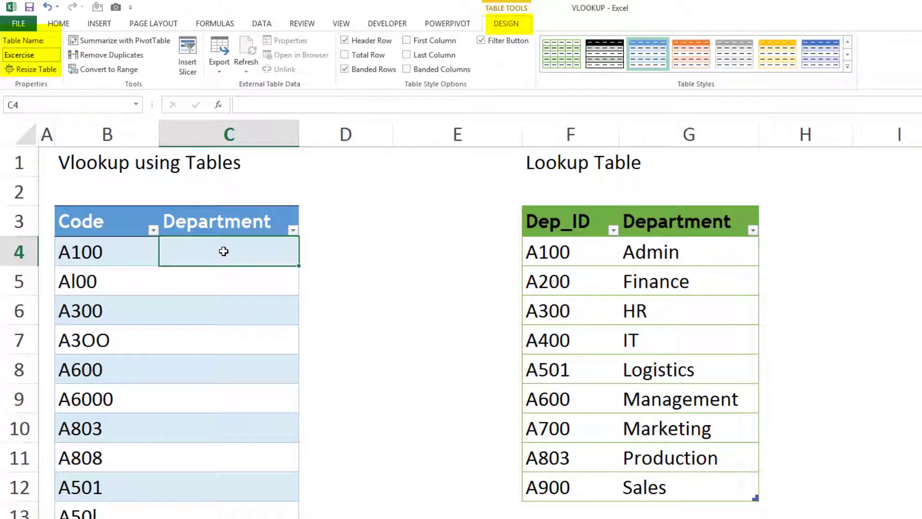
# Start a VLOOKUP formula in C4 with B4 as the lookup value and the Dept table as the table array
pyautogui.write('=vl')
pyautogui.press('Tab')
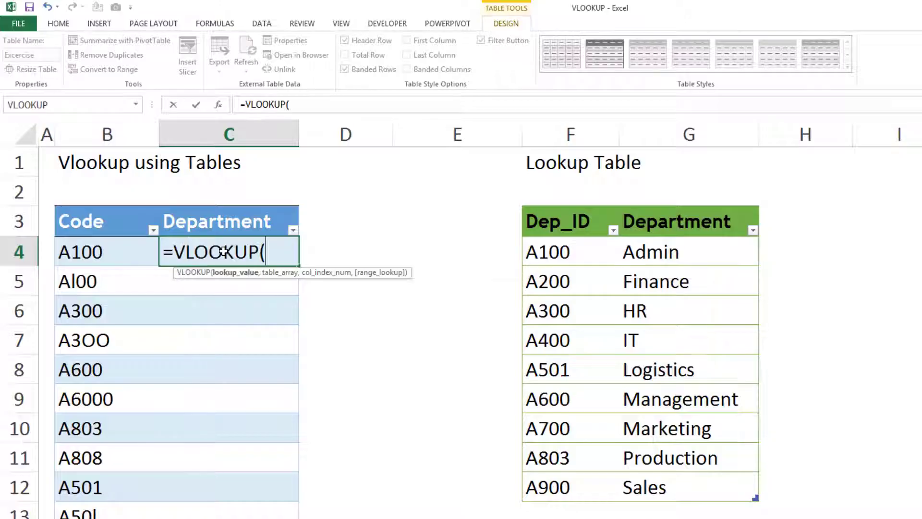
pyautogui.click(91, 253)
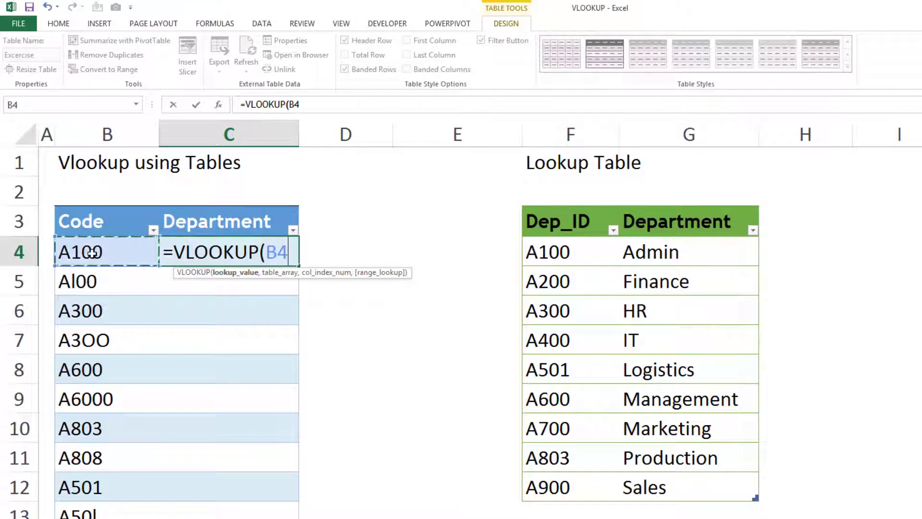
pyautogui.write(',')
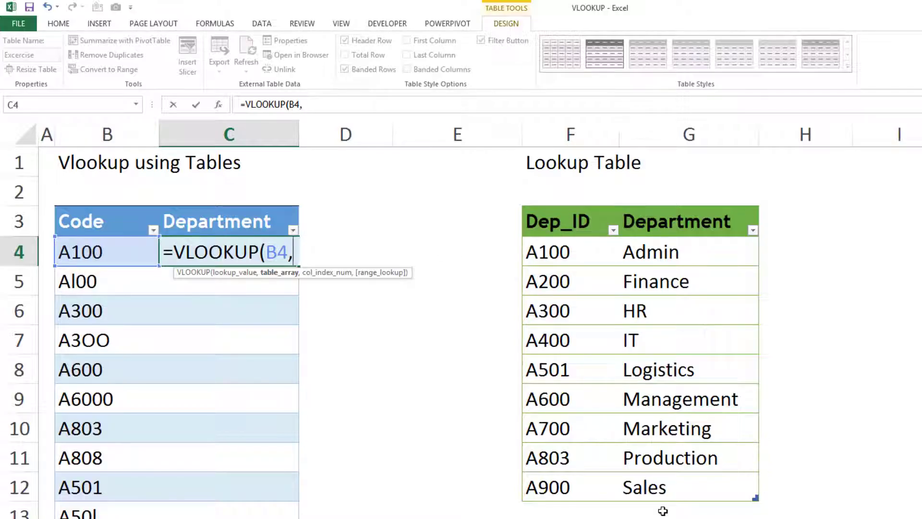
pyautogui.write('dep')
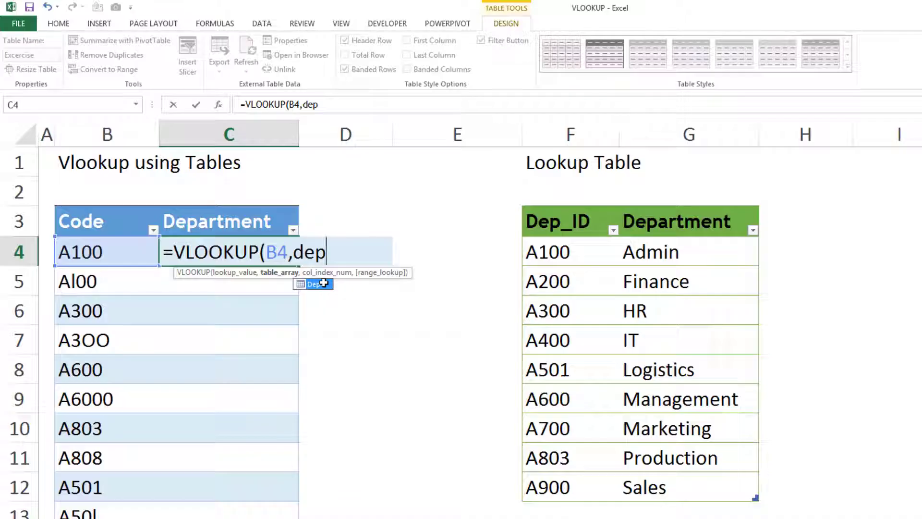
pyautogui.doubleClick(323, 284)
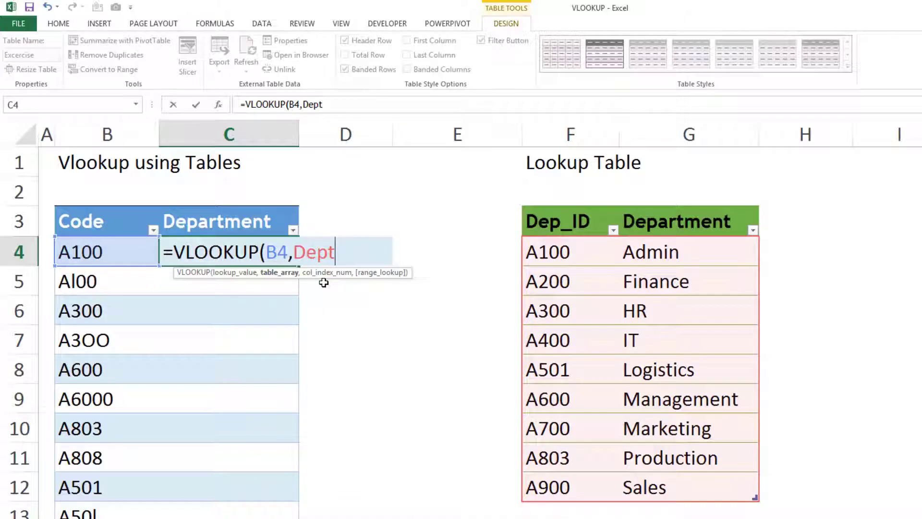
# Complete C4's VLOOKUP with column index 2 and 0 for an exact match, and enter it for the whole column
pyautogui.write(',')
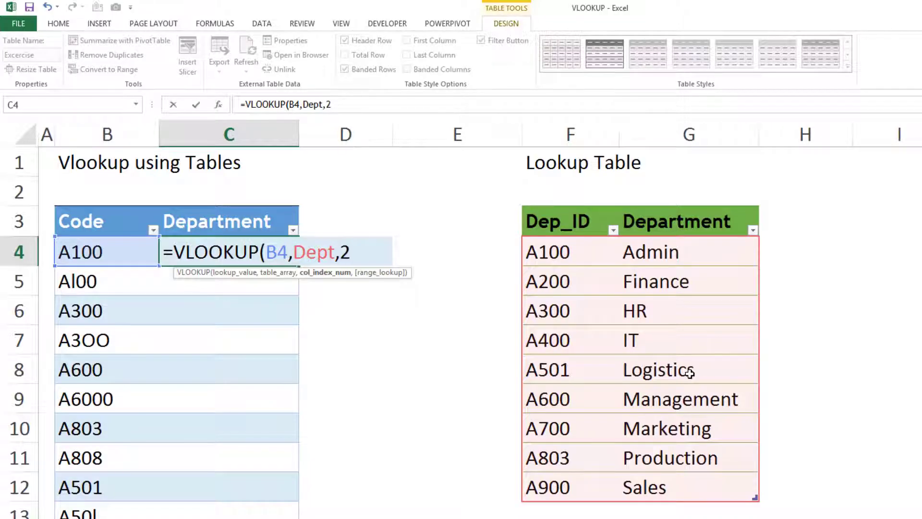
pyautogui.write('2,')
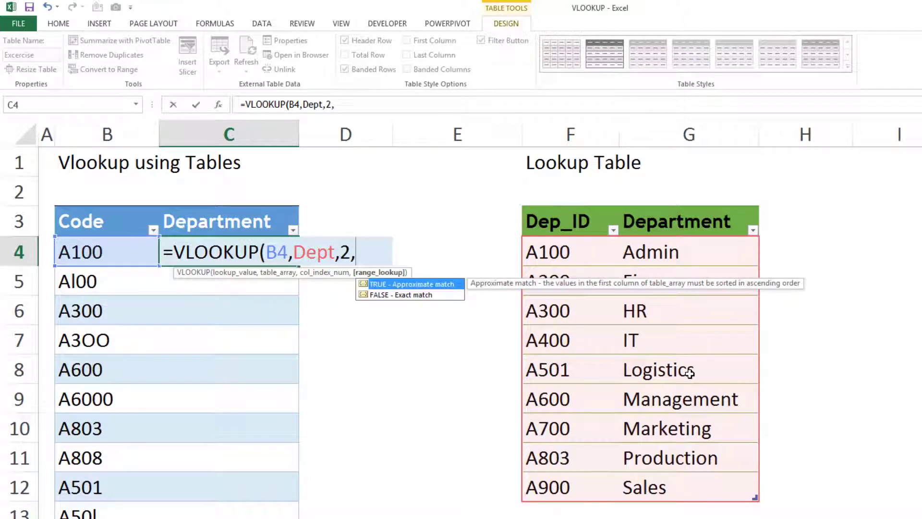
pyautogui.write('0')
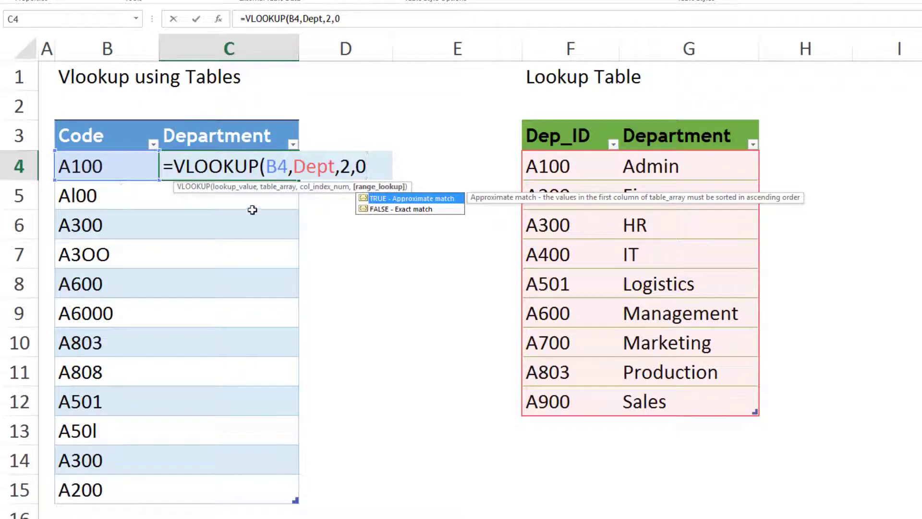
pyautogui.write(')')
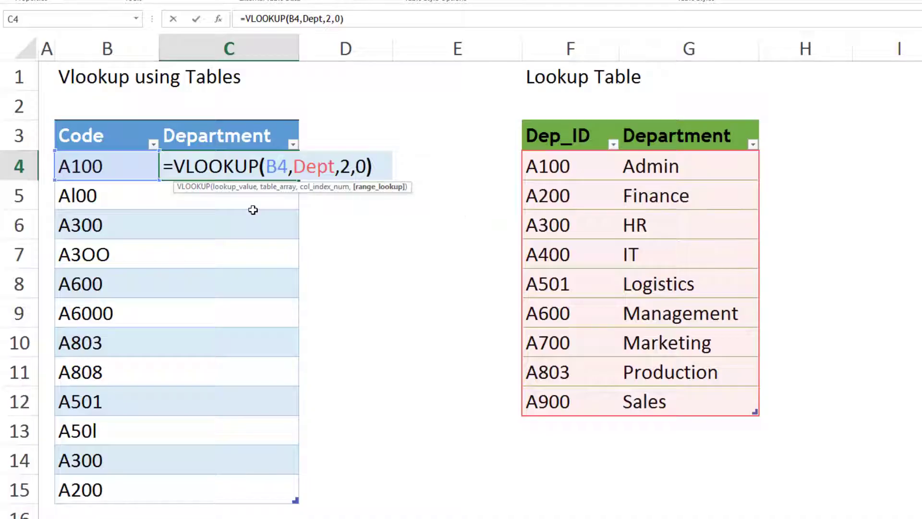
pyautogui.press('Return')
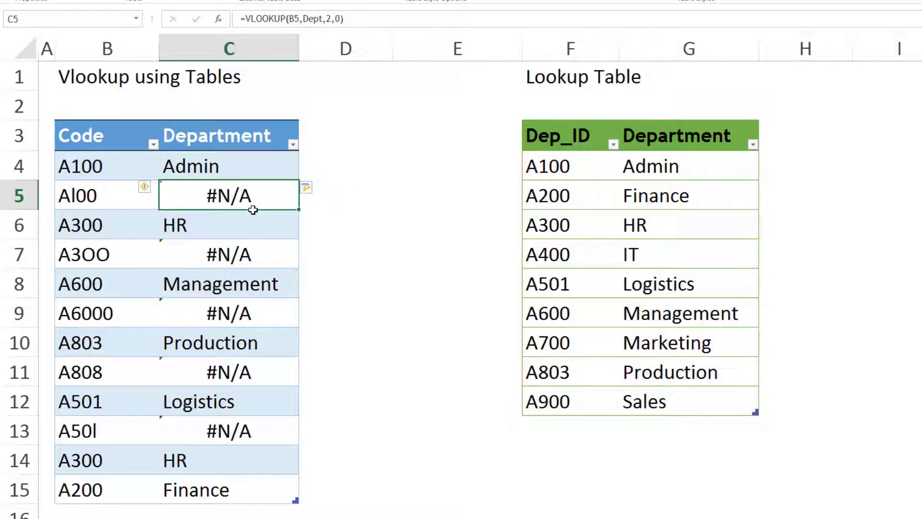
# Examine the Department results, the codes behind the #N/A cells such as B5 and B9, and the lookup table in F4:G12
pyautogui.click(253, 237)
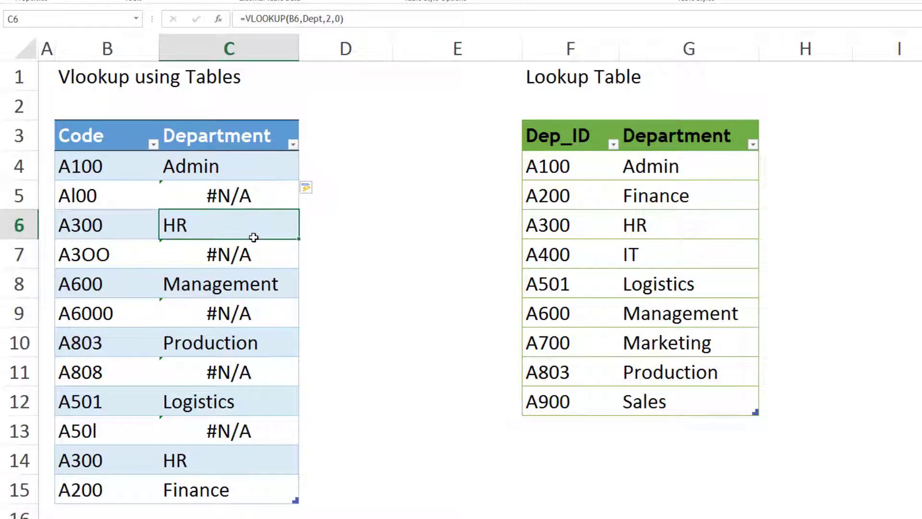
pyautogui.click(288, 170)
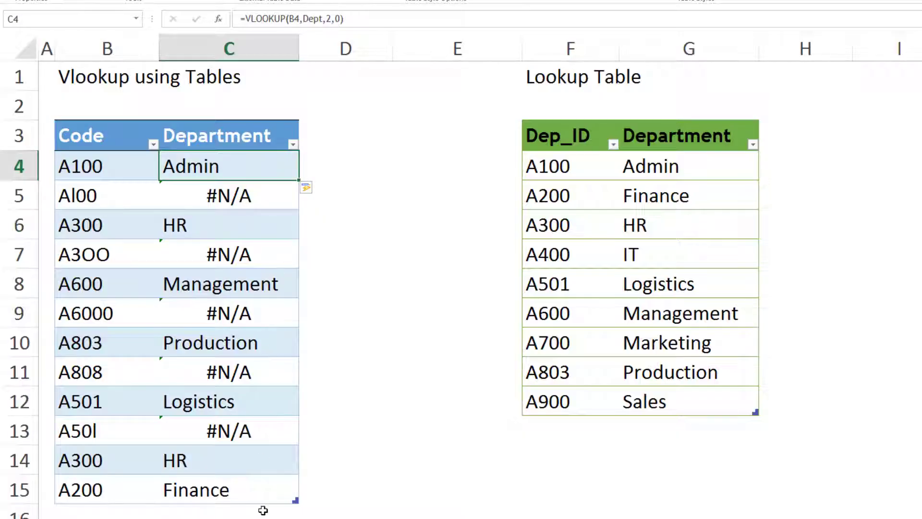
pyautogui.click(225, 195)
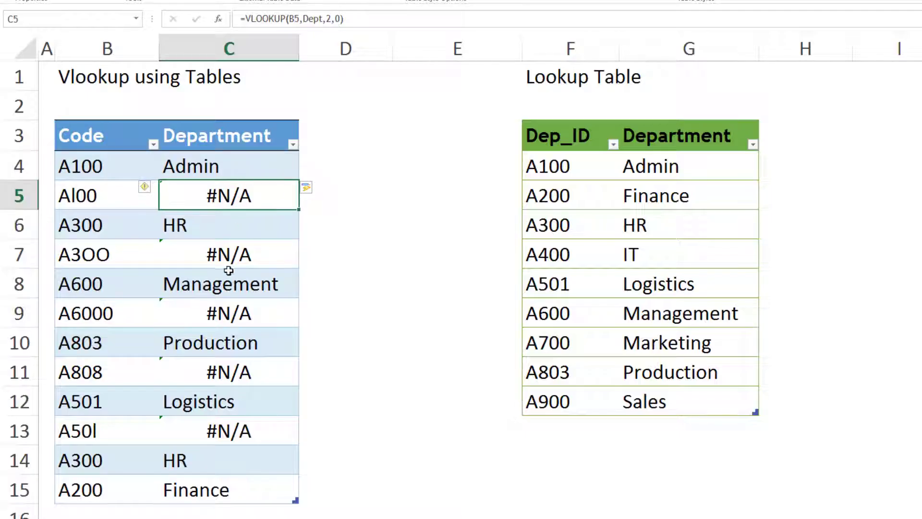
pyautogui.click(193, 243)
pyautogui.click(117, 194)
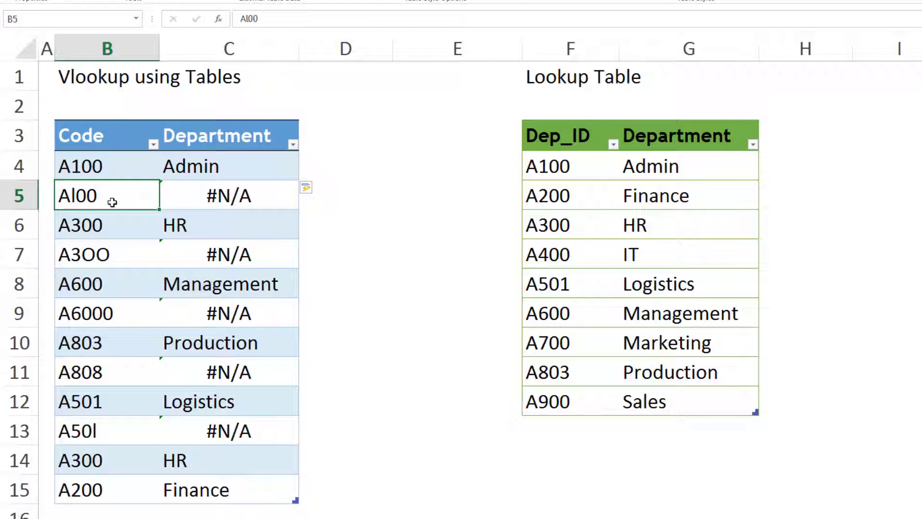
pyautogui.click(96, 308)
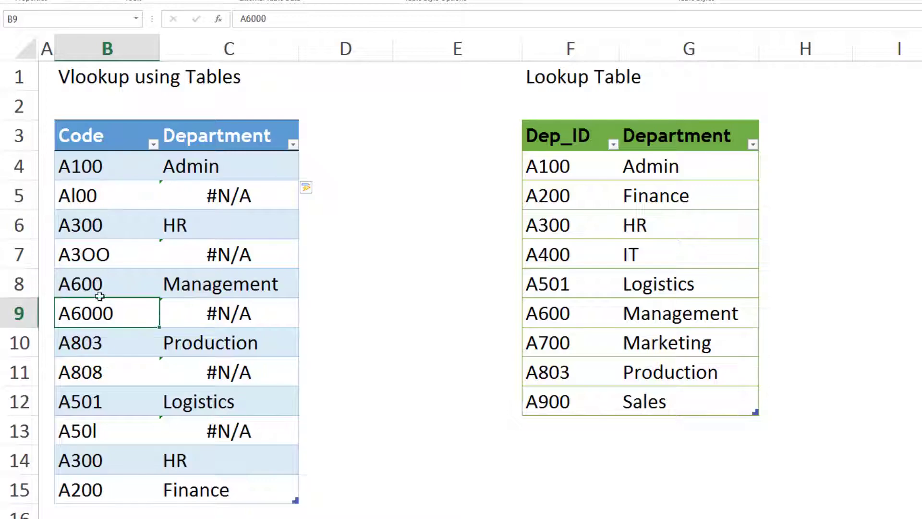
pyautogui.click(112, 198)
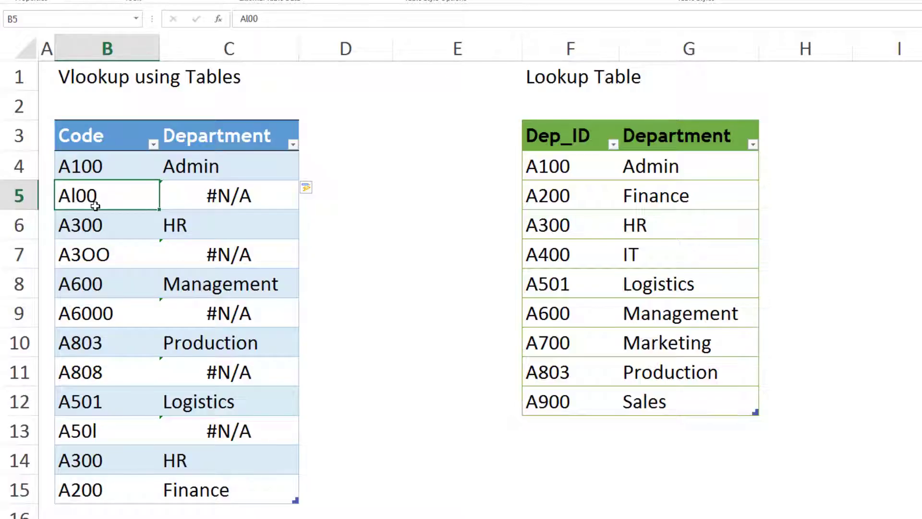
pyautogui.moveTo(567, 177); pyautogui.dragTo(657, 398)
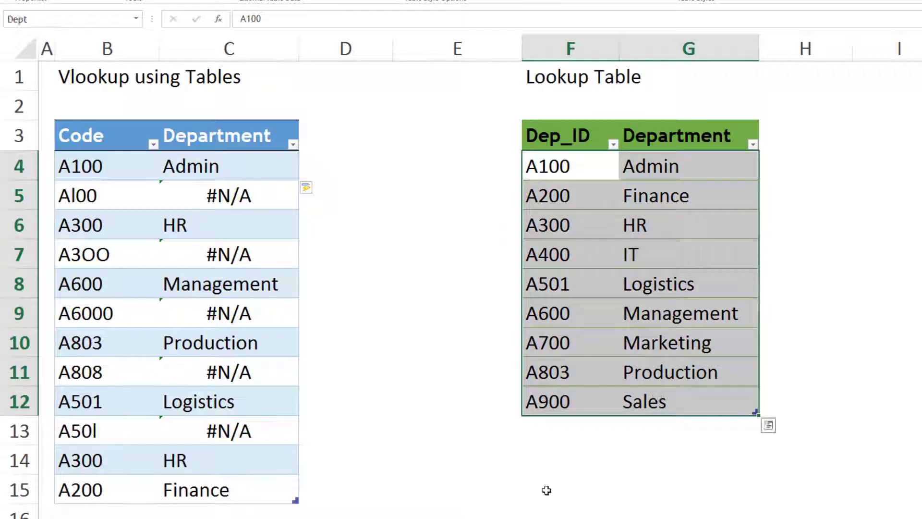
pyautogui.click(238, 199)
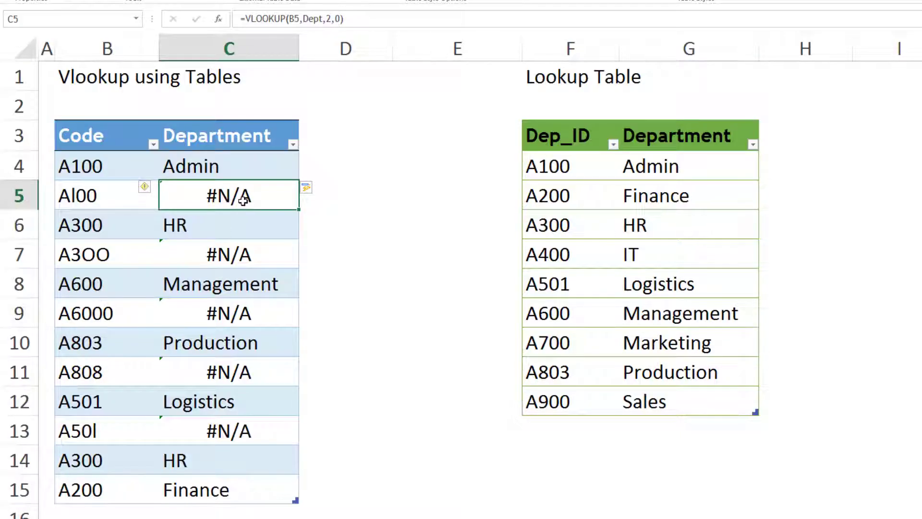
# Change the range lookup argument in C4's VLOOKUP to 1 for an approximate match
pyautogui.doubleClick(258, 169)
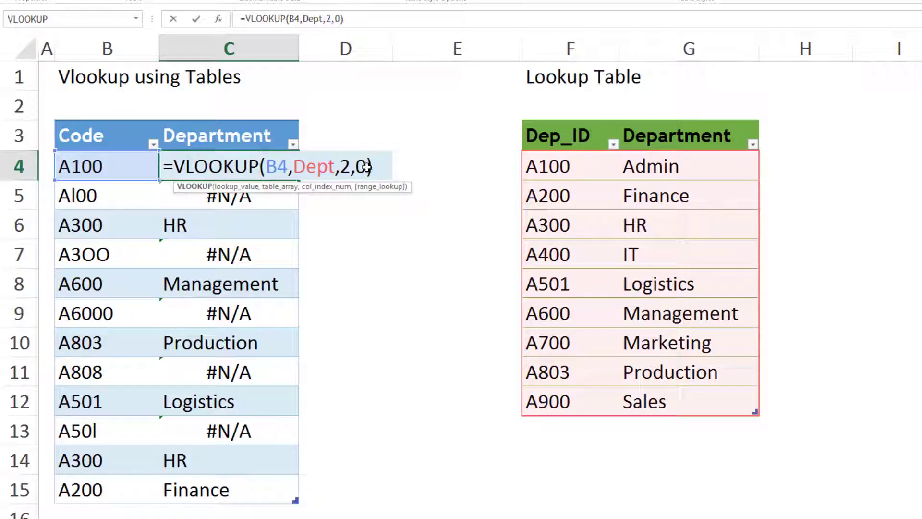
pyautogui.moveTo(366, 167); pyautogui.dragTo(357, 167)
pyautogui.write('1')
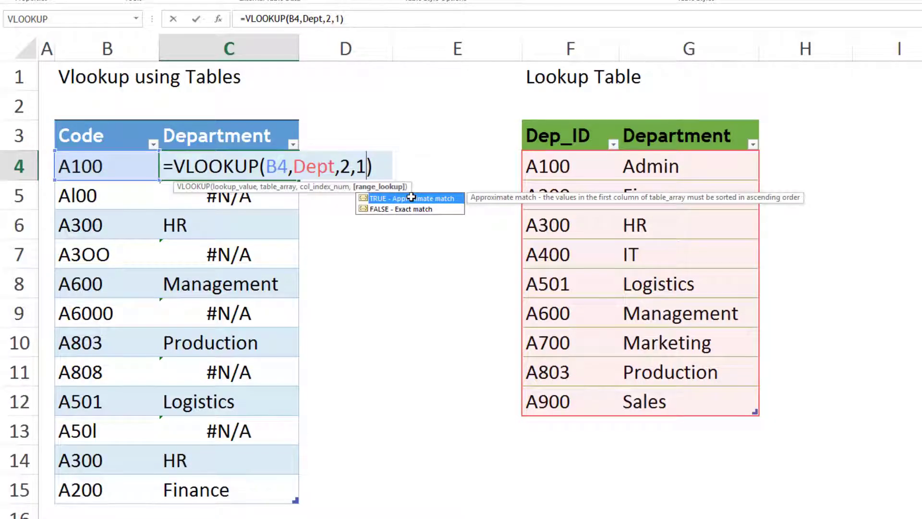
pyautogui.press('Return')
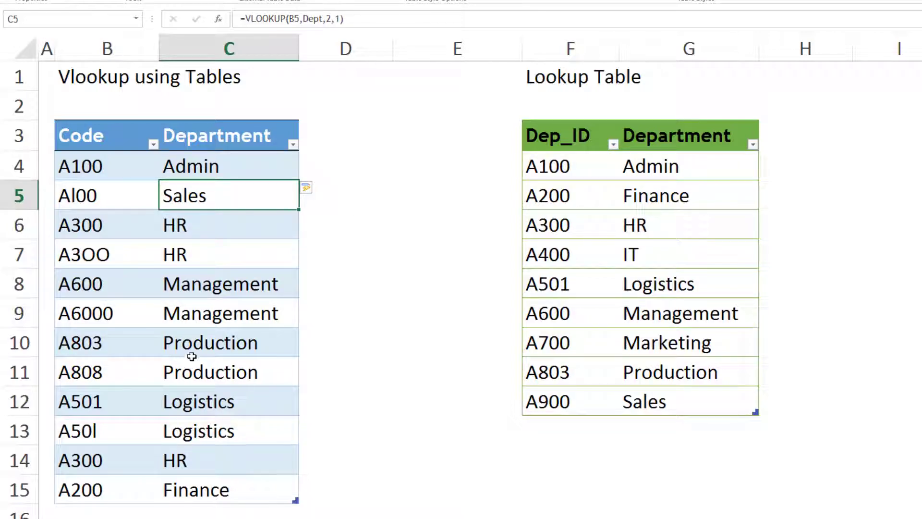
# Compare the codes in B4:B5 with their approximate-match results in C4:C5, and restore the exact-match argument 0 in the formula
pyautogui.click(88, 169)
pyautogui.click(93, 196)
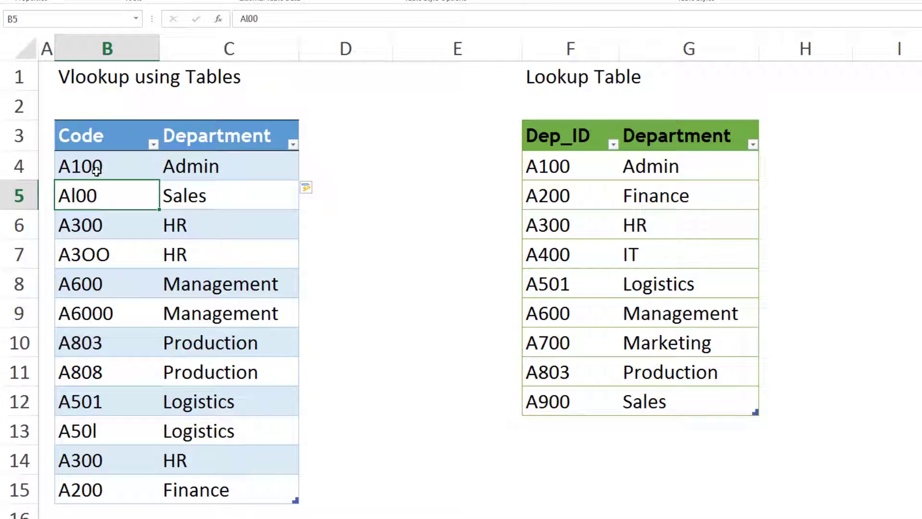
pyautogui.moveTo(94, 170); pyautogui.dragTo(104, 197)
pyautogui.moveTo(212, 179); pyautogui.dragTo(212, 197)
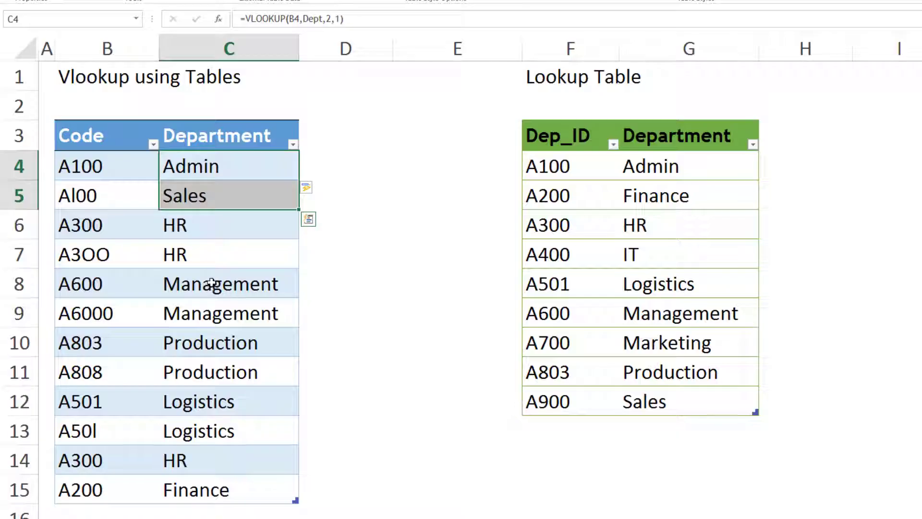
pyautogui.click(229, 195)
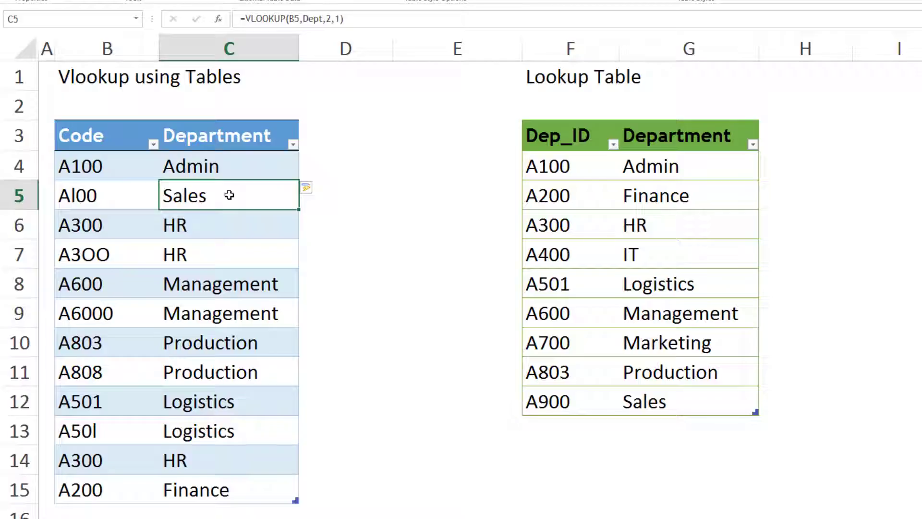
pyautogui.click(236, 168)
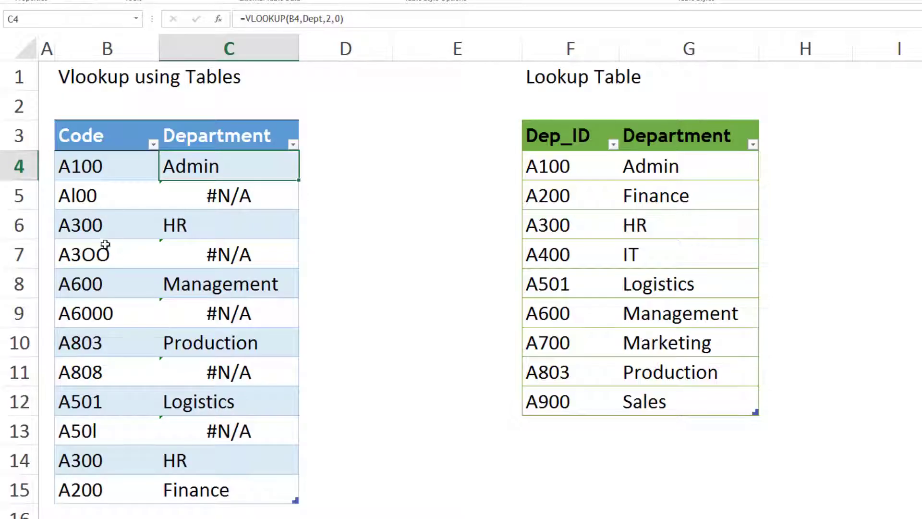
# Copy the code Al00 from B5 into F13 as a new row of the lookup table, and check C5
pyautogui.click(101, 198)
pyautogui.hotkey('ctrl', 'c')
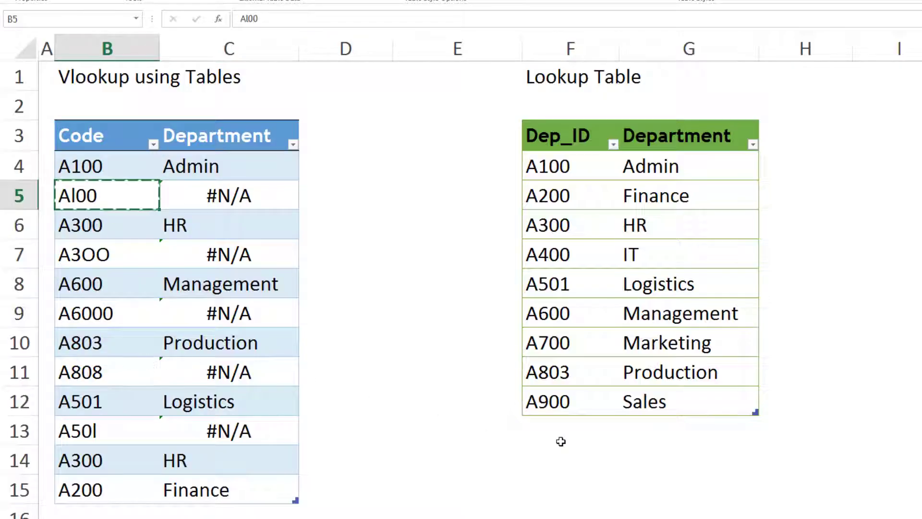
pyautogui.click(558, 423)
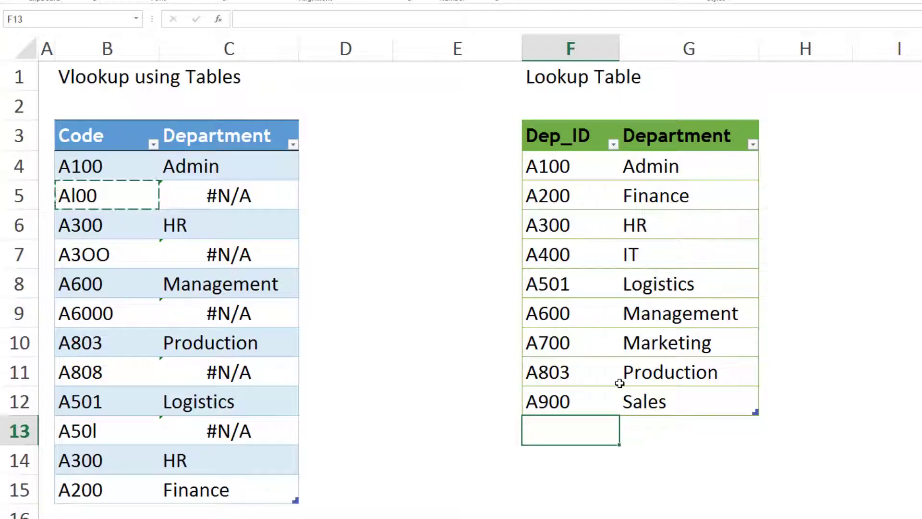
pyautogui.hotkey('ctrl', 'v')
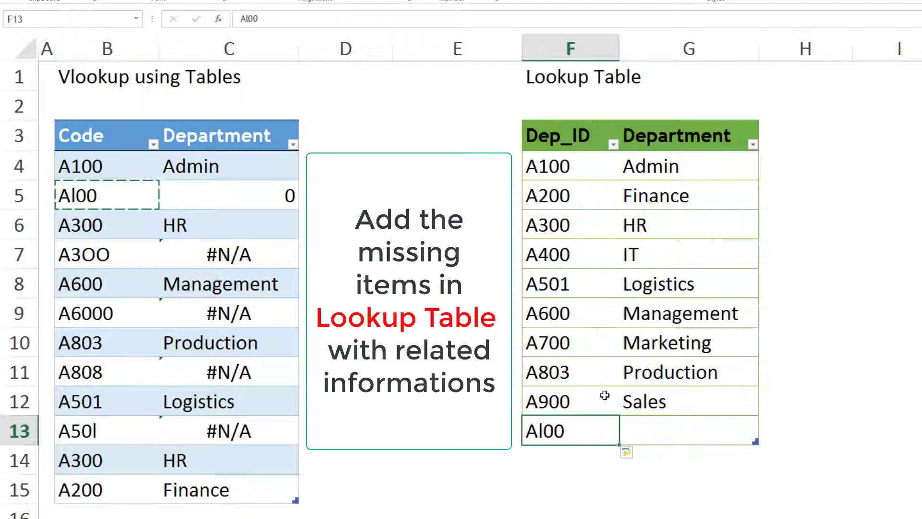
pyautogui.click(245, 195)
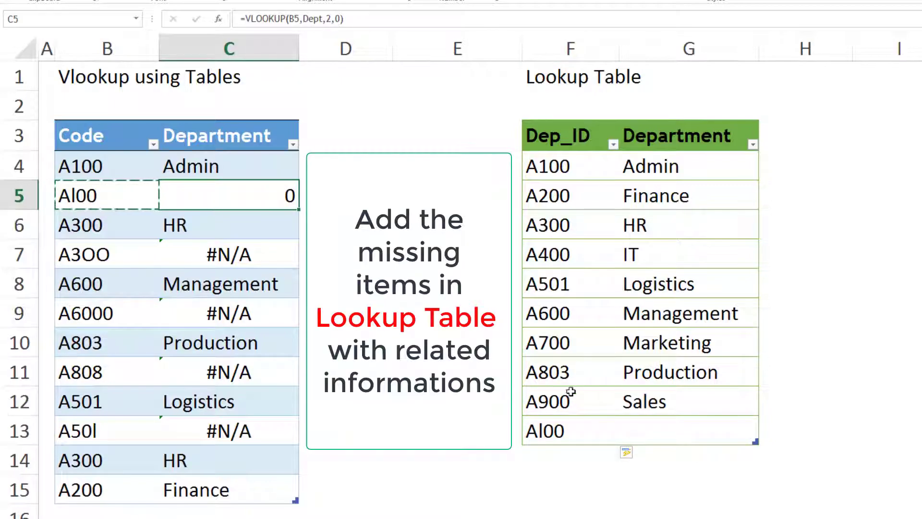
# Enter Admin as the department in G13 for the new code Al00, and check the result in C5
pyautogui.click(650, 427)
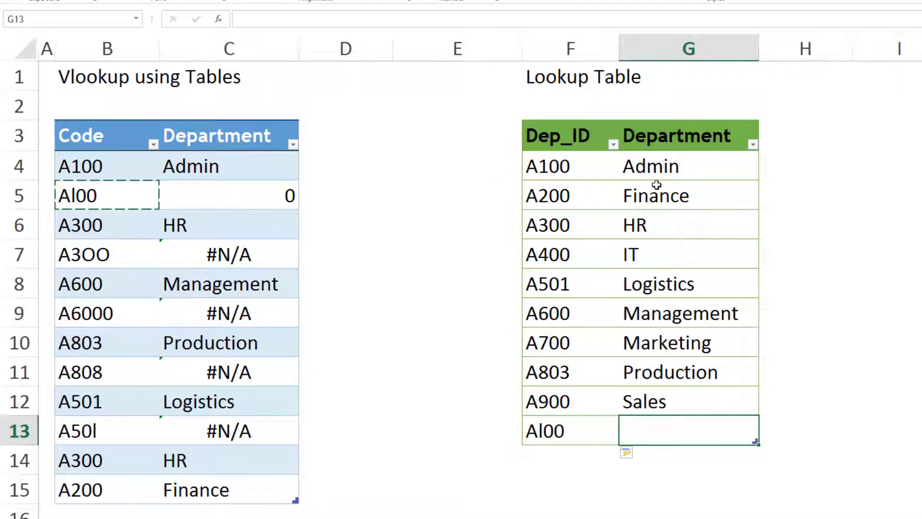
pyautogui.write('Admi')
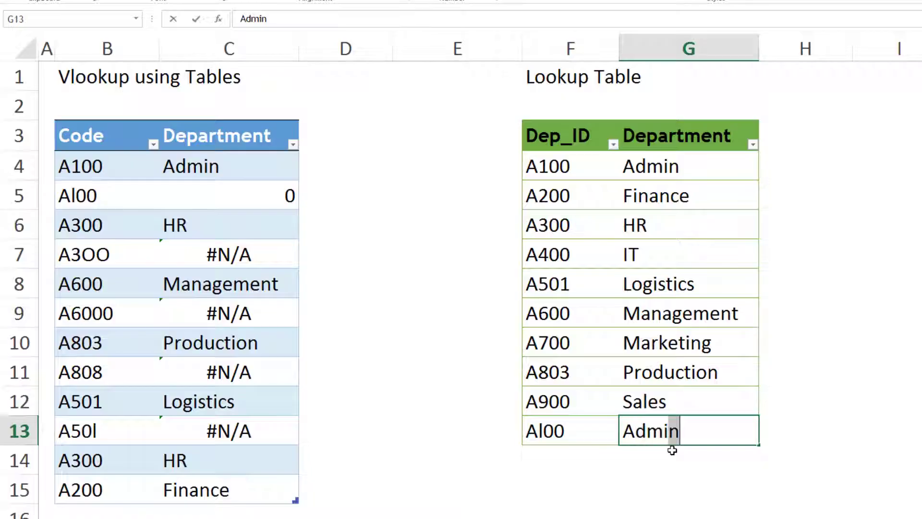
pyautogui.write('n')
pyautogui.press('Return')
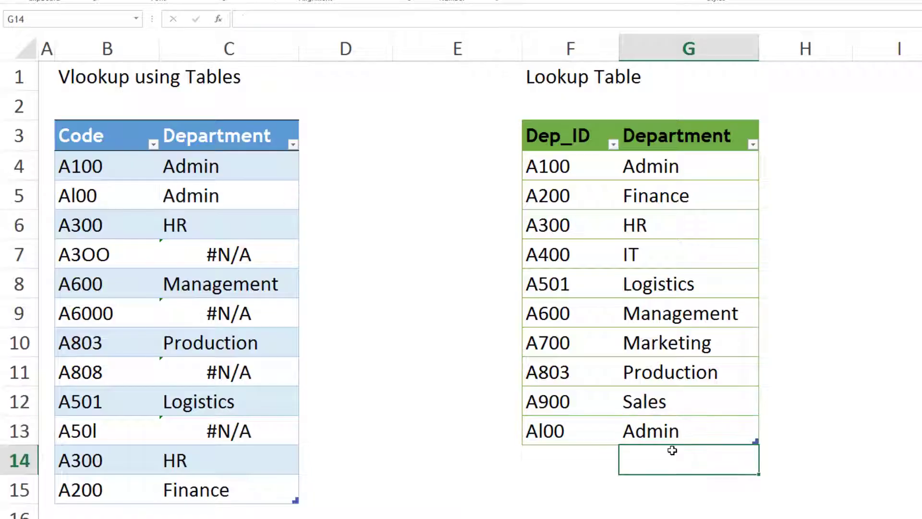
pyautogui.click(201, 196)
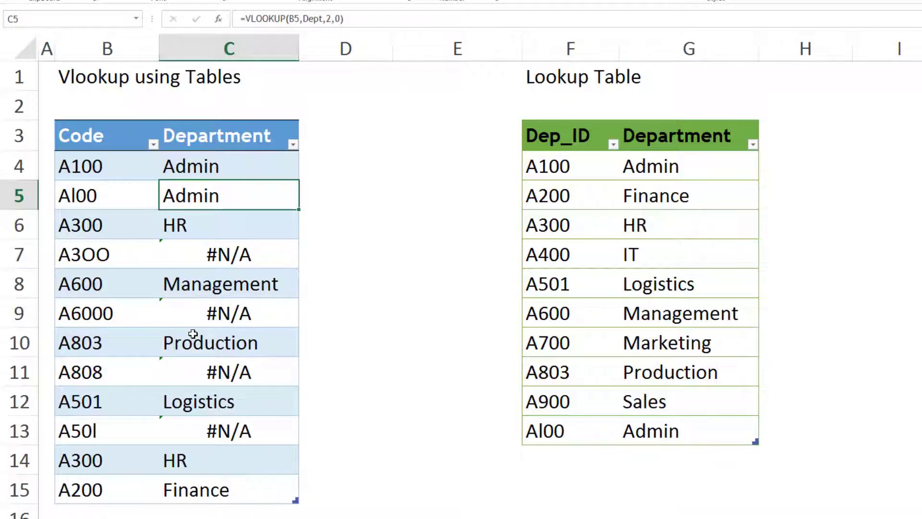
# Copy the code A3OO from B7 into F14 as a new row of the lookup table
pyautogui.click(120, 255)
pyautogui.click(101, 224)
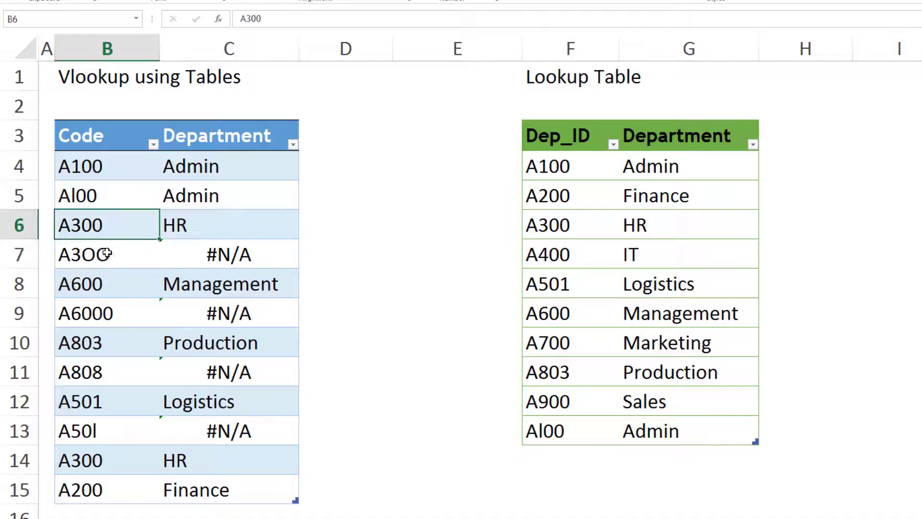
pyautogui.click(104, 254)
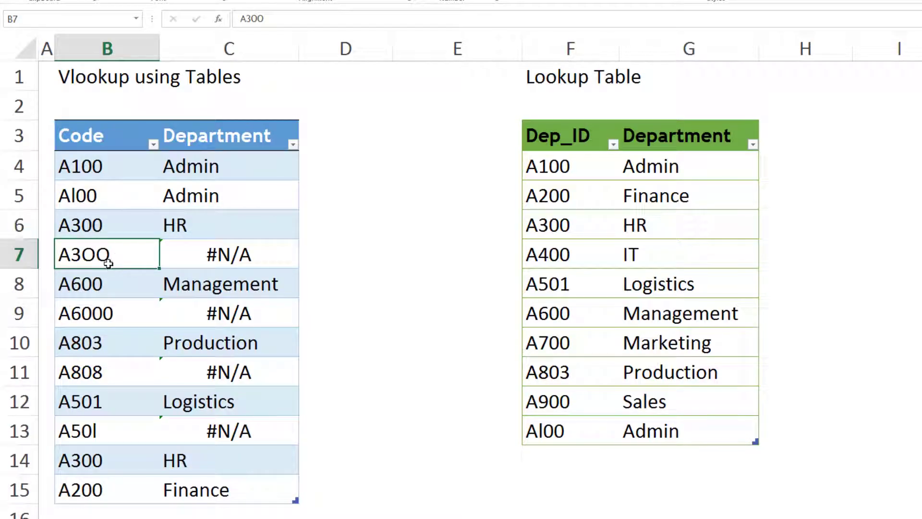
pyautogui.hotkey('ctrl', 'c')
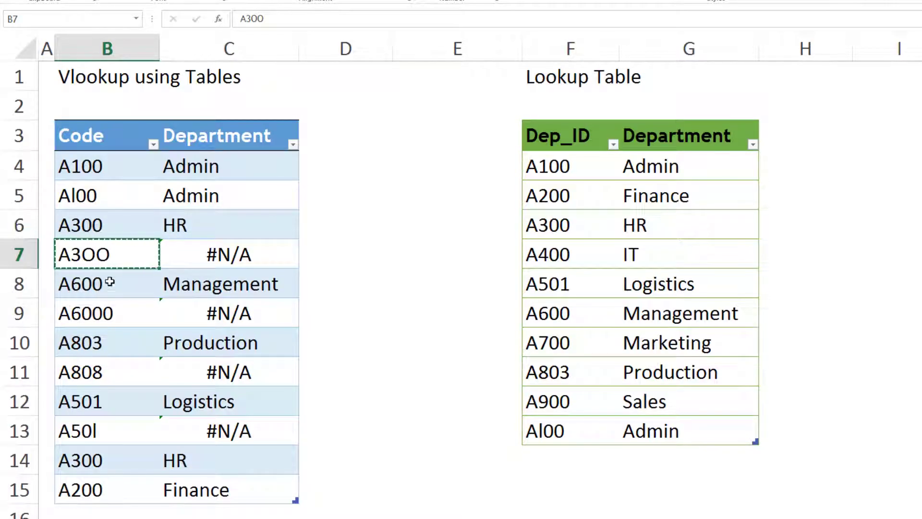
pyautogui.click(562, 457)
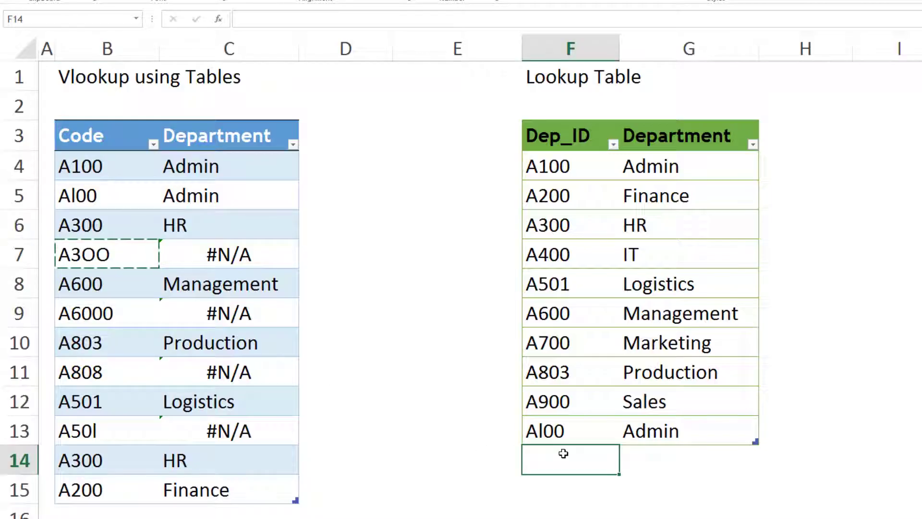
pyautogui.hotkey('ctrl', 'v')
# Enter HR as the department in G14 for the new code A3OO, and check the result in C7
pyautogui.click(660, 457)
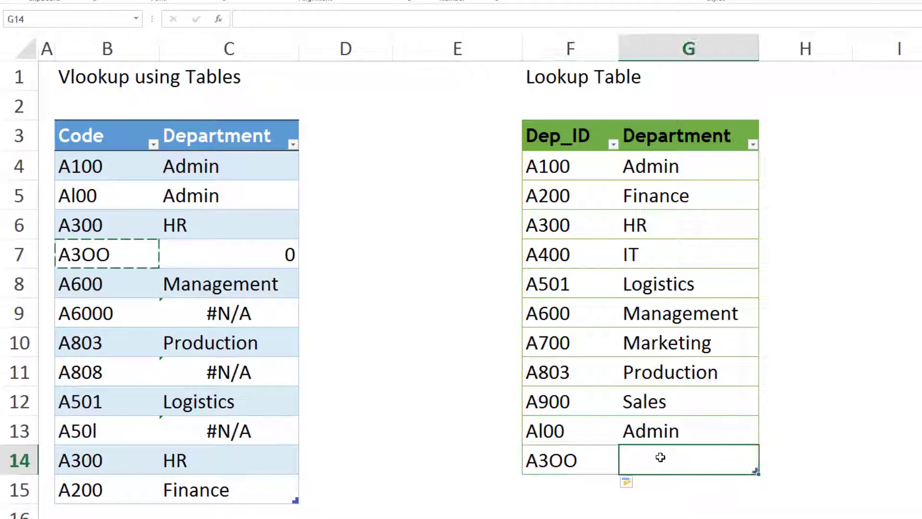
pyautogui.press('Escape')
pyautogui.write('H')
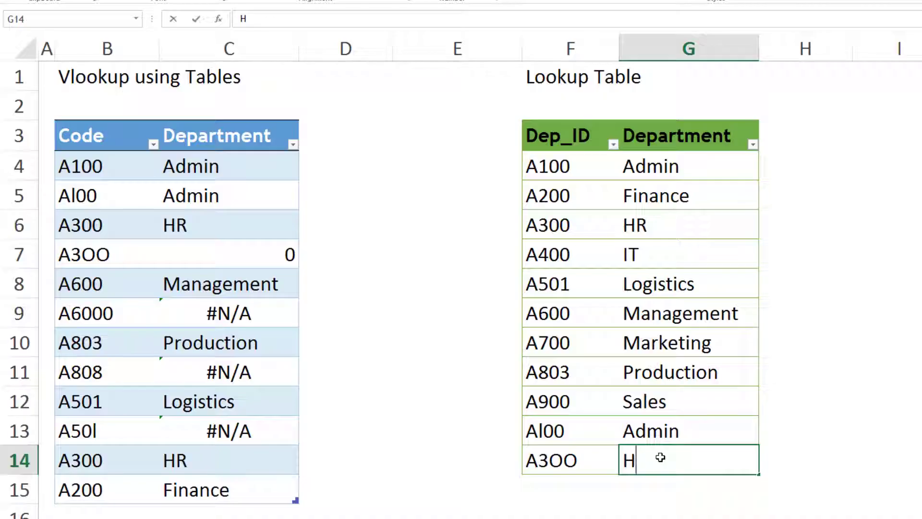
pyautogui.write('rR')
pyautogui.press('Return')
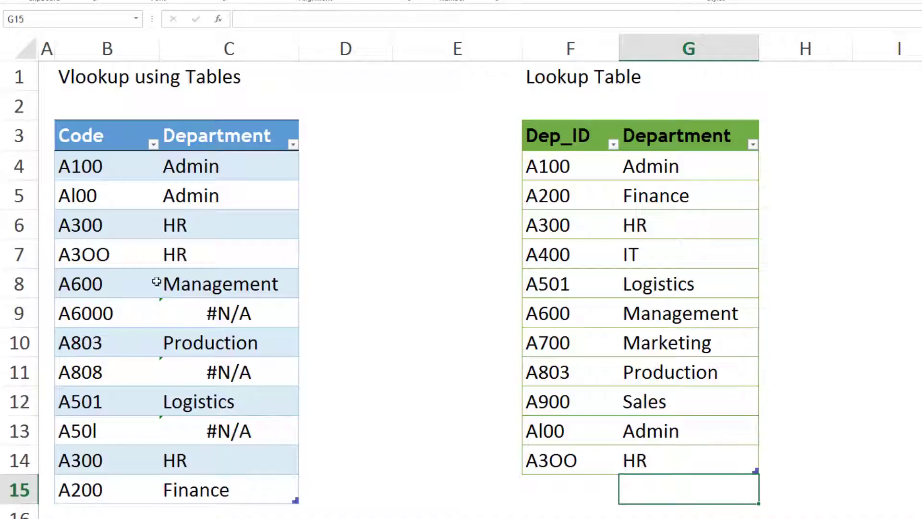
pyautogui.click(181, 255)
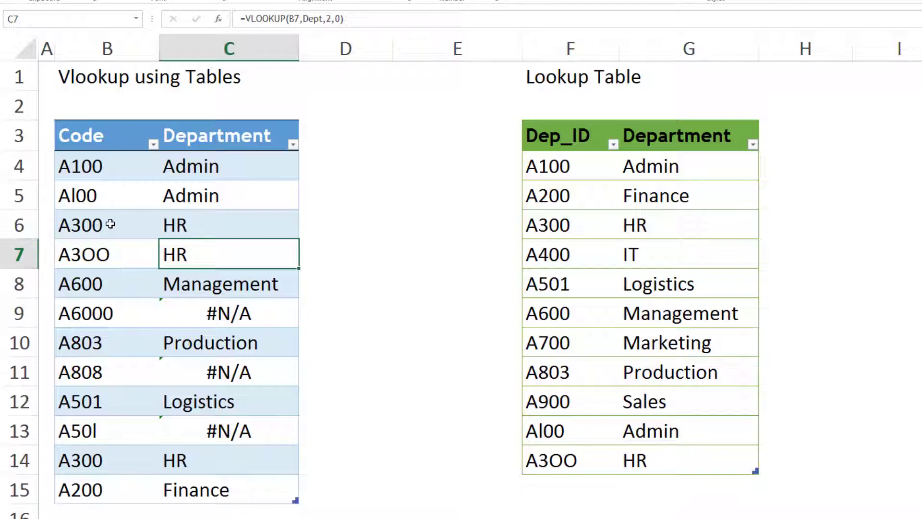
# Inspect the remaining unmatched codes in the Code table against the last entries of the lookup table
pyautogui.click(124, 321)
pyautogui.press('Right')
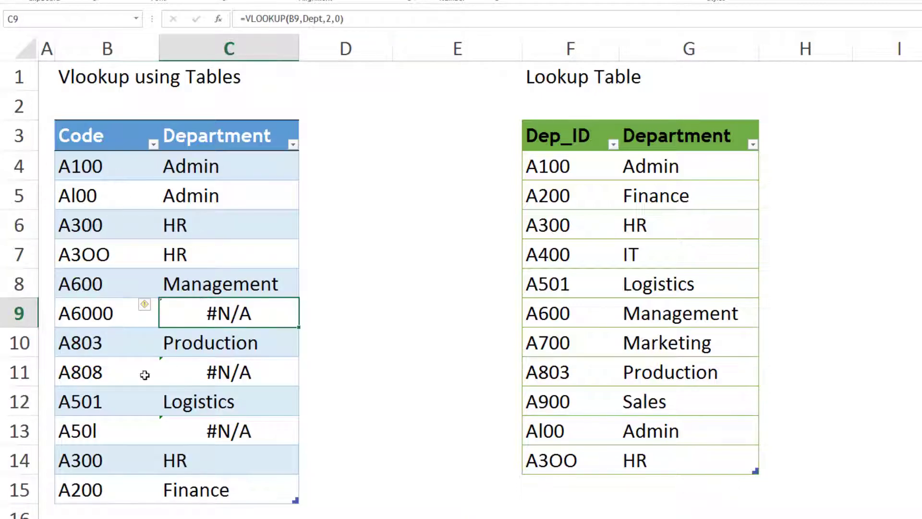
pyautogui.click(104, 395)
pyautogui.click(604, 465)
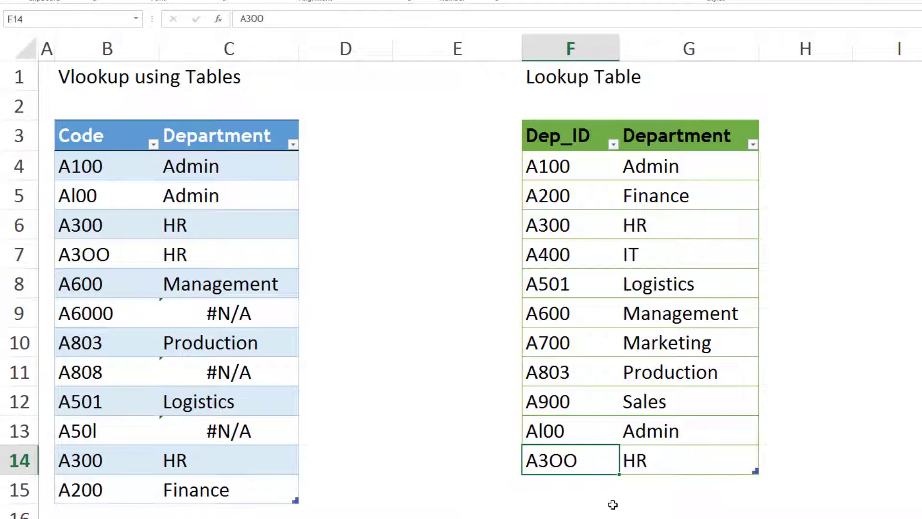
pyautogui.click(490, 244)
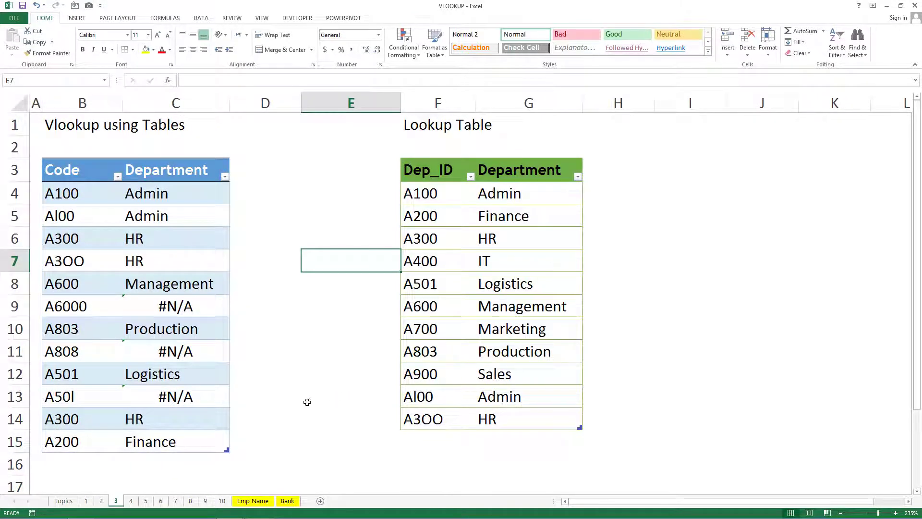
# Open sheet 4 and review its EmpCode and Name entries and the empty Passport No and Designation columns
pyautogui.moveTo(443, 383); pyautogui.dragTo(517, 414)
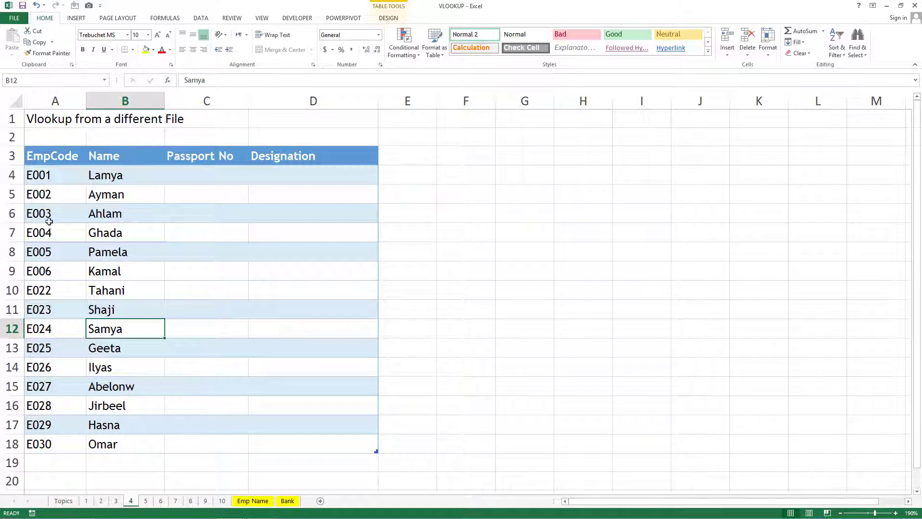
pyautogui.click(58, 183)
pyautogui.click(106, 181)
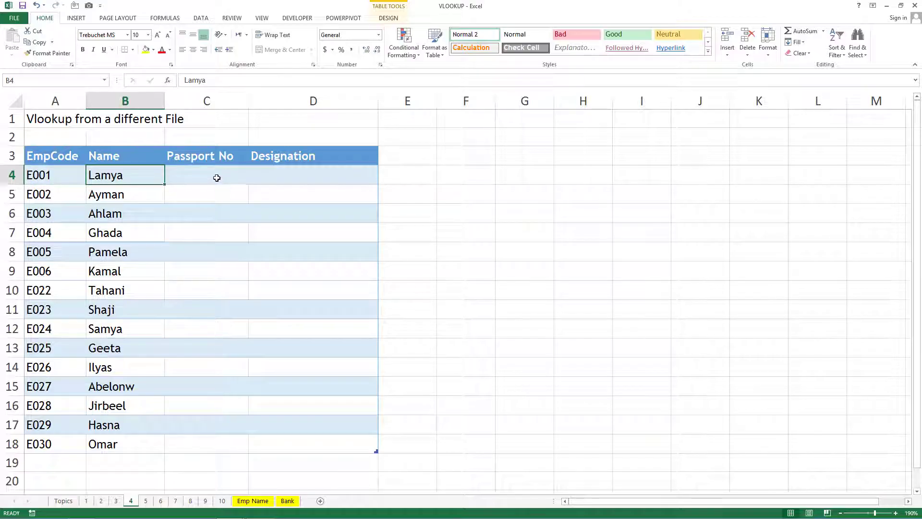
pyautogui.moveTo(217, 178); pyautogui.dragTo(183, 448)
pyautogui.moveTo(311, 178); pyautogui.dragTo(299, 435)
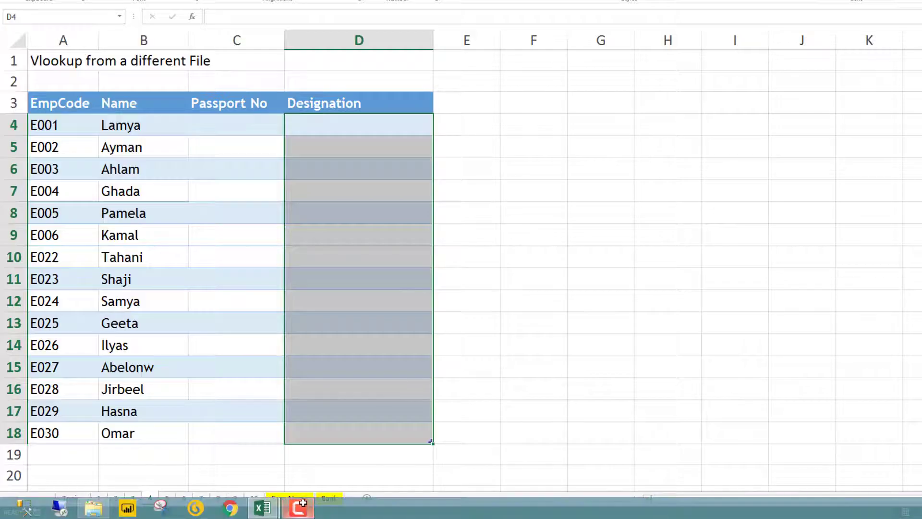
# Examine the People and Passport sheets in the Vlookup Other sheet workbook, and return to the VLOOKUP workbook
pyautogui.click(263, 508)
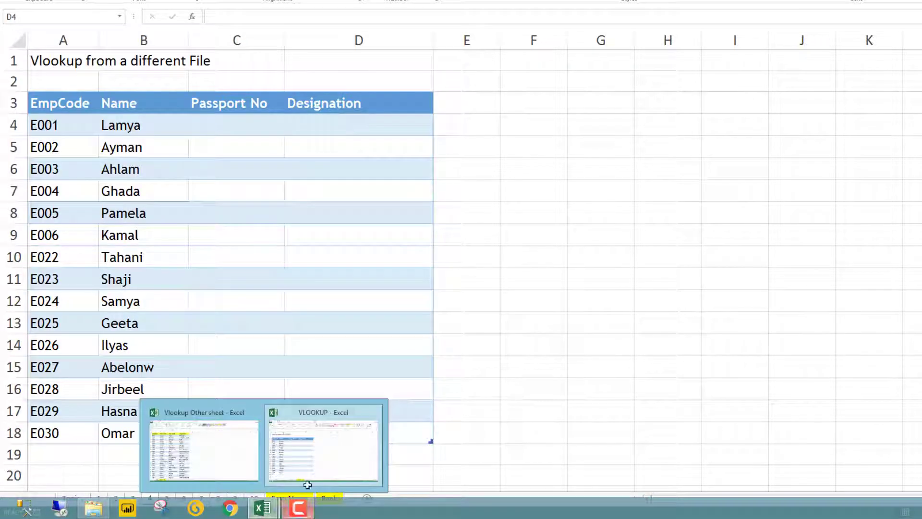
pyautogui.click(226, 435)
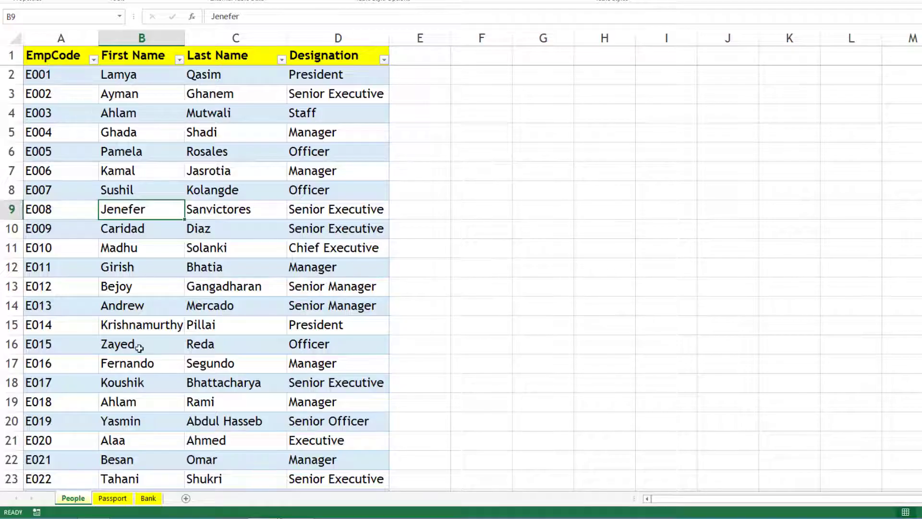
pyautogui.click(112, 498)
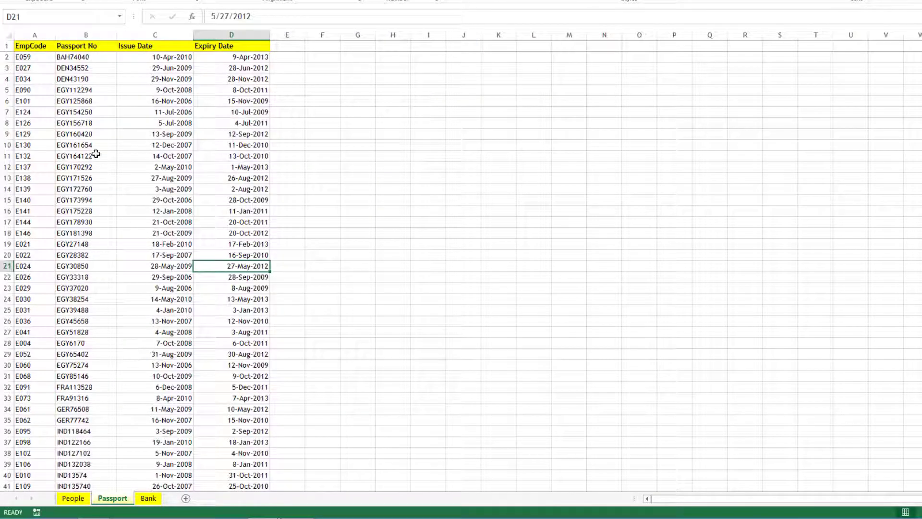
pyautogui.keyDown('ctrl'); pyautogui.scroll(10, 135, 179); pyautogui.keyUp('ctrl')
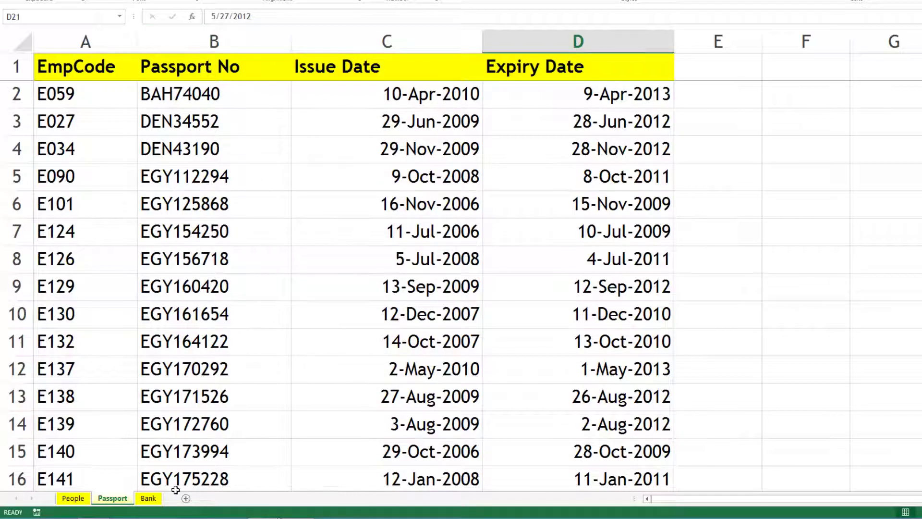
pyautogui.hotkey('ctrl', 'Tab')
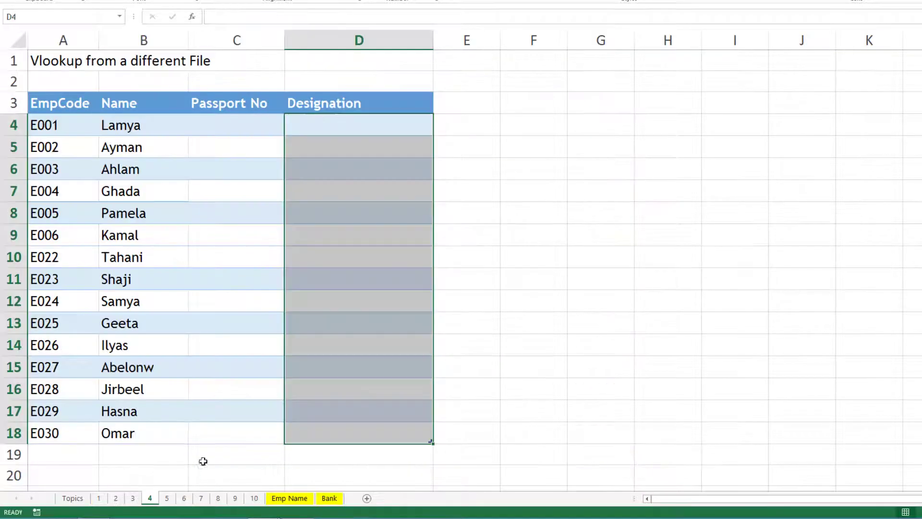
# Start a VLOOKUP formula in C4 under Passport No with the employee code in A4 as lookup value
pyautogui.click(238, 125)
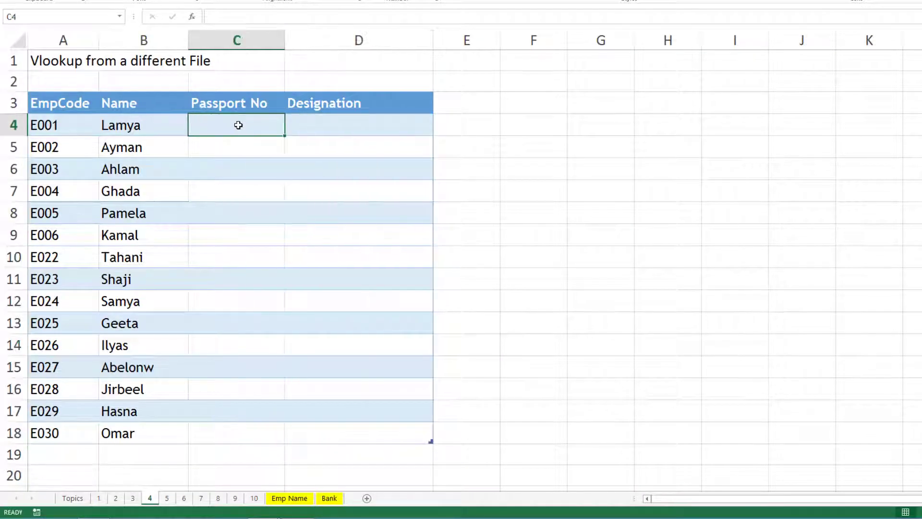
pyautogui.write('=')
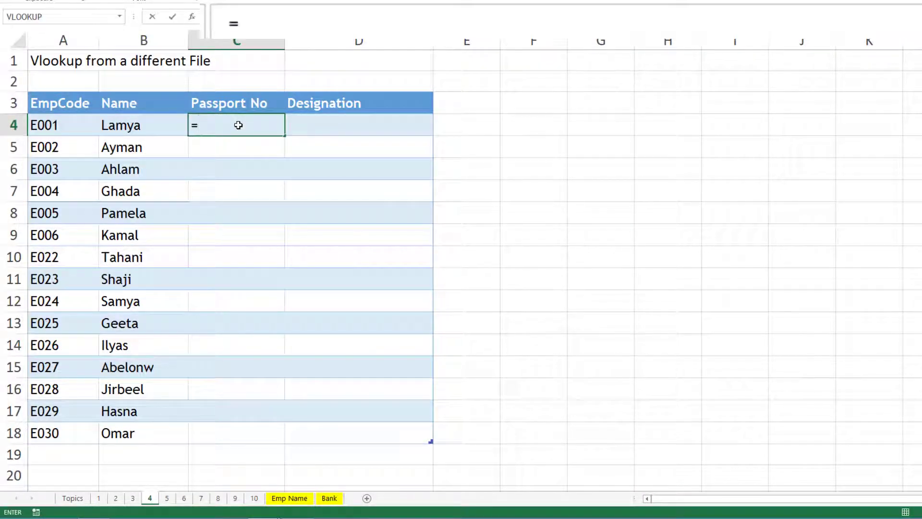
pyautogui.write('vlookup(')
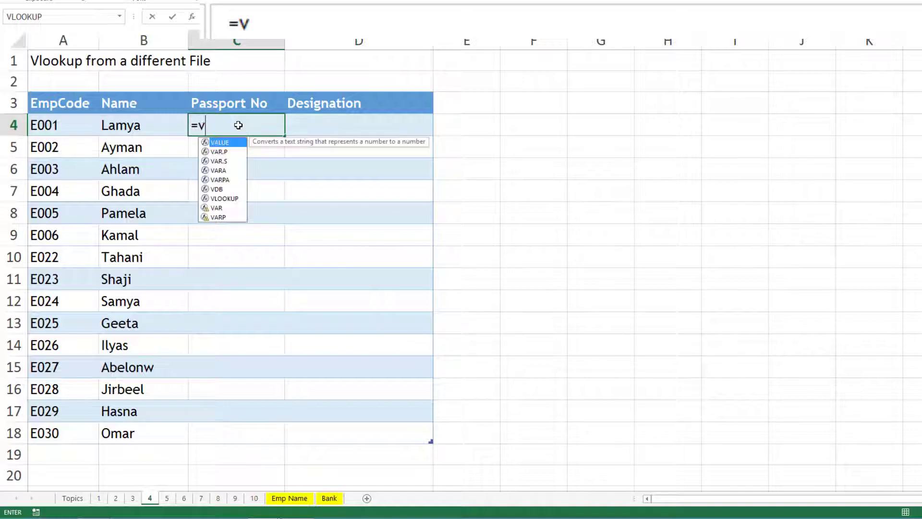
pyautogui.click(59, 126)
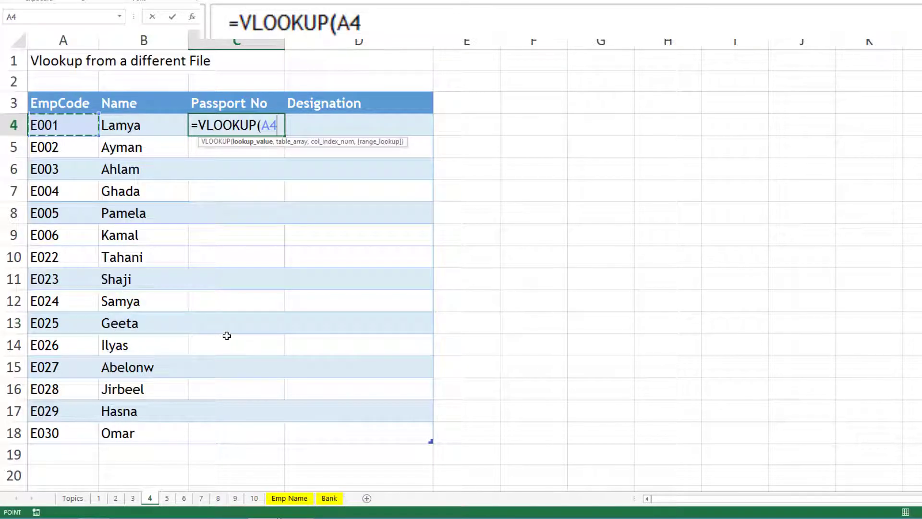
pyautogui.write(',')
# Set the table array to columns A:D of the Passport sheet in the Vlookup Other sheet workbook
pyautogui.moveTo(339, 516)
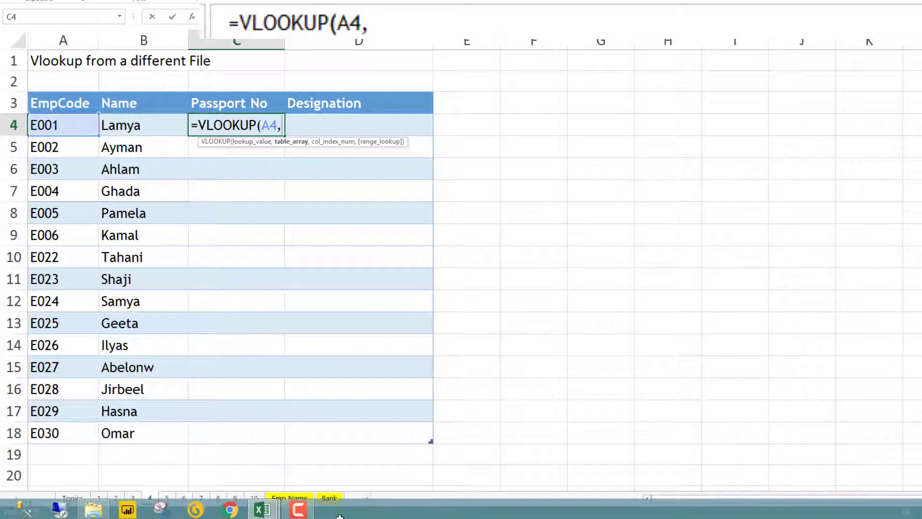
pyautogui.moveTo(262, 508)
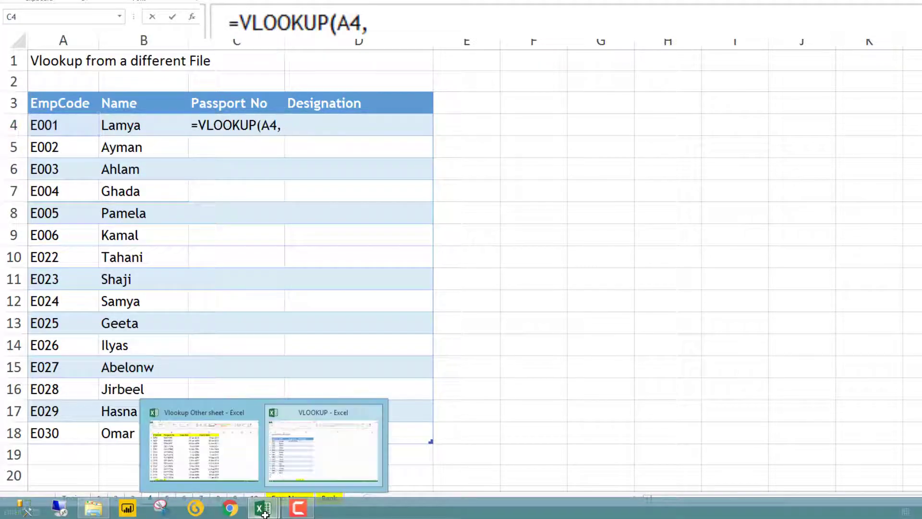
pyautogui.click(205, 411)
pyautogui.moveTo(109, 56); pyautogui.dragTo(784, 46)
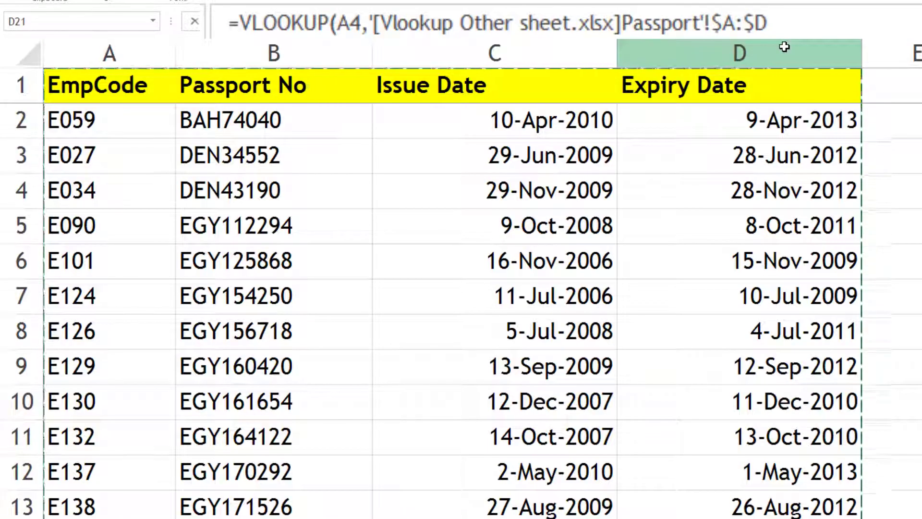
# Complete the formula with column index 2 and exact match 0, and check the passport numbers in column C
pyautogui.write(',')
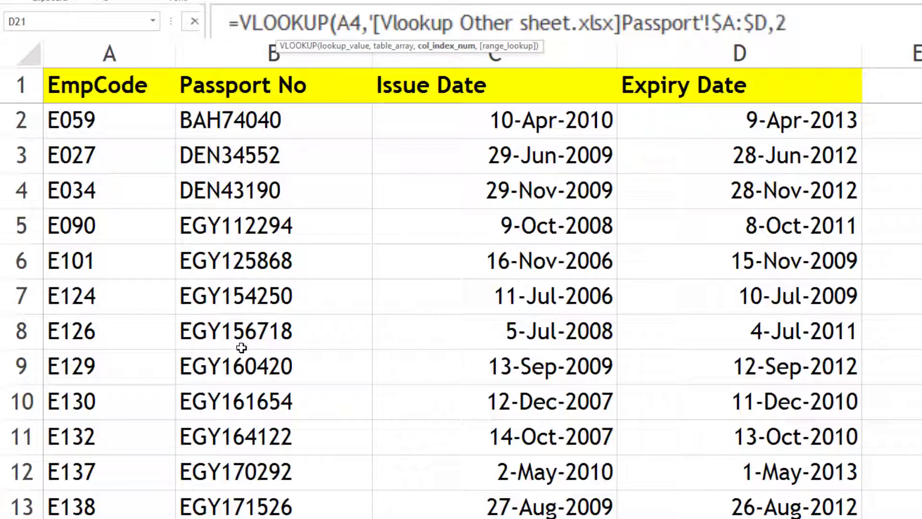
pyautogui.write('2,')
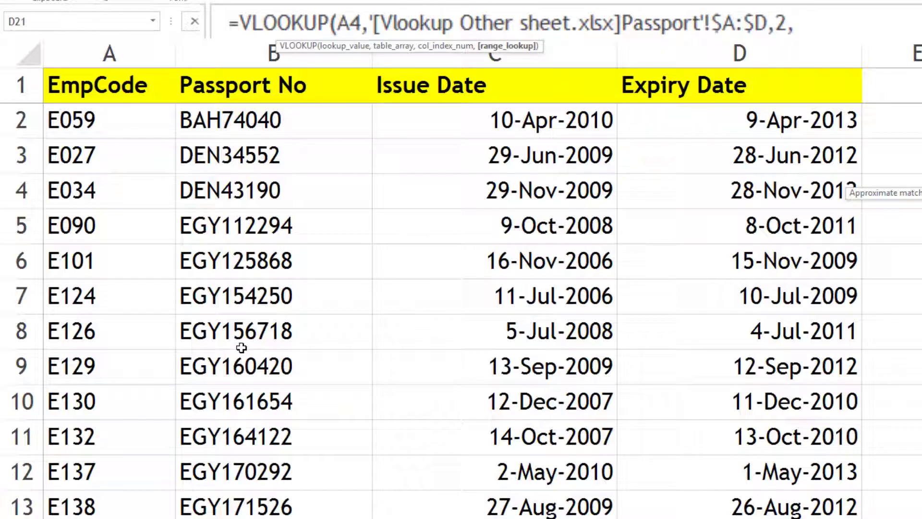
pyautogui.write('0)')
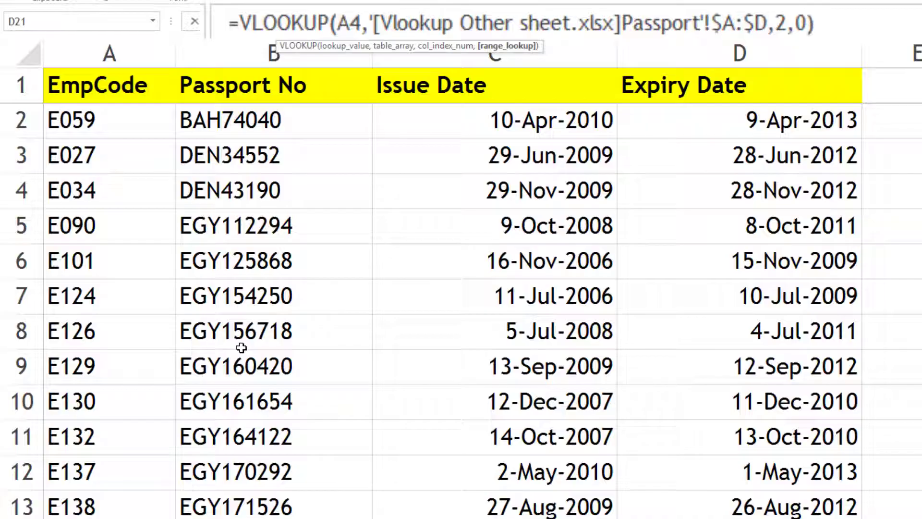
pyautogui.press('Return')
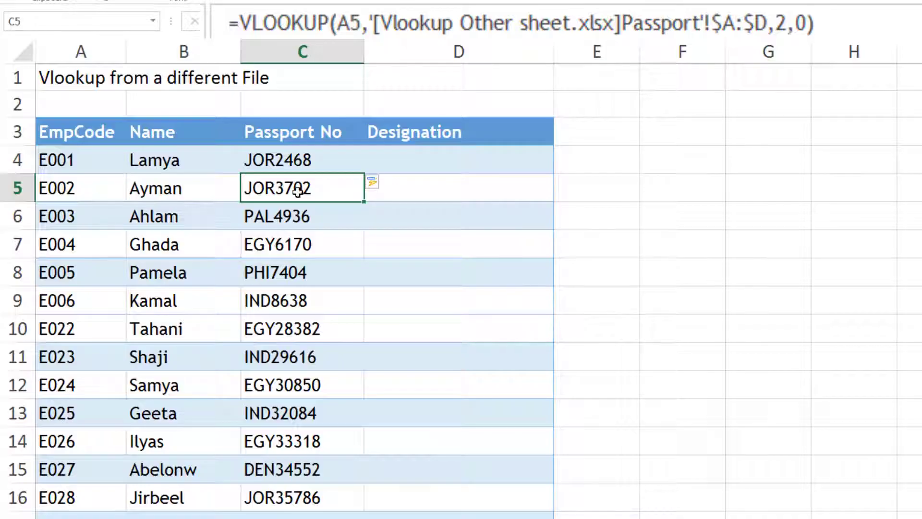
pyautogui.moveTo(288, 160); pyautogui.dragTo(288, 517)
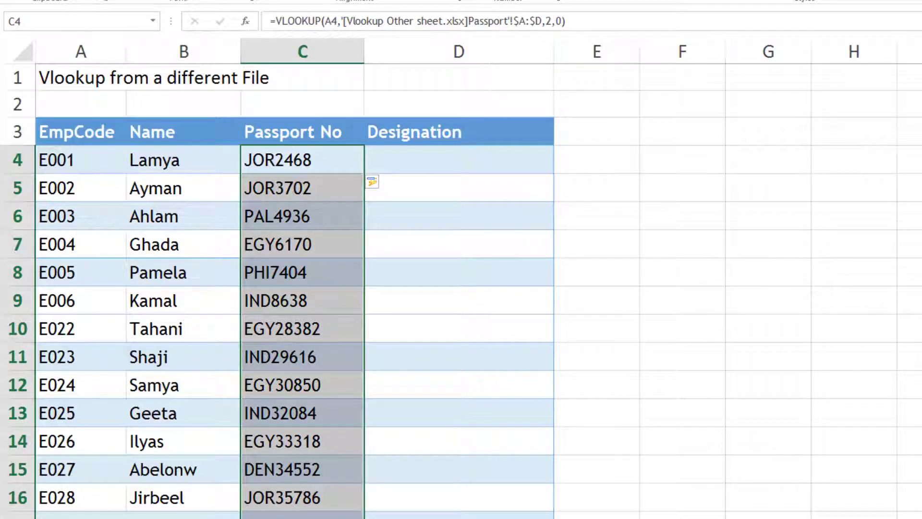
pyautogui.click(320, 162)
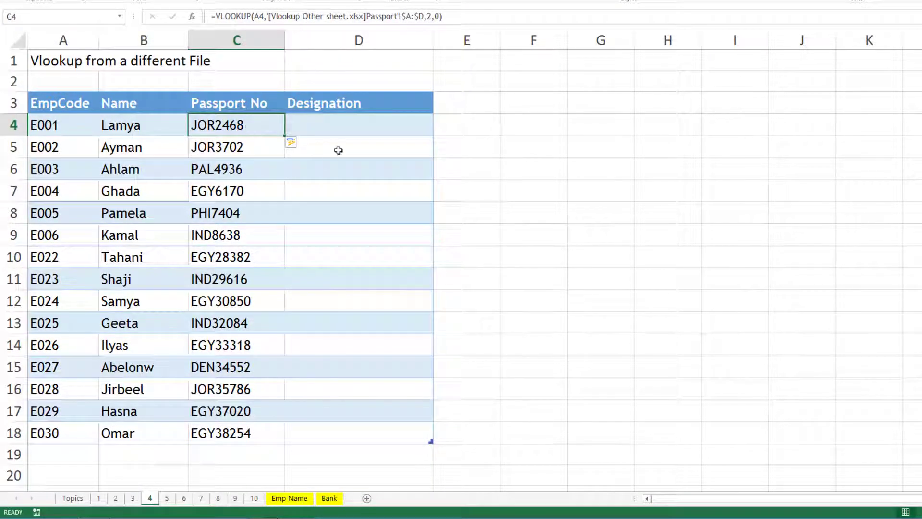
# Switch to the Vlookup Other sheet workbook and bring up its People sheet with the employee designations
pyautogui.click(331, 126)
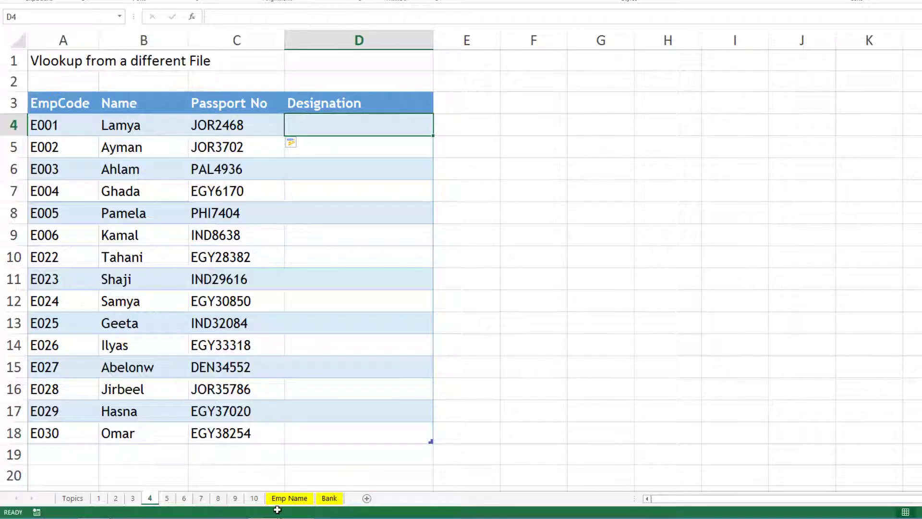
pyautogui.hotkey('alt', 'Tab')
pyautogui.hotkey('alt', 'Tab')
pyautogui.hotkey('alt', 'Tab')
pyautogui.moveTo(79, 516)
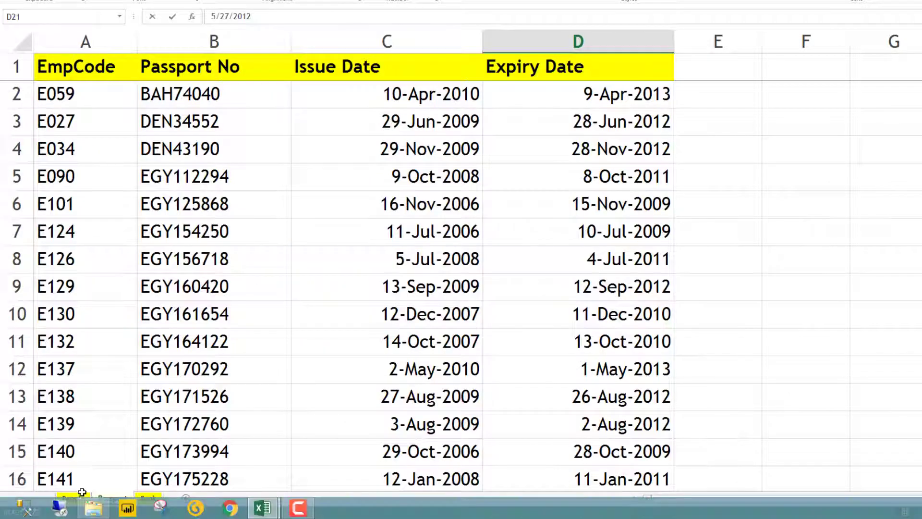
pyautogui.click(82, 424)
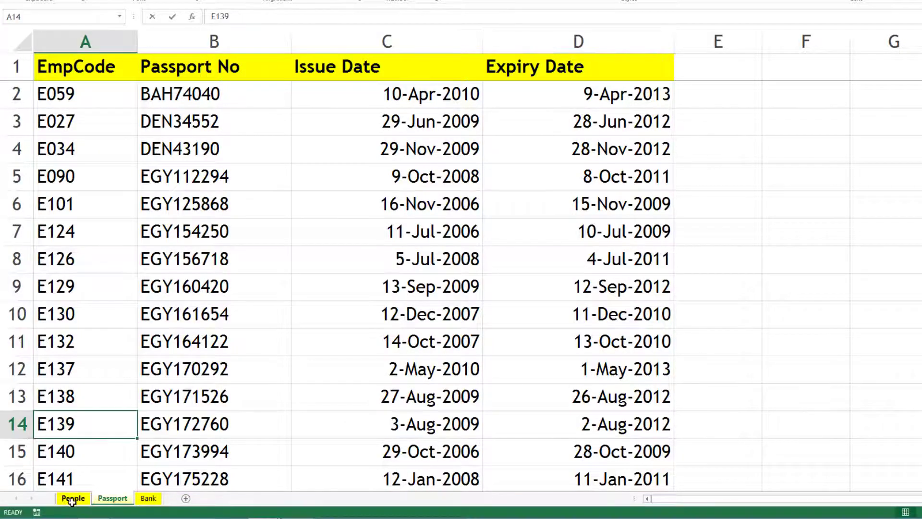
pyautogui.click(72, 498)
pyautogui.press('Up')
pyautogui.press('Up')
pyautogui.press('Up')
pyautogui.press('Up')
pyautogui.press('Up')
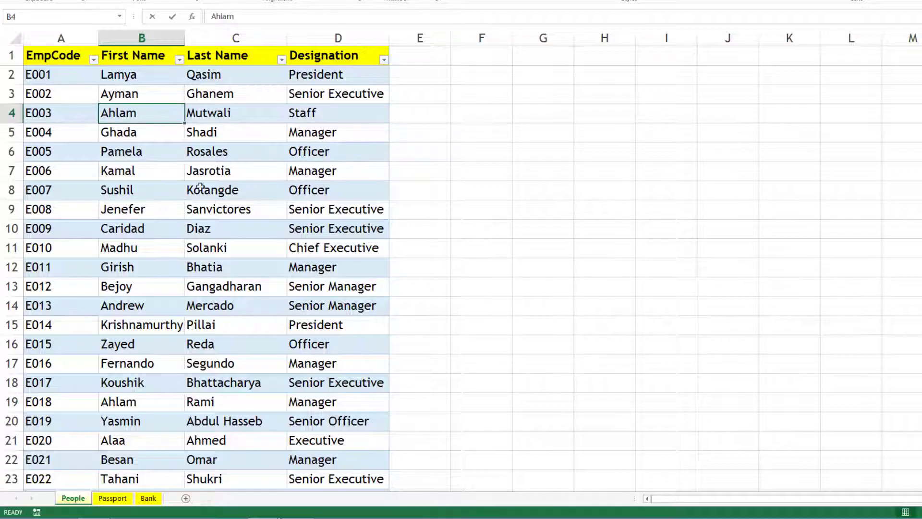
# Check the table name of the employee list on the People sheet
pyautogui.click(59, 77)
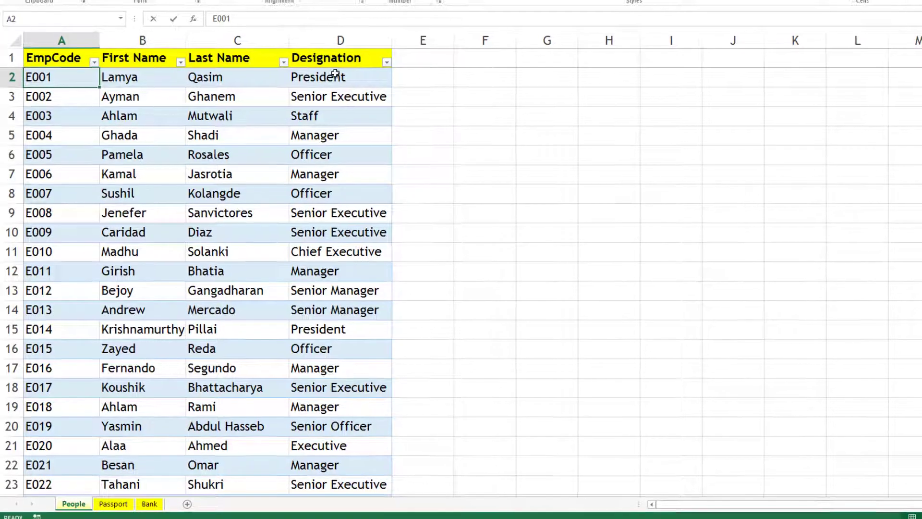
pyautogui.click(320, 75)
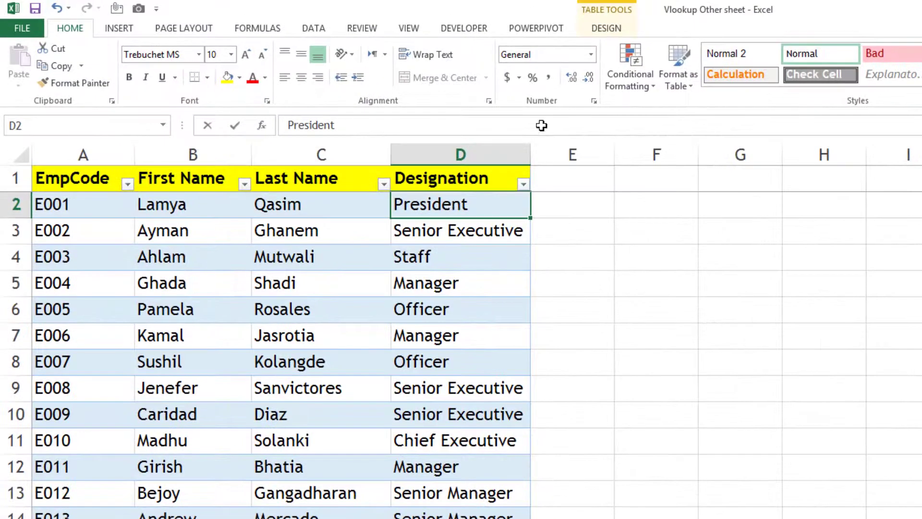
pyautogui.click(596, 25)
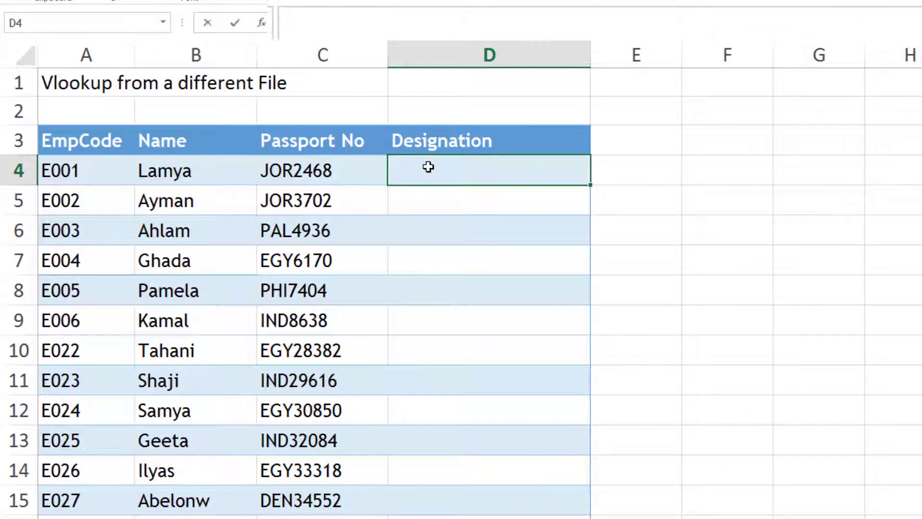
# Start a VLOOKUP formula in D4 under Designation of the VLOOKUP workbook, with the employee code in A4 as lookup value
pyautogui.write('=vl')
pyautogui.press('Tab')
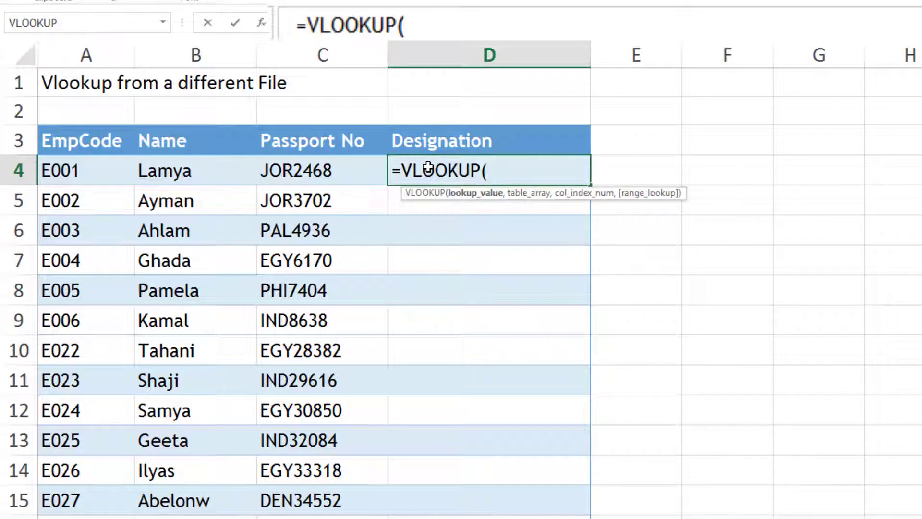
pyautogui.click(72, 175)
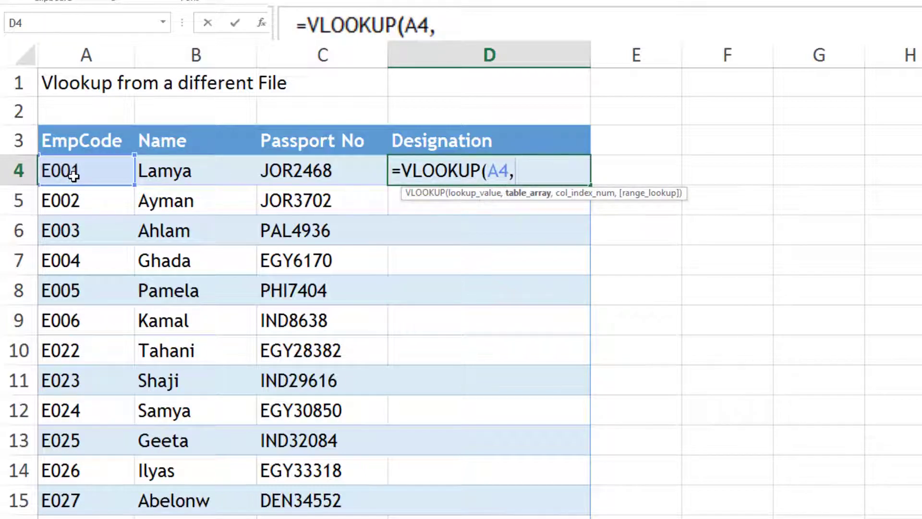
pyautogui.write('emp')
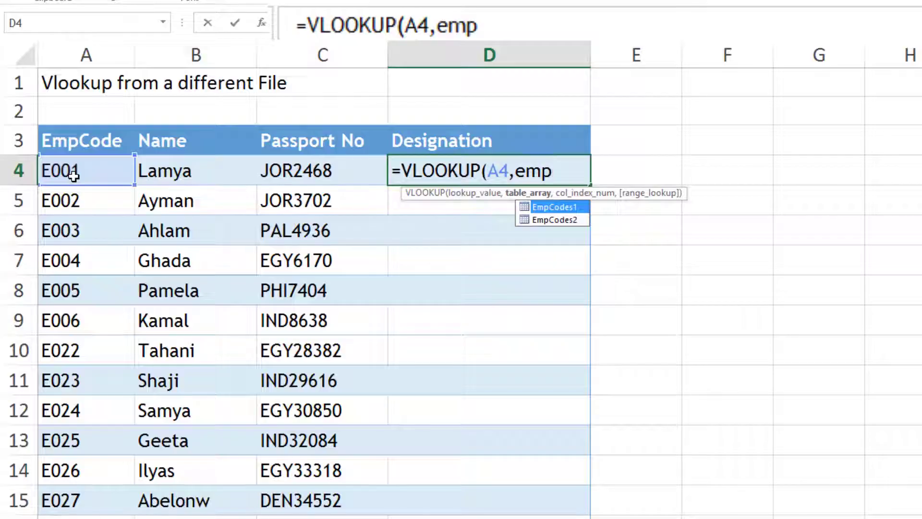
pyautogui.press('BackSpace')
pyautogui.press('BackSpace')
pyautogui.press('BackSpace')
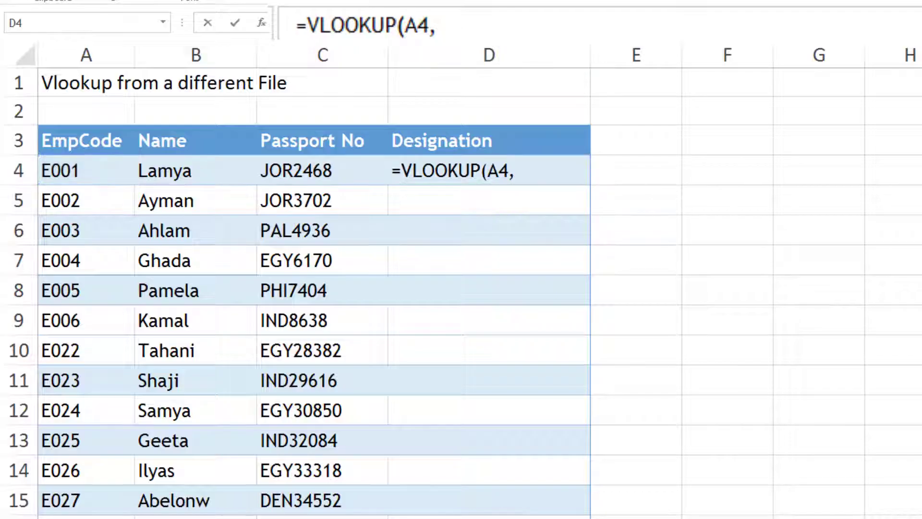
# Set the table array to the EmpList table on the People sheet of the Vlookup Other sheet workbook
pyautogui.hotkey('ctrl', 'Tab')
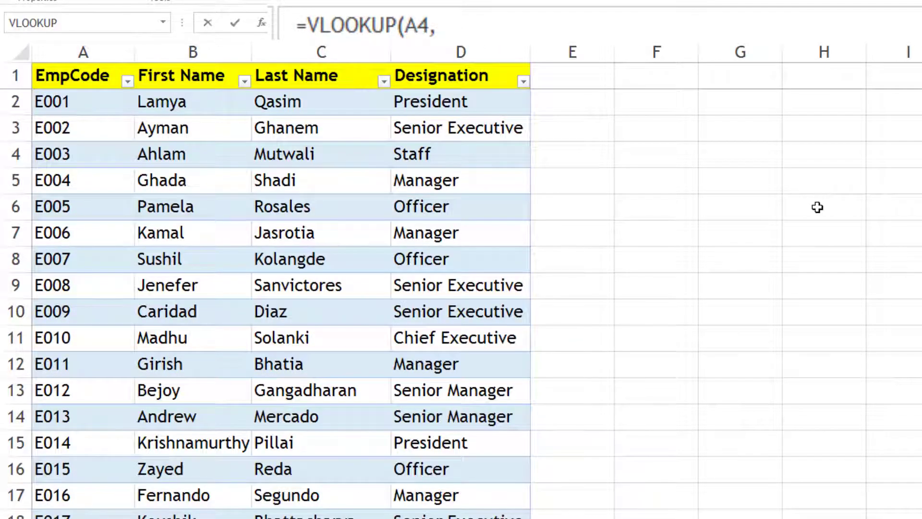
pyautogui.click(818, 207)
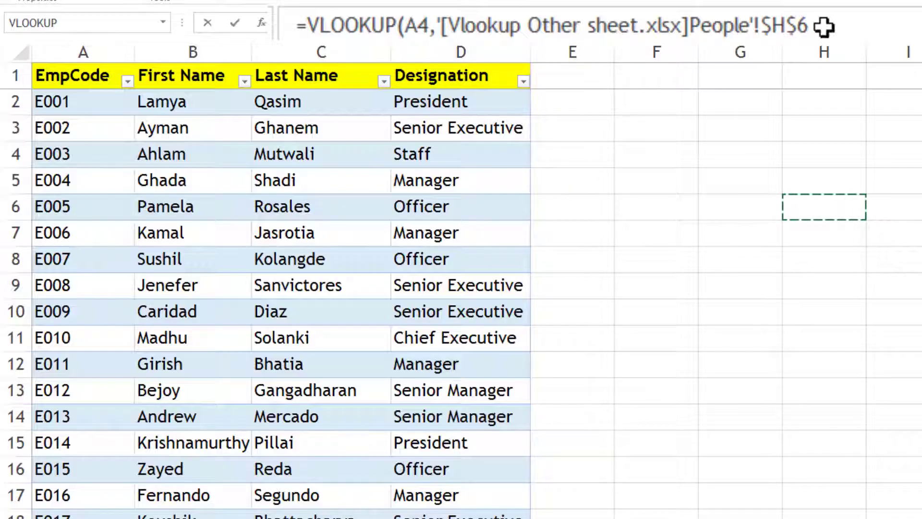
pyautogui.moveTo(822, 24); pyautogui.dragTo(762, 20)
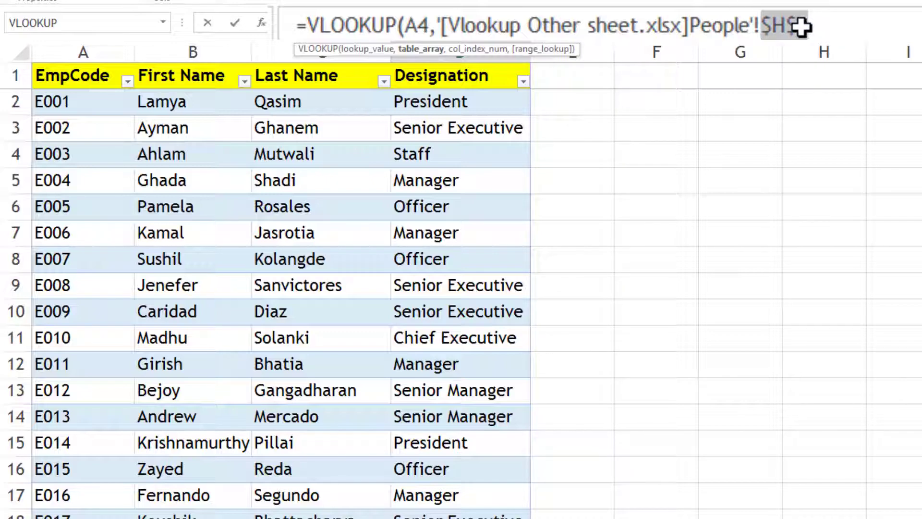
pyautogui.press('BackSpace')
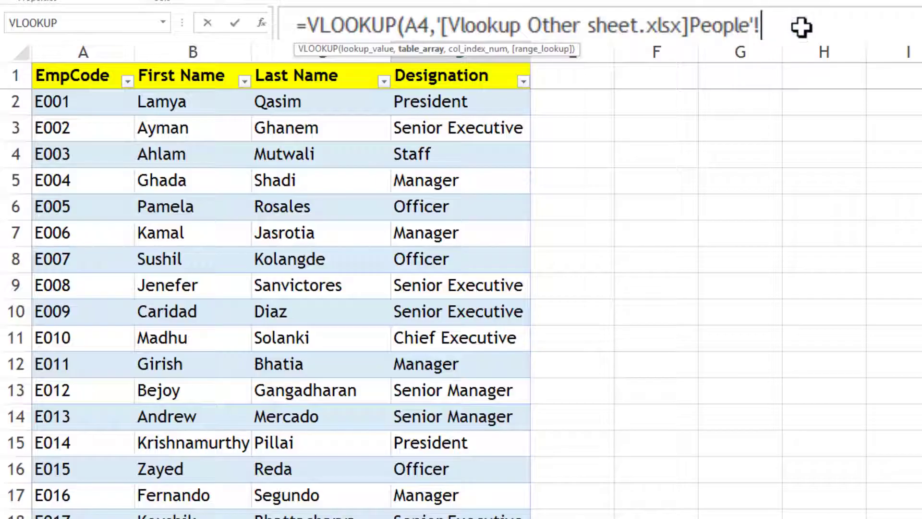
pyautogui.write('Em')
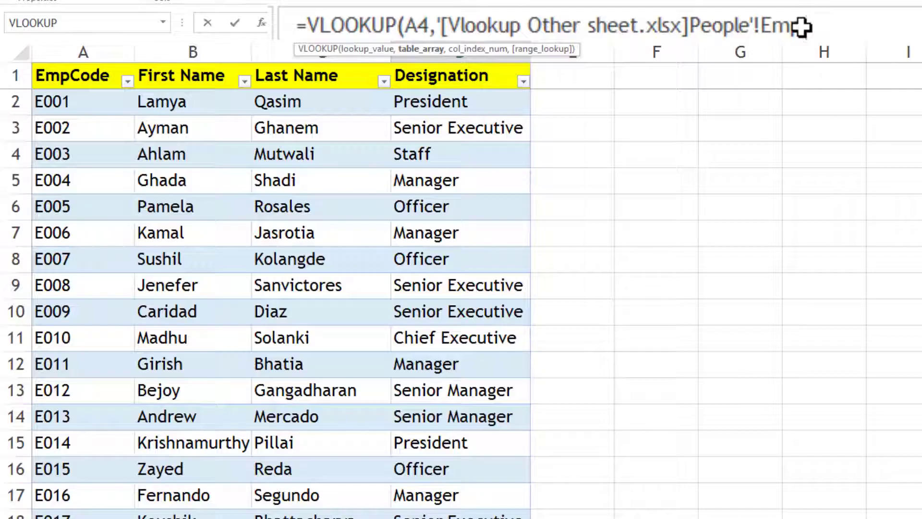
pyautogui.write('pList')
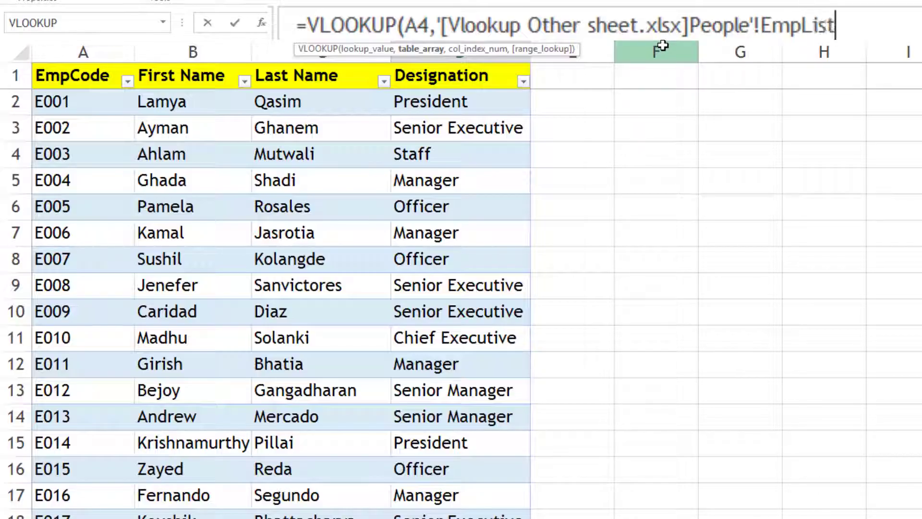
# Complete the formula with column index 4 and exact match 0, and check the designations in column D
pyautogui.write(',')
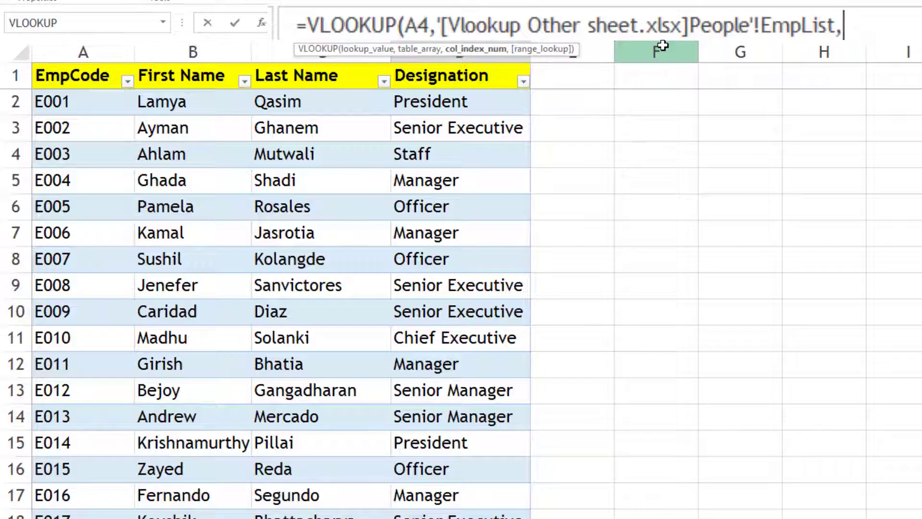
pyautogui.write('4,0')
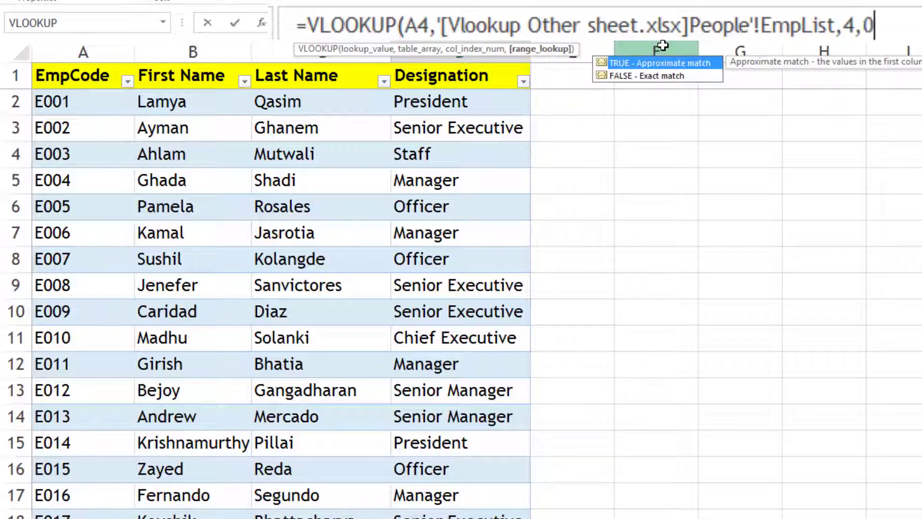
pyautogui.press('Return')
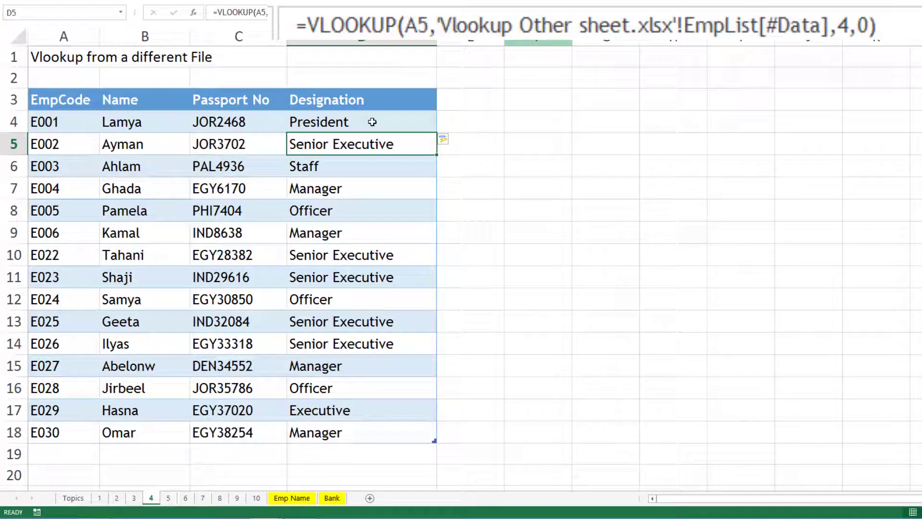
pyautogui.moveTo(372, 122); pyautogui.dragTo(351, 434)
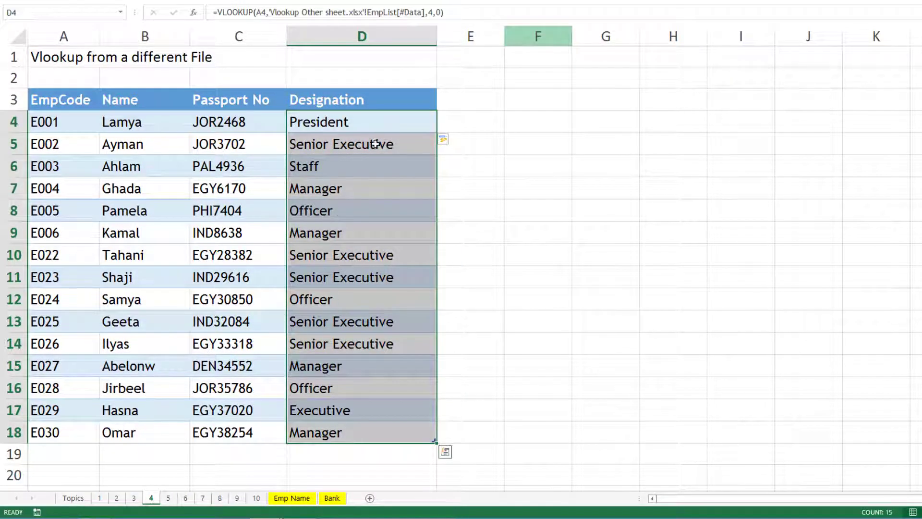
pyautogui.click(369, 123)
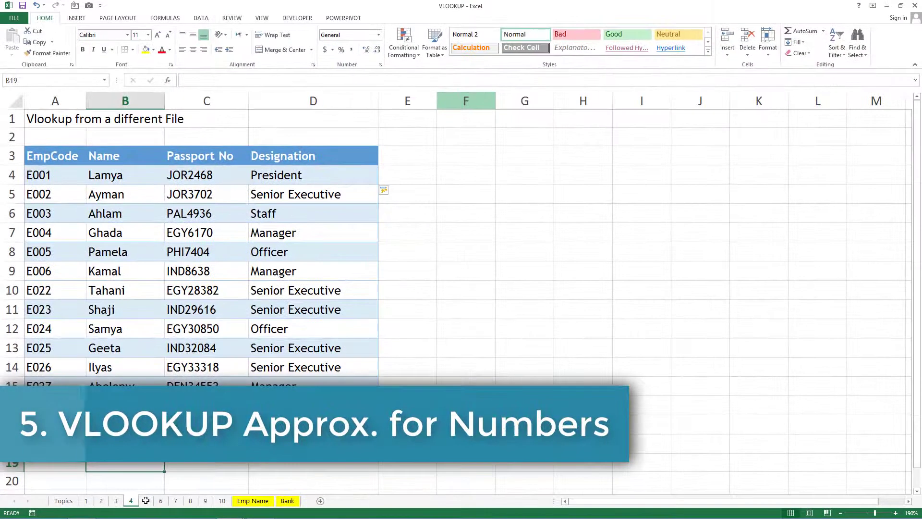
# Open sheet 5 and examine the salesmen's sales, the empty Commission column, and the amount and rate table
pyautogui.click(151, 500)
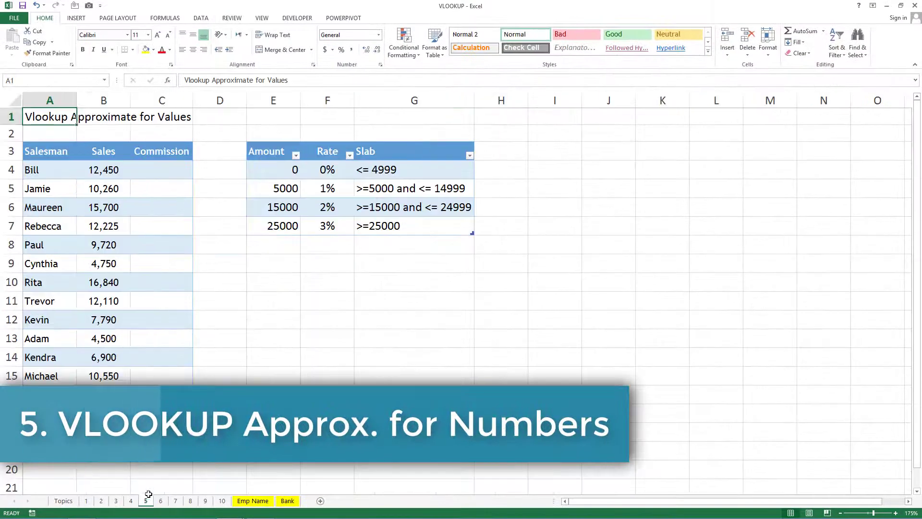
pyautogui.keyDown('ctrl'); pyautogui.scroll(3, 333, 348); pyautogui.keyUp('ctrl')
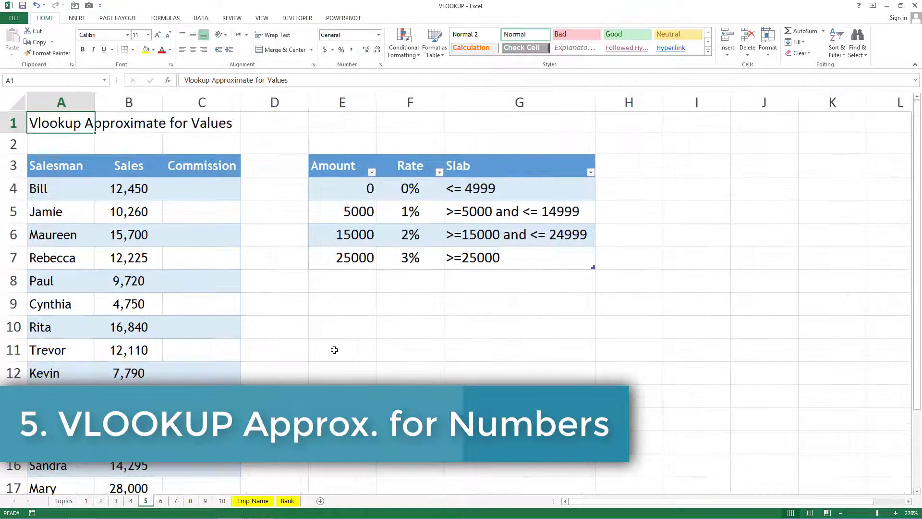
pyautogui.scroll(-2, 334, 348)
pyautogui.scroll(2, 335, 349)
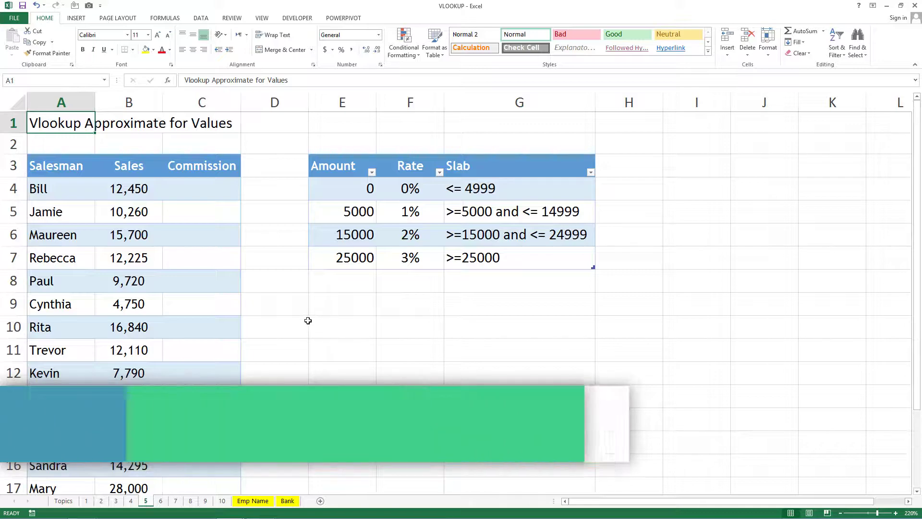
pyautogui.click(269, 206)
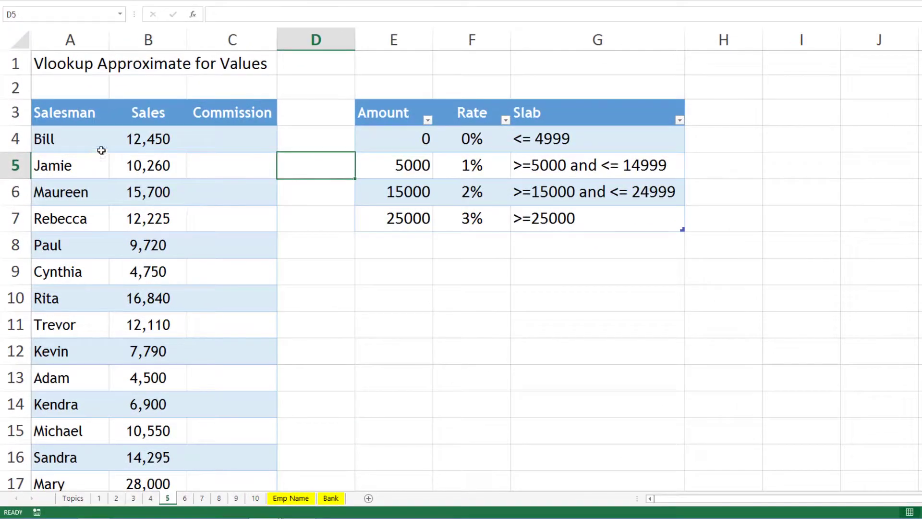
pyautogui.moveTo(81, 167); pyautogui.dragTo(83, 433)
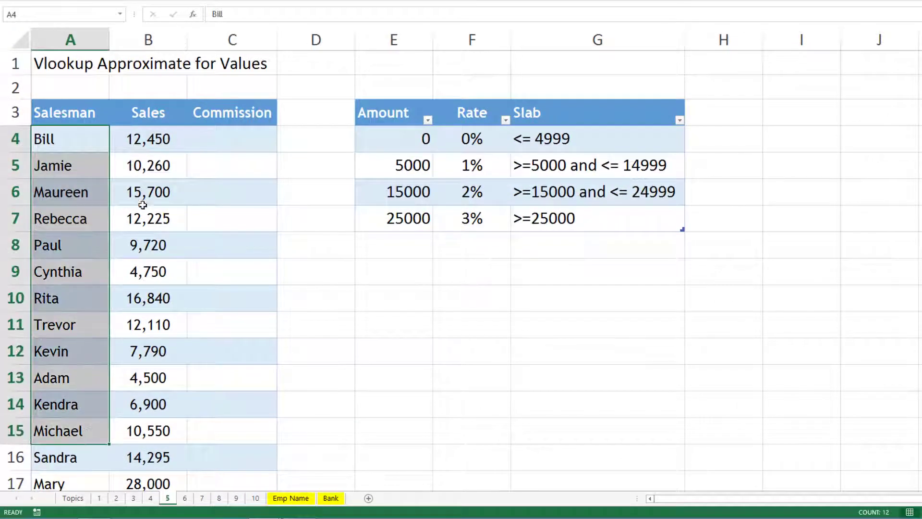
pyautogui.moveTo(144, 139); pyautogui.dragTo(136, 376)
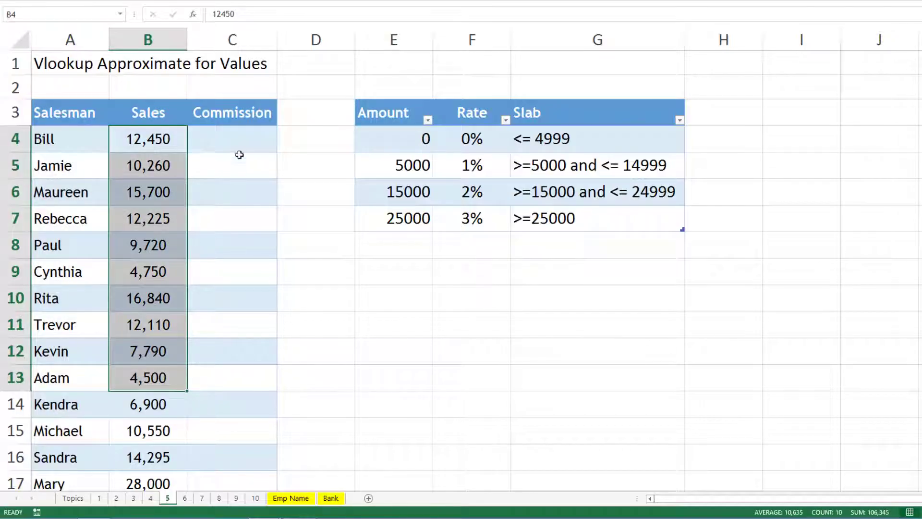
pyautogui.moveTo(239, 144); pyautogui.dragTo(215, 458)
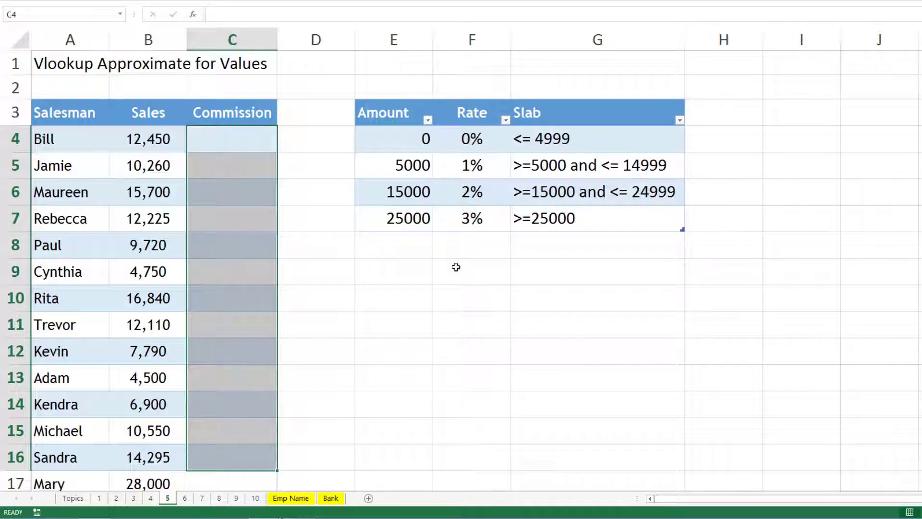
pyautogui.moveTo(409, 129); pyautogui.dragTo(408, 221)
pyautogui.moveTo(463, 140); pyautogui.dragTo(471, 215)
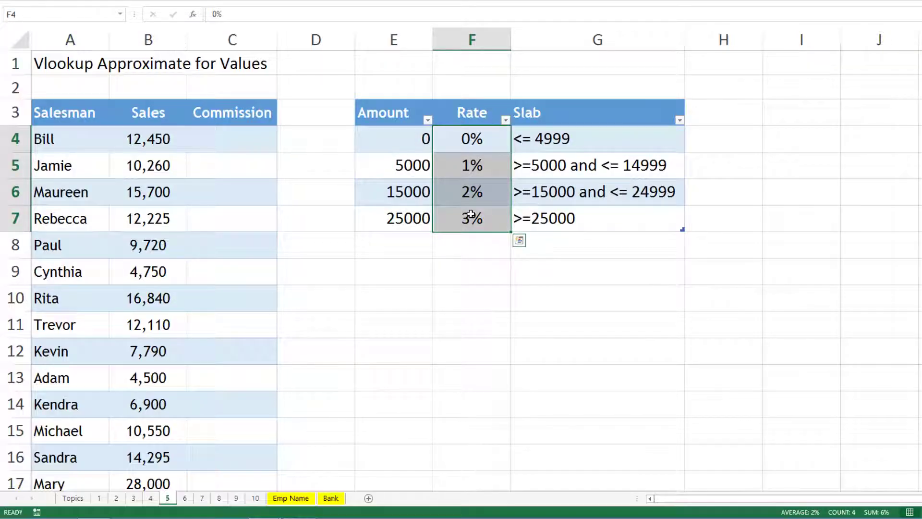
pyautogui.click(226, 129)
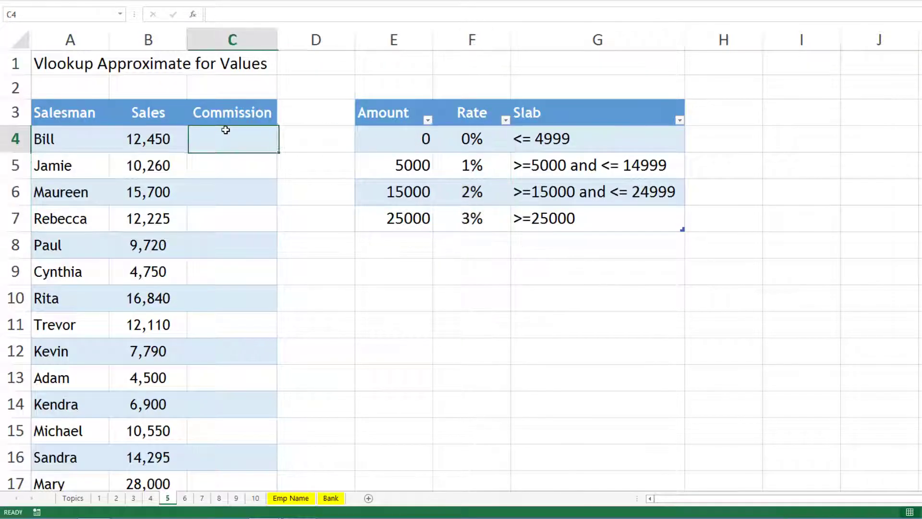
pyautogui.write('=v')
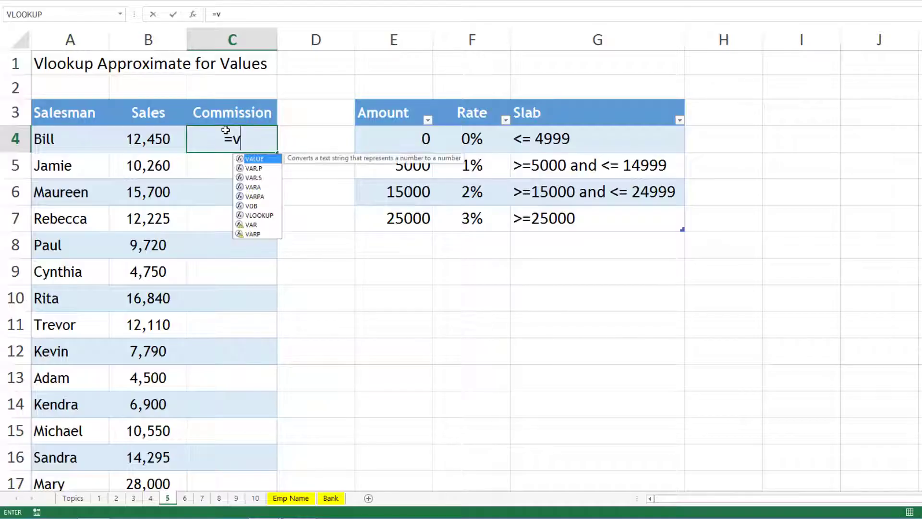
pyautogui.press('Tab')
pyautogui.press('Escape')
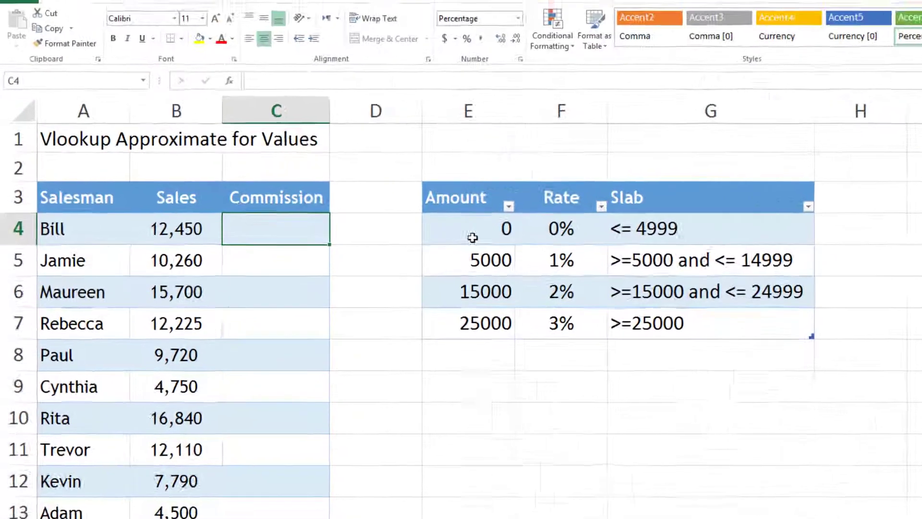
# Check the table name of the amount and rate table, and return to C4 under Commission
pyautogui.click(391, 141)
pyautogui.click(581, 27)
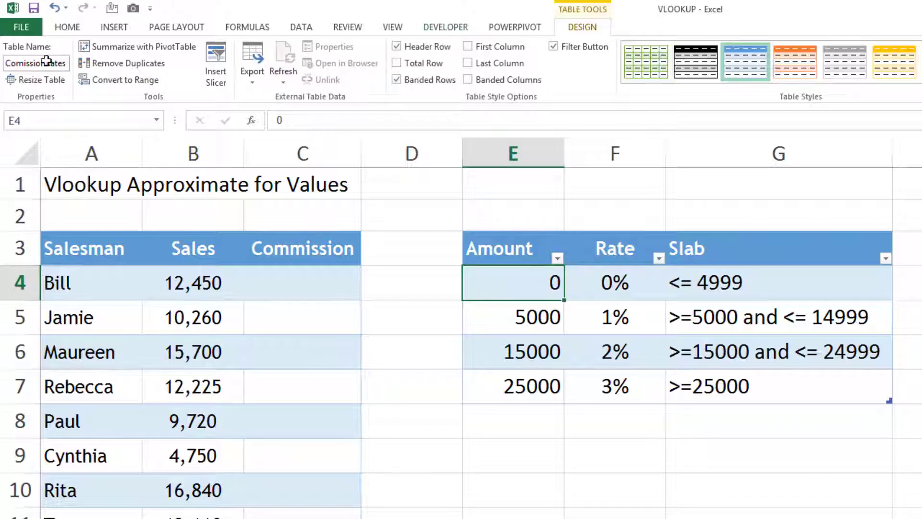
pyautogui.click(304, 282)
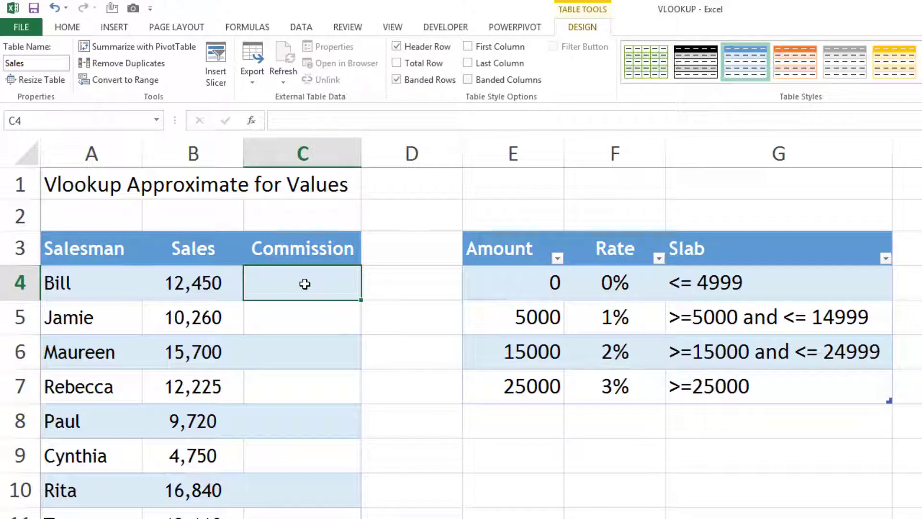
# Start a VLOOKUP formula in C4 under Commission with the sales amount in B4 as the lookup value
pyautogui.write('=vl')
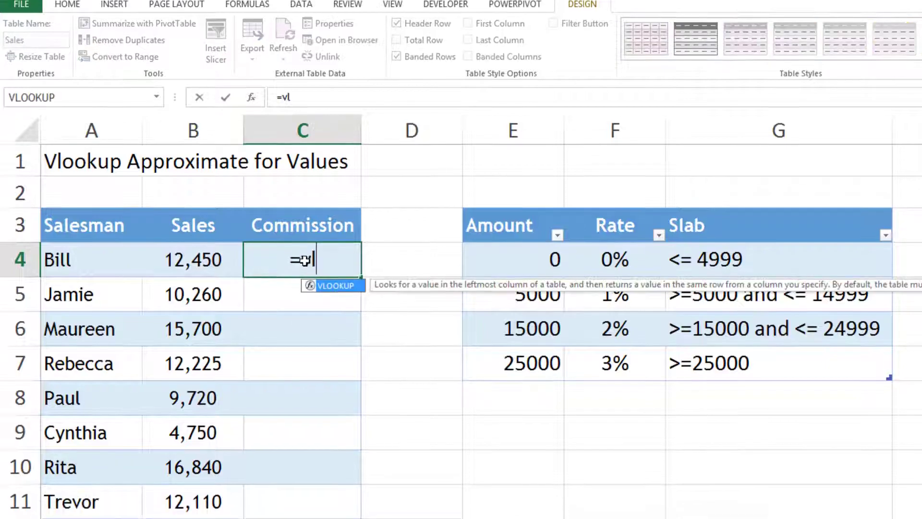
pyautogui.press('Tab')
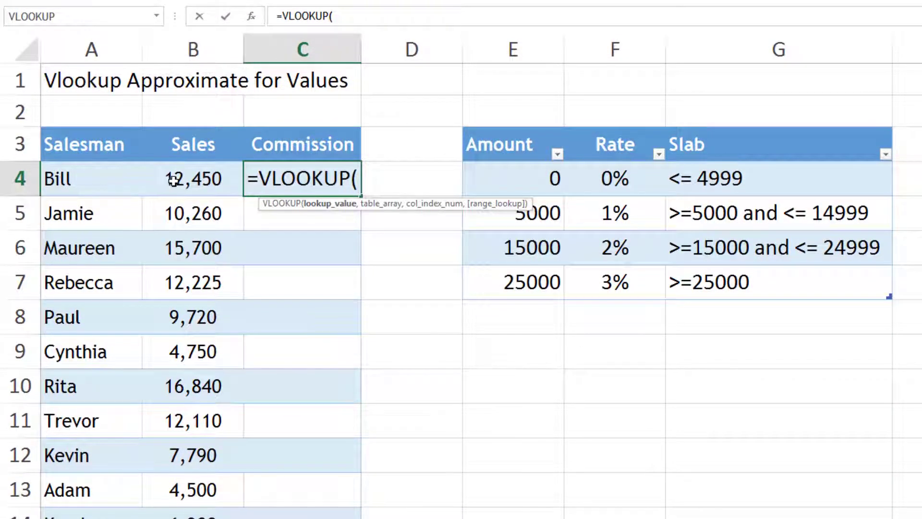
pyautogui.click(177, 186)
pyautogui.write(',')
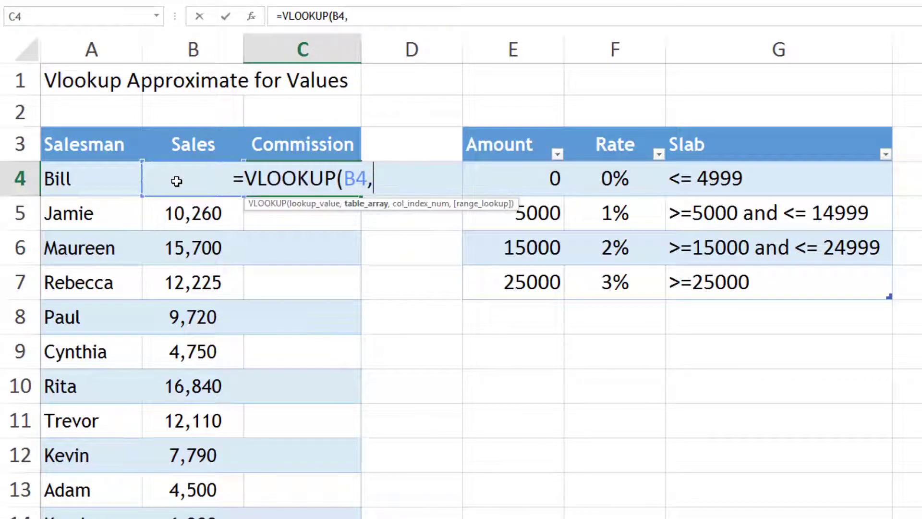
# Set the formula's table array to the ComissionRates table
pyautogui.write('c')
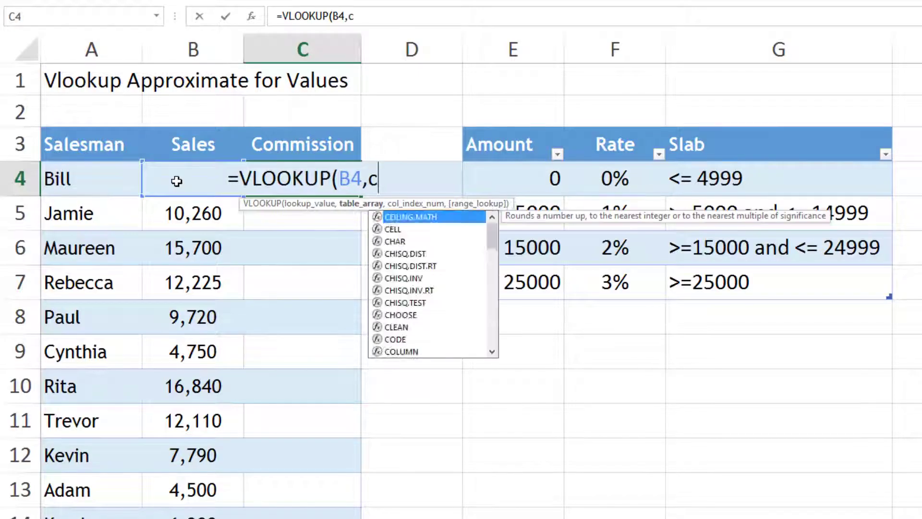
pyautogui.write('omm')
pyautogui.press('BackSpace')
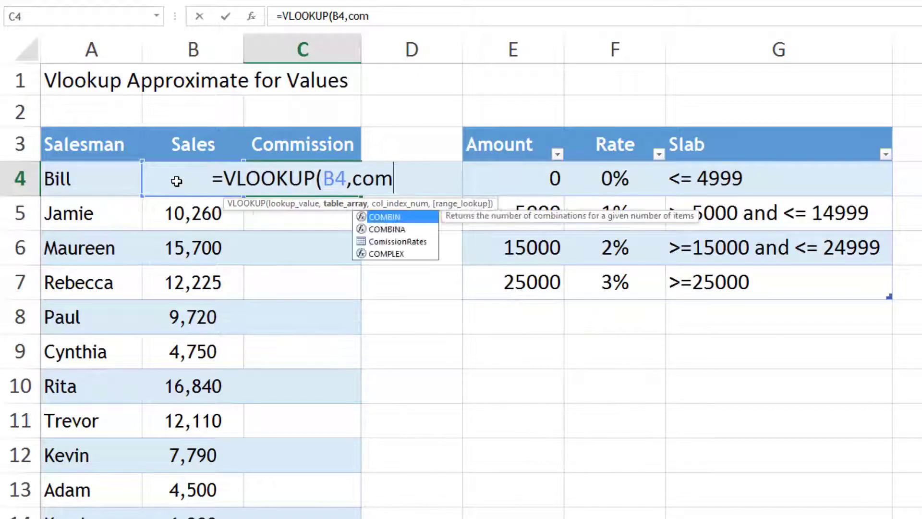
pyautogui.press('Down')
pyautogui.press('Down')
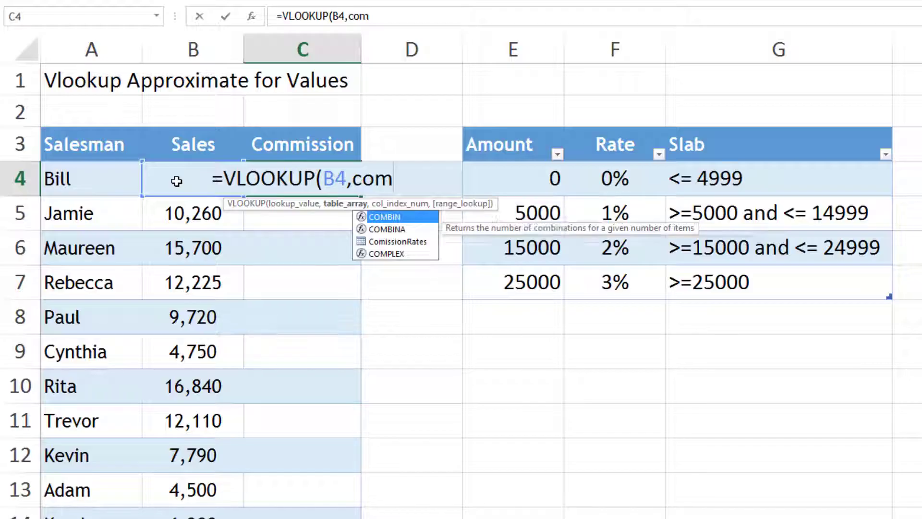
pyautogui.press('Tab')
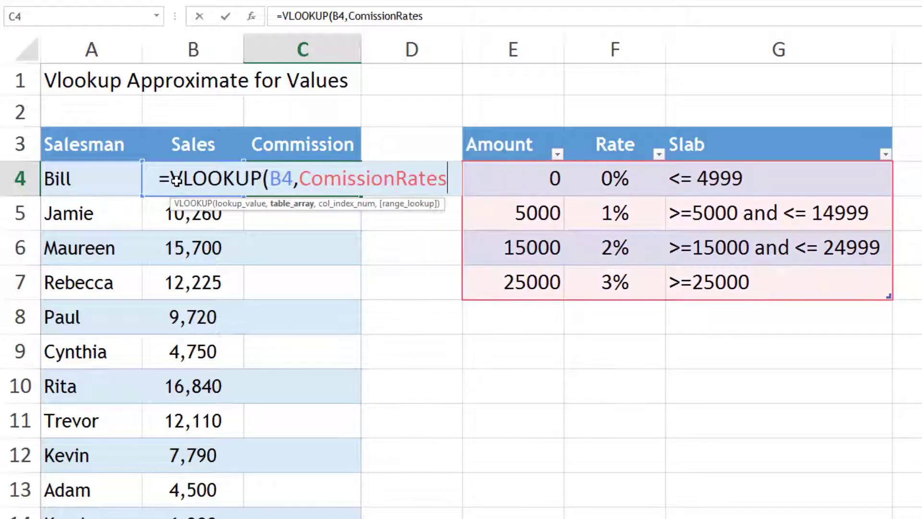
# Complete the formula with column index 2 and exact match 0, and check the results down the Commission column
pyautogui.write(',')
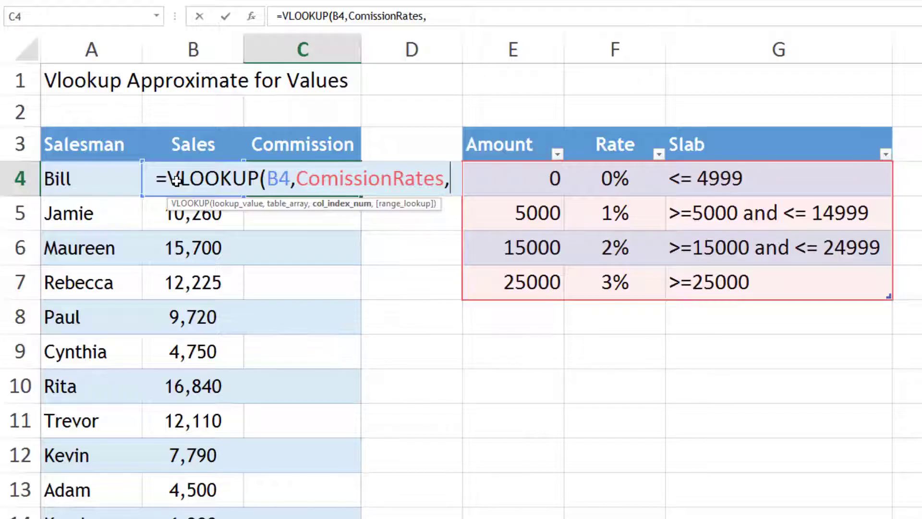
pyautogui.write('2,')
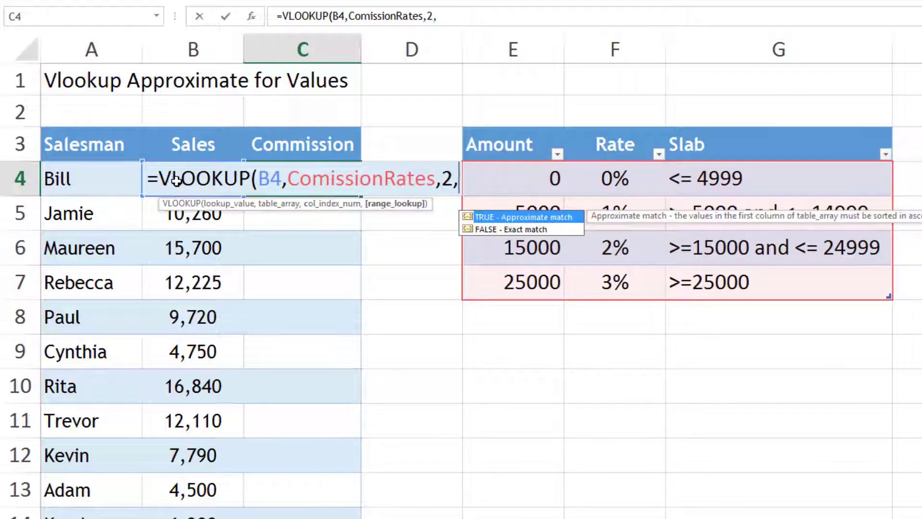
pyautogui.write('0')
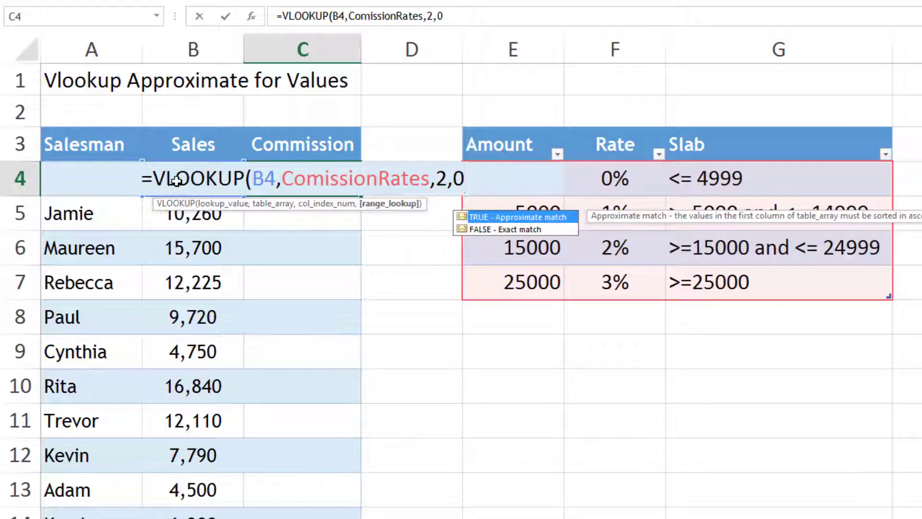
pyautogui.write(')')
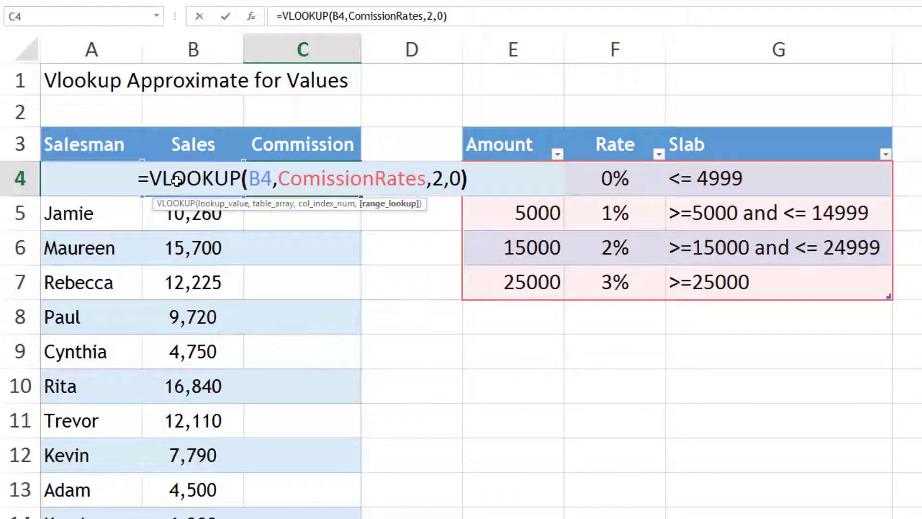
pyautogui.press('Return')
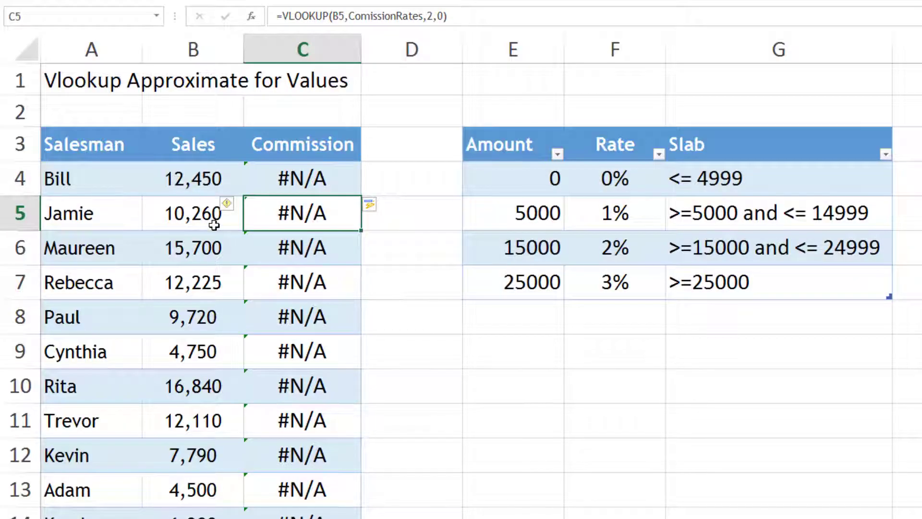
pyautogui.scroll(-4, 215, 225)
pyautogui.scroll(4, 215, 231)
pyautogui.scroll(-1, 215, 231)
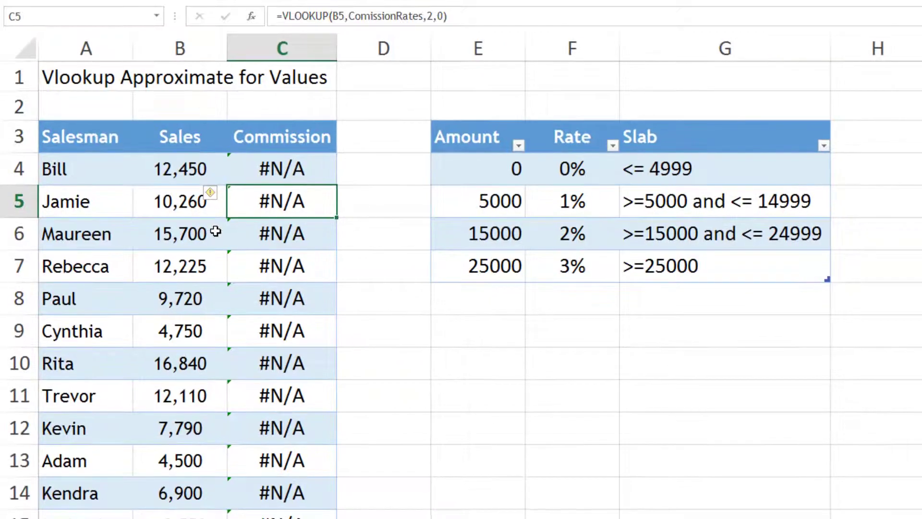
# Compare the sales value in B4 with the Amount, Rate and Slab columns of the rate table
pyautogui.click(183, 169)
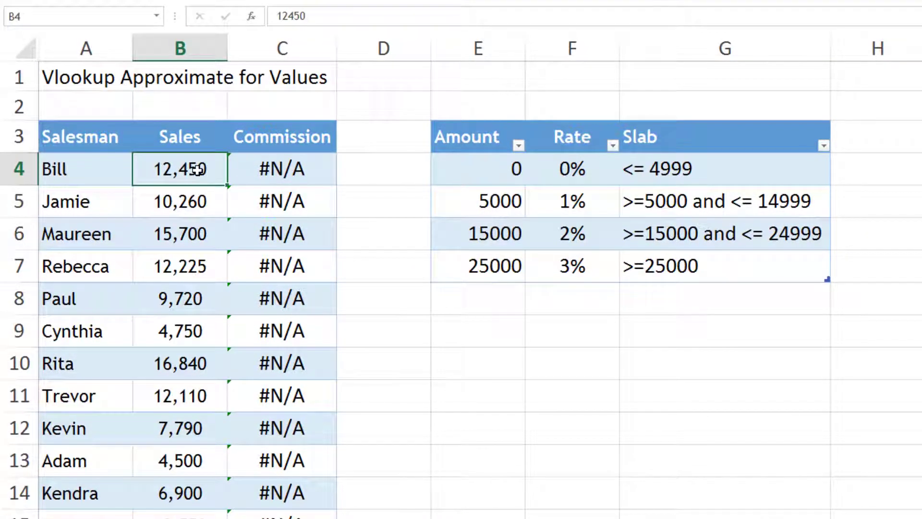
pyautogui.moveTo(502, 175); pyautogui.dragTo(510, 270)
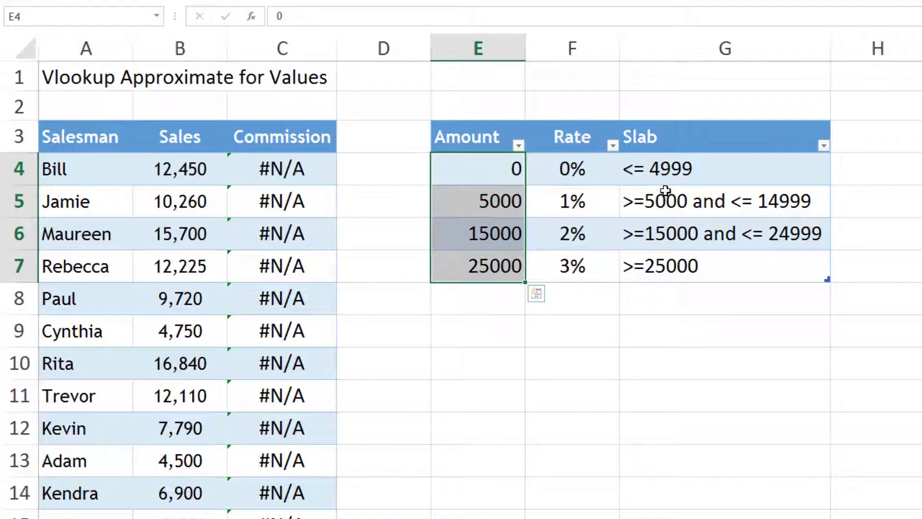
pyautogui.click(751, 208)
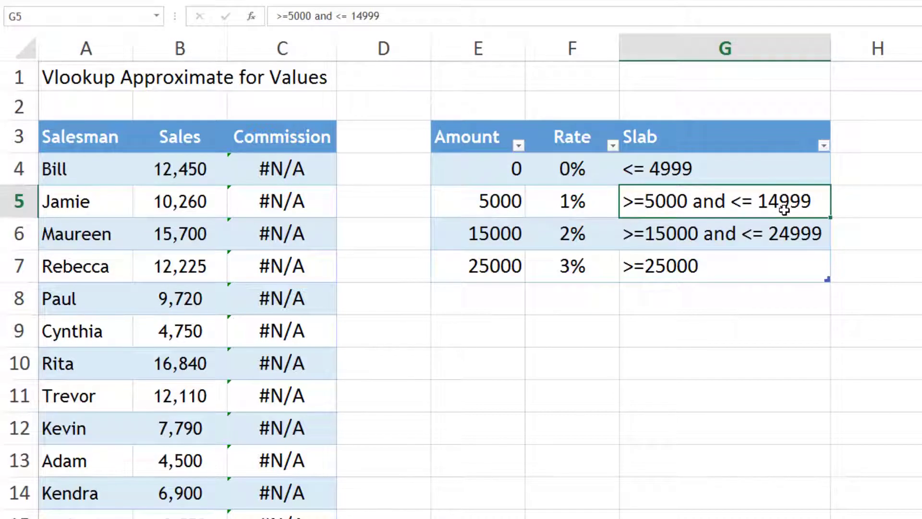
pyautogui.click(486, 205)
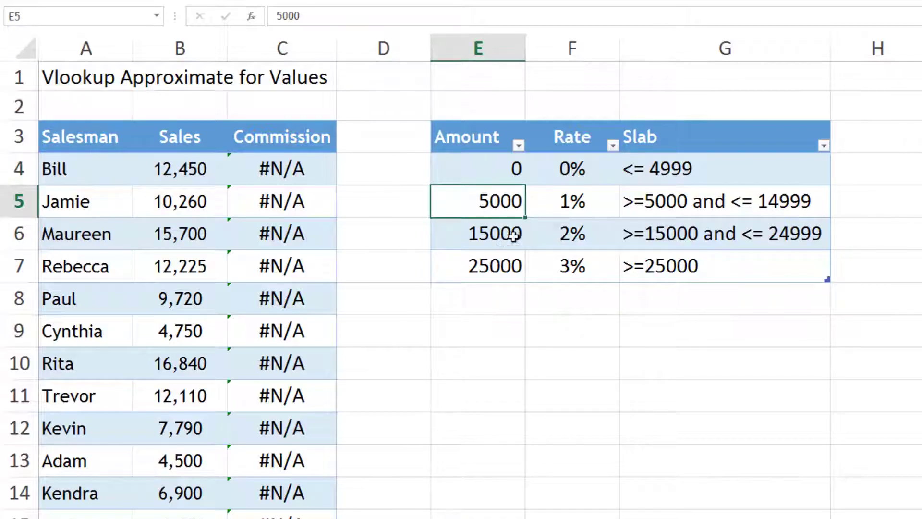
pyautogui.click(699, 232)
pyautogui.click(502, 235)
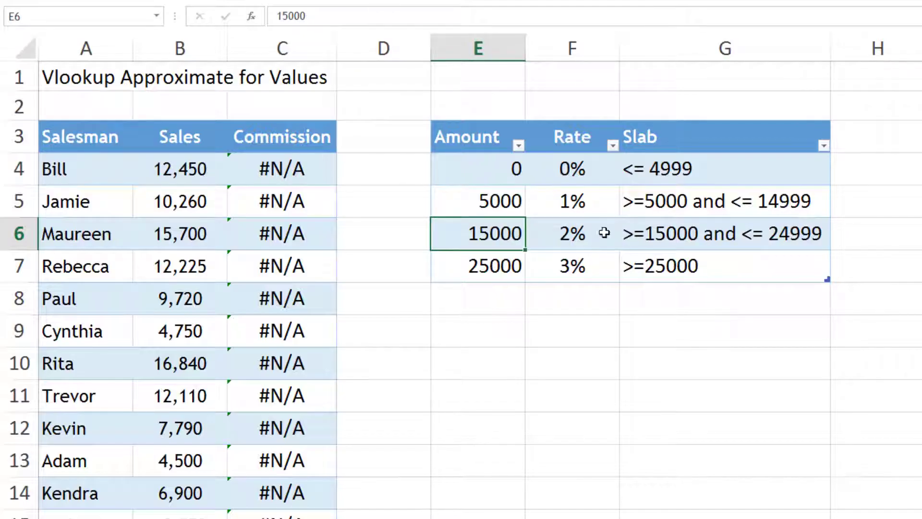
pyautogui.click(573, 233)
pyautogui.moveTo(508, 180); pyautogui.dragTo(509, 267)
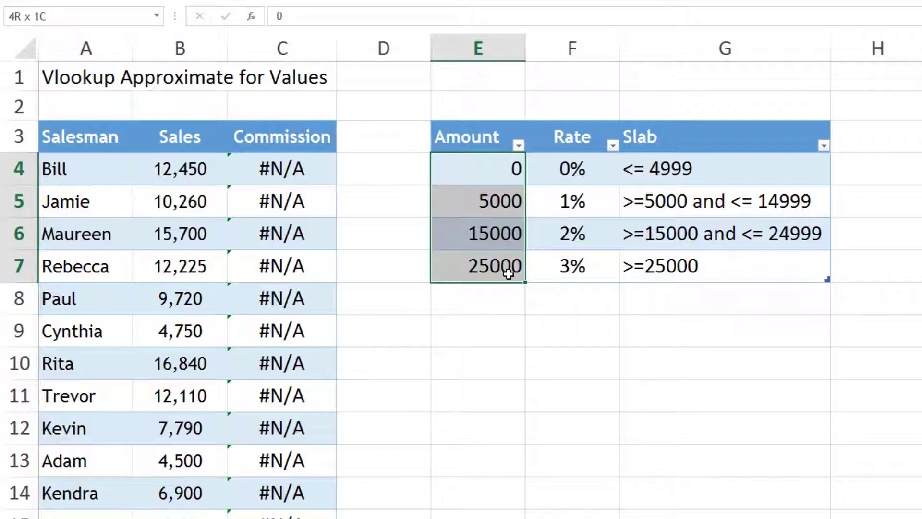
pyautogui.moveTo(509, 274); pyautogui.dragTo(508, 274)
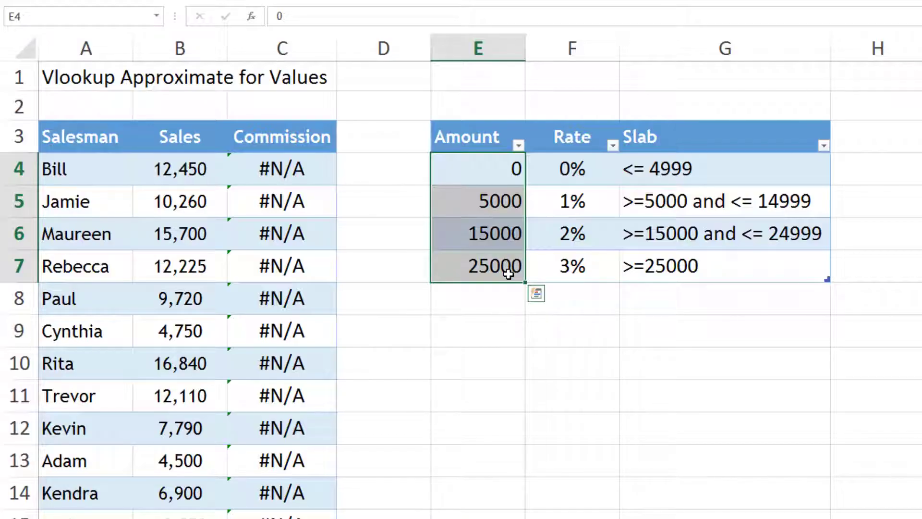
# Change the range lookup argument of the C4 formula to 1 for an approximate match
pyautogui.doubleClick(284, 169)
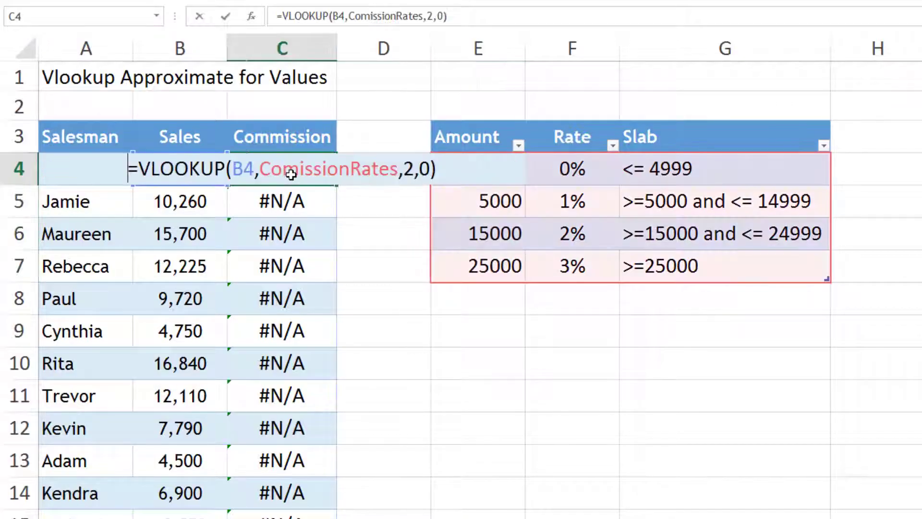
pyautogui.doubleClick(422, 168)
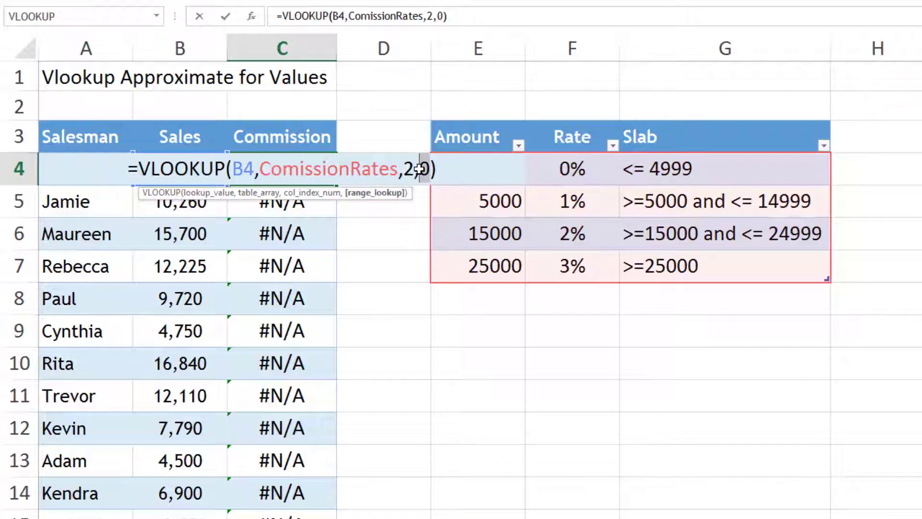
pyautogui.write('1')
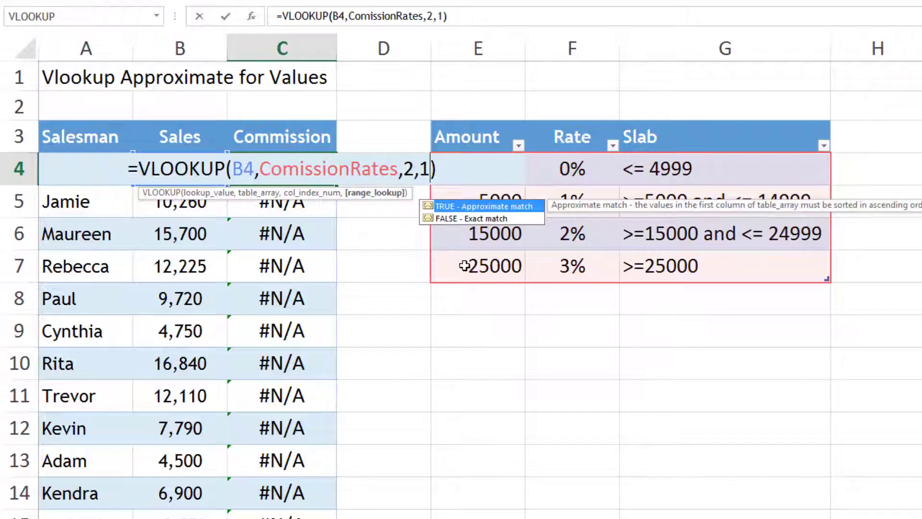
pyautogui.press('Return')
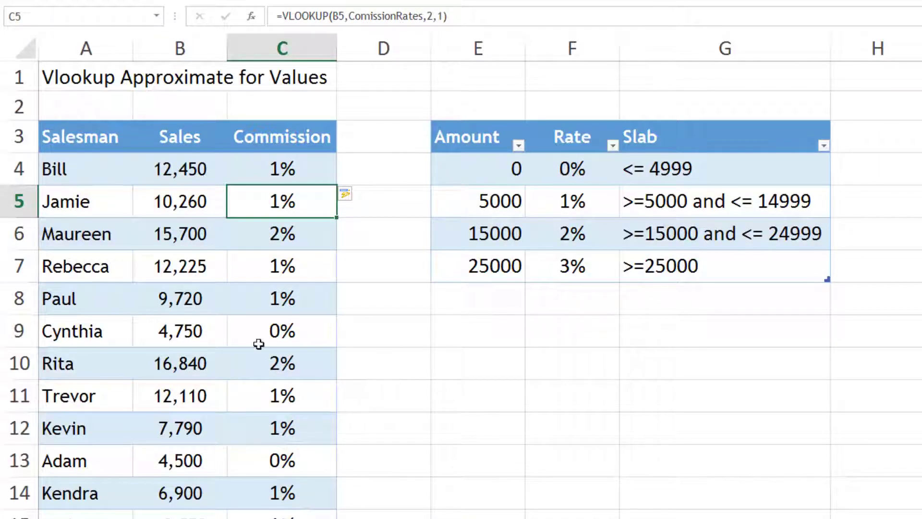
# Check the commissions for the sales in B4 and B6 against their slabs and rates, and review the Commission column
pyautogui.click(170, 174)
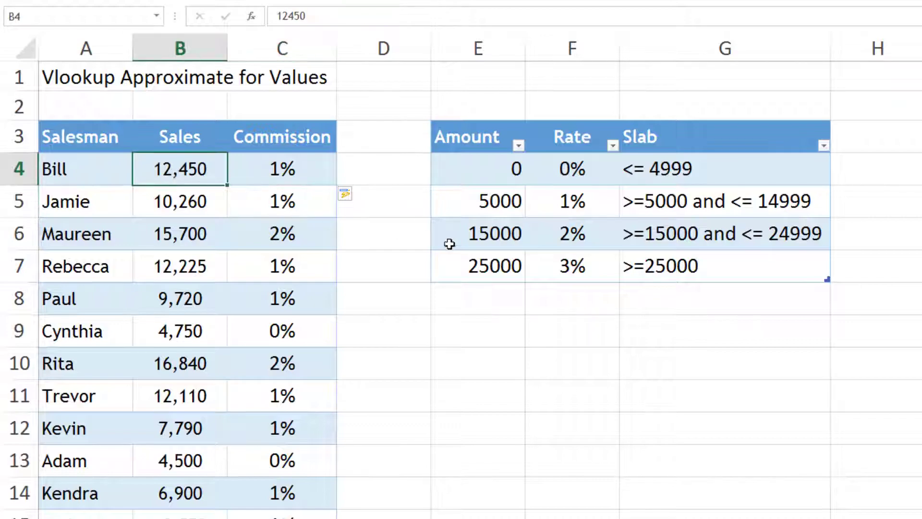
pyautogui.click(699, 201)
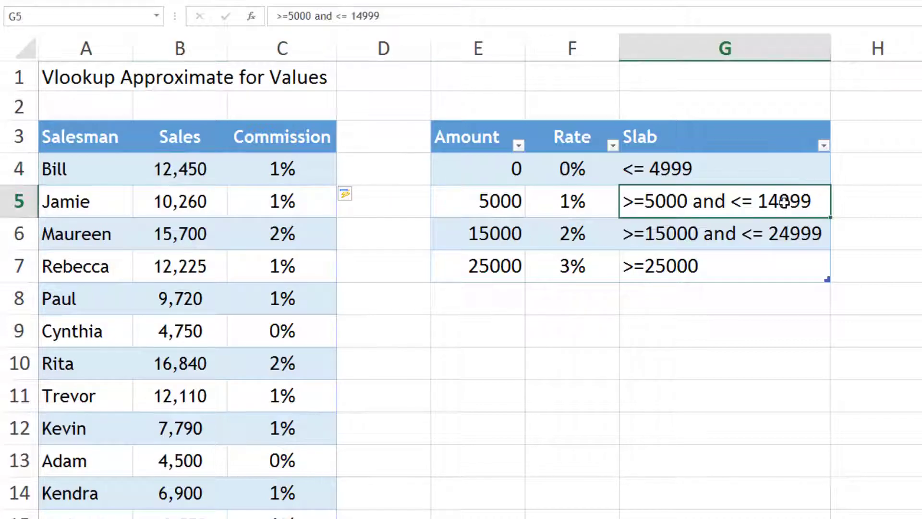
pyautogui.click(579, 201)
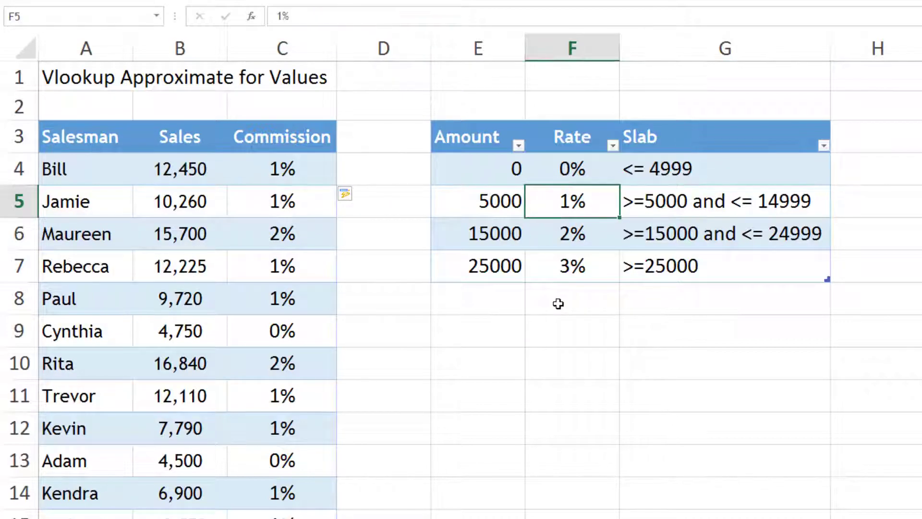
pyautogui.click(178, 237)
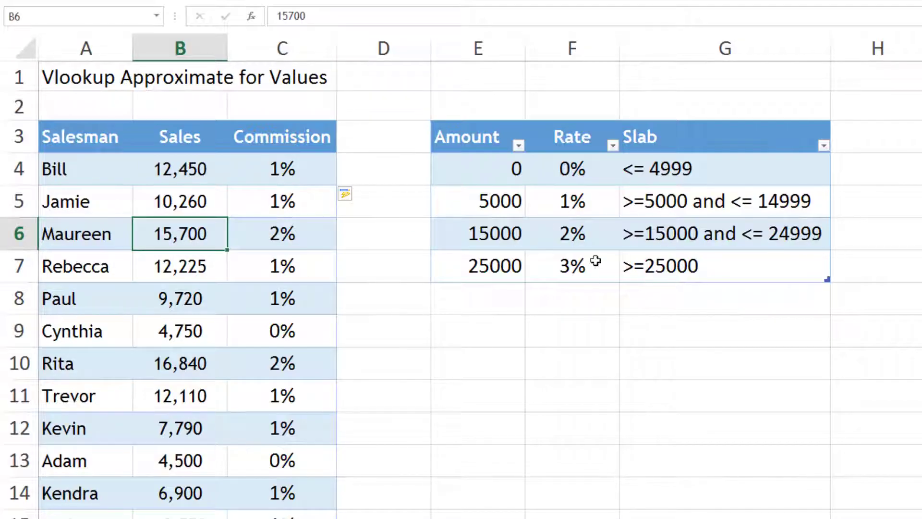
pyautogui.click(577, 235)
pyautogui.click(280, 232)
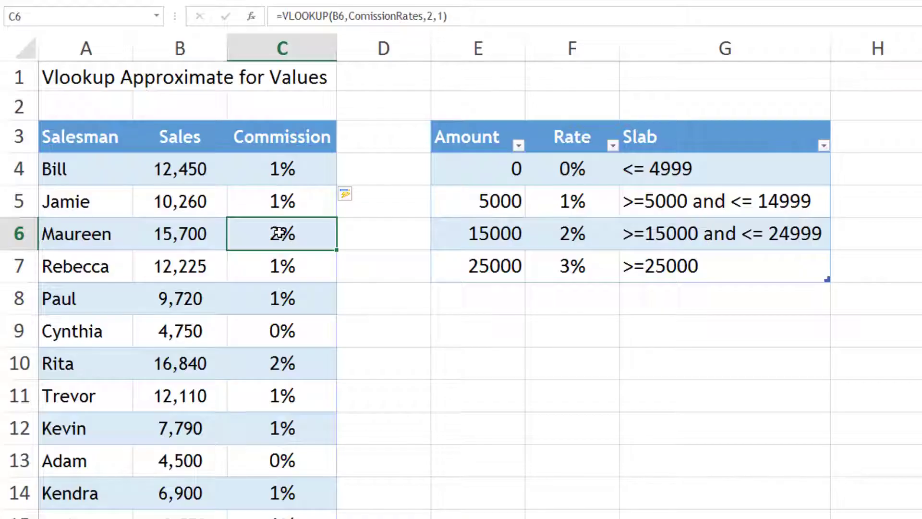
pyautogui.moveTo(260, 166); pyautogui.dragTo(262, 516)
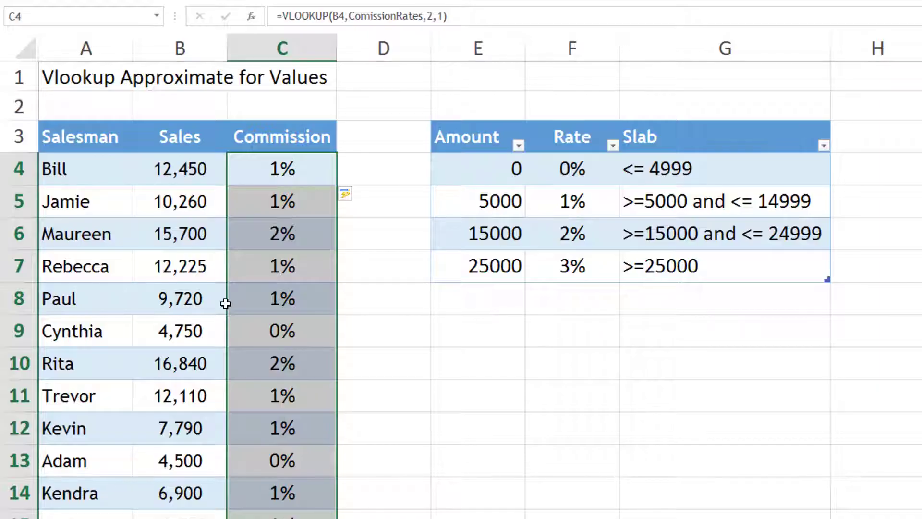
# Examine how the sales value in B4 falls between the 5000 and 15000 amounts and their rates
pyautogui.click(177, 167)
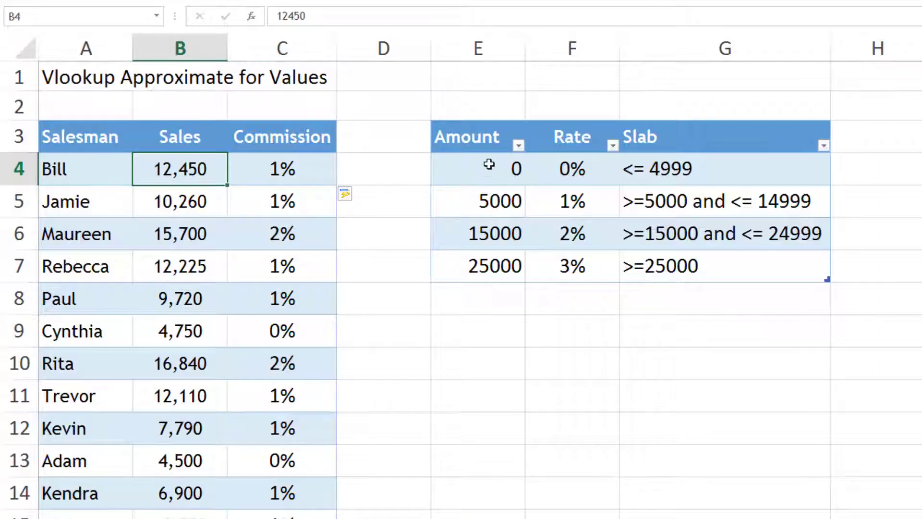
pyautogui.moveTo(488, 163); pyautogui.dragTo(492, 254)
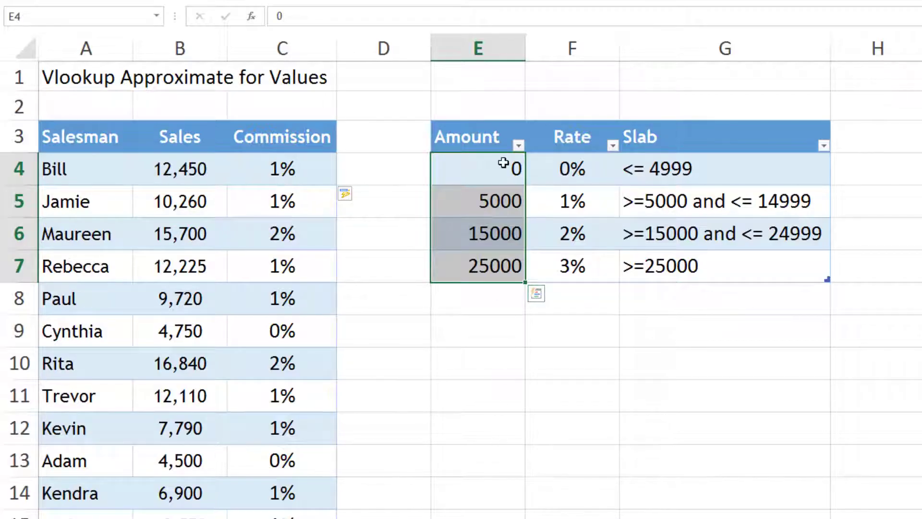
pyautogui.click(492, 234)
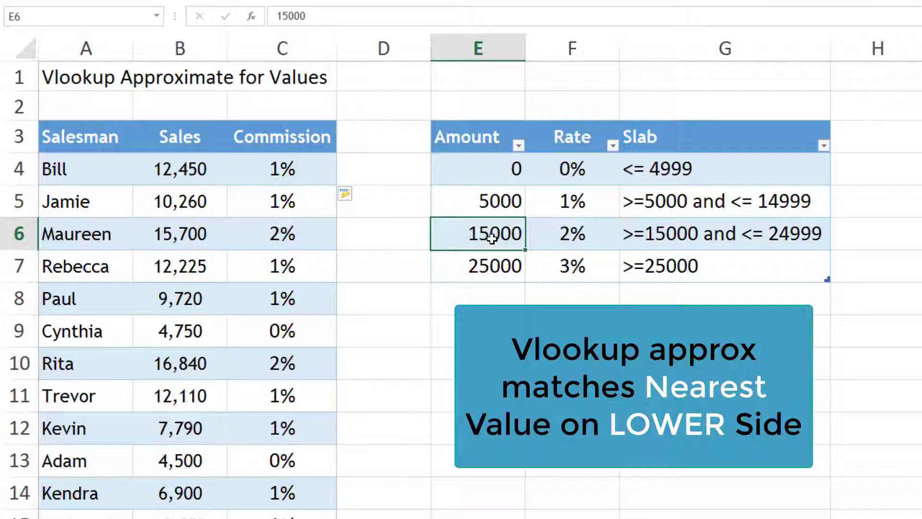
pyautogui.click(547, 232)
pyautogui.click(503, 202)
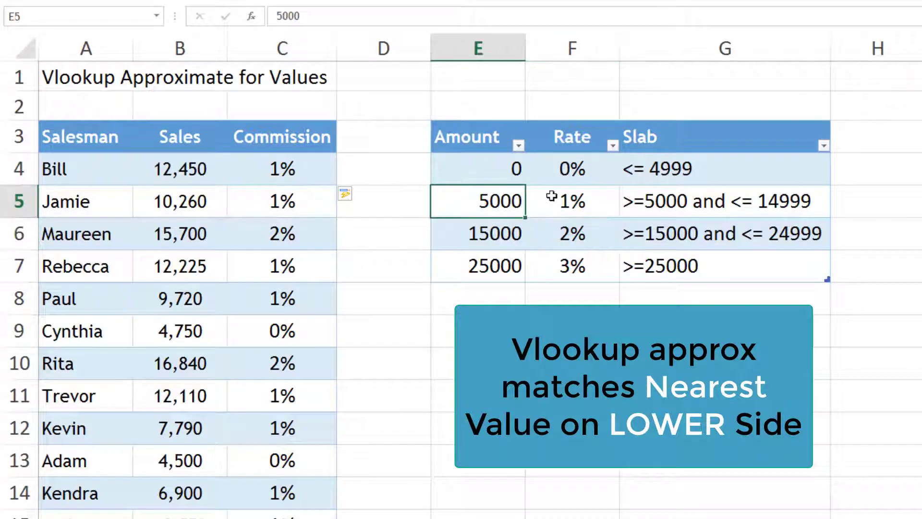
pyautogui.click(552, 201)
pyautogui.click(502, 200)
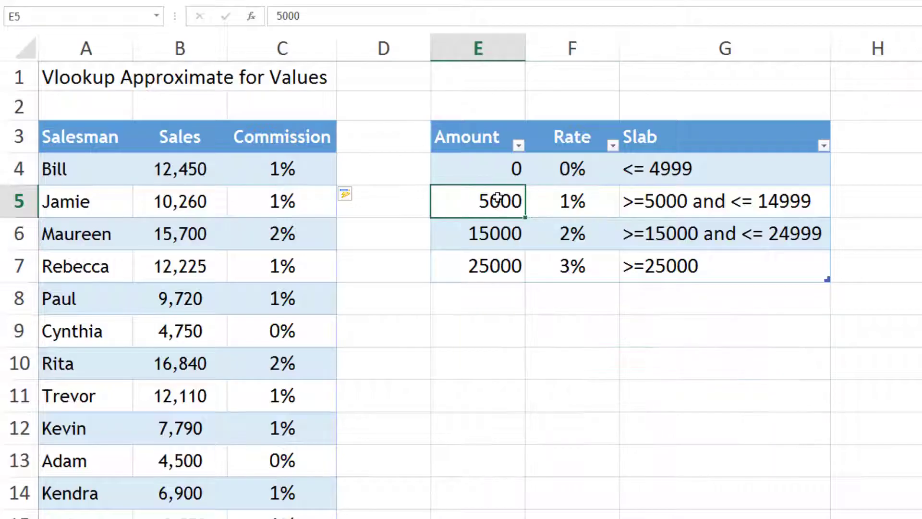
# Examine how the Amount column of the rate table lists the lower point of each range in the Slab column
pyautogui.click(265, 279)
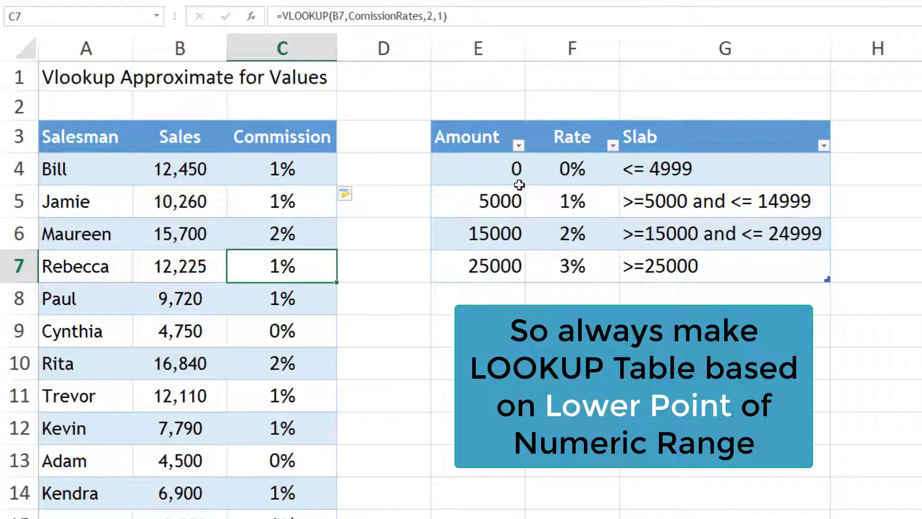
pyautogui.moveTo(489, 168); pyautogui.dragTo(679, 261)
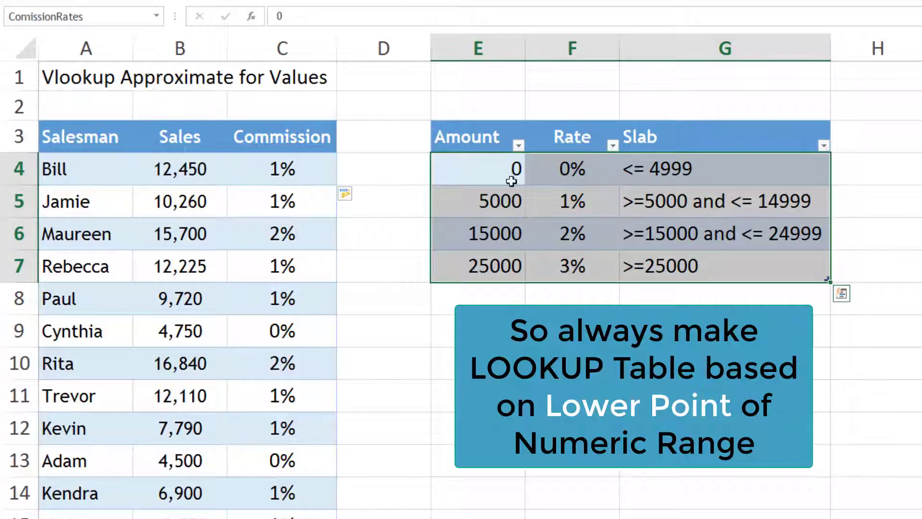
pyautogui.moveTo(689, 168); pyautogui.dragTo(690, 273)
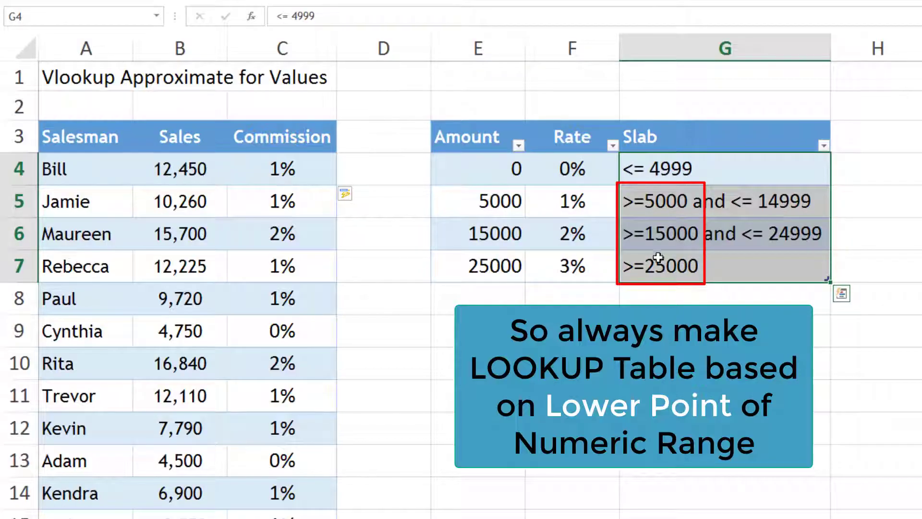
pyautogui.moveTo(509, 181); pyautogui.dragTo(505, 262)
pyautogui.click(293, 166)
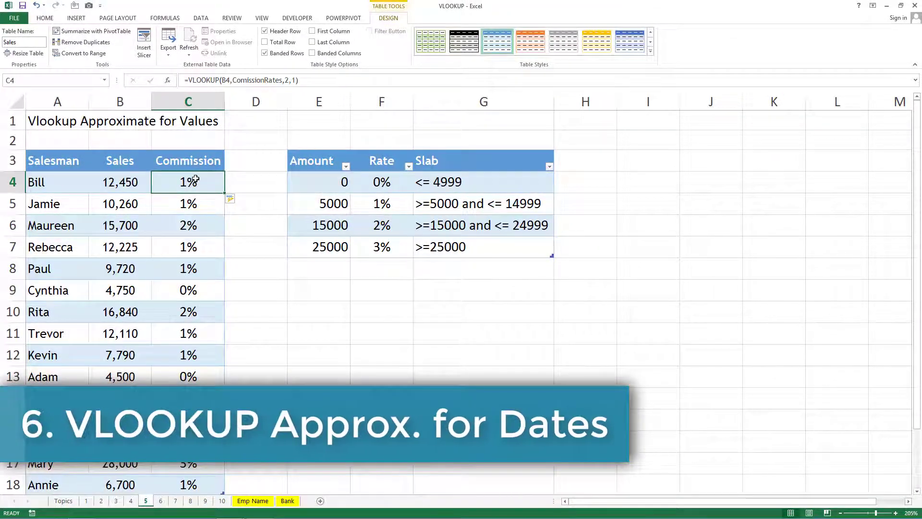
# Open sheet 6 on approximate lookups for dates and review its Guest_ID, Booking_Date and Discount_Rate columns
pyautogui.click(162, 501)
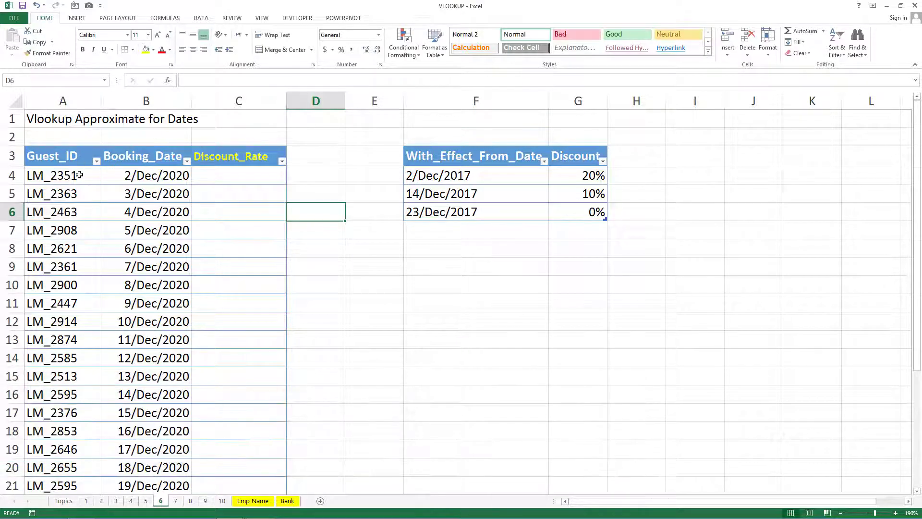
pyautogui.moveTo(79, 175); pyautogui.dragTo(67, 435)
pyautogui.moveTo(174, 177); pyautogui.dragTo(157, 441)
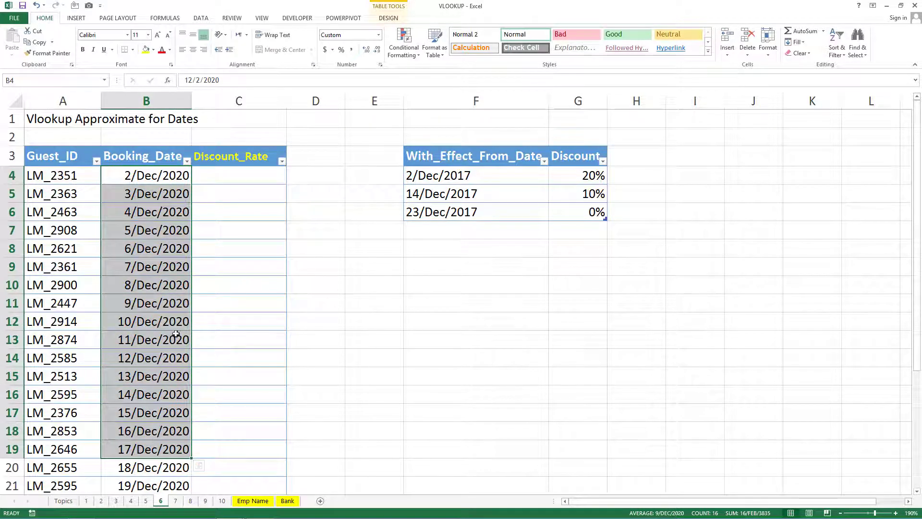
pyautogui.click(234, 177)
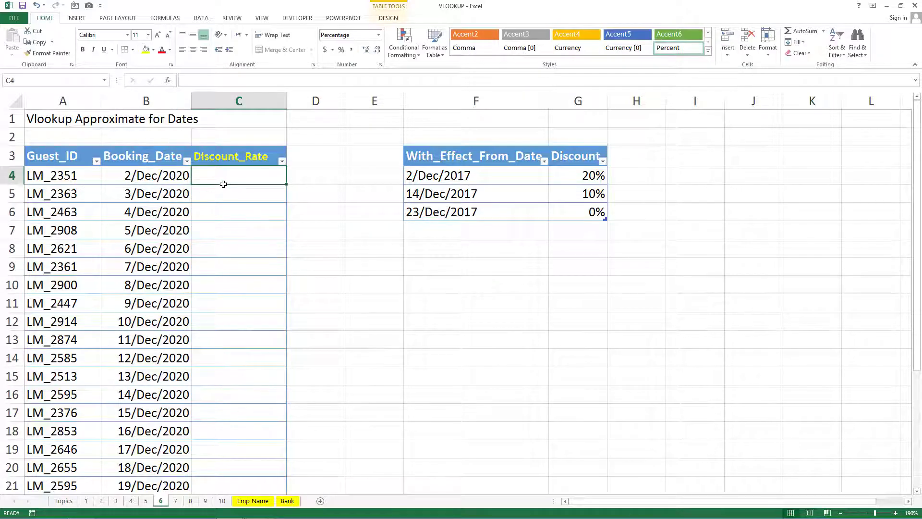
pyautogui.moveTo(187, 184); pyautogui.dragTo(143, 392)
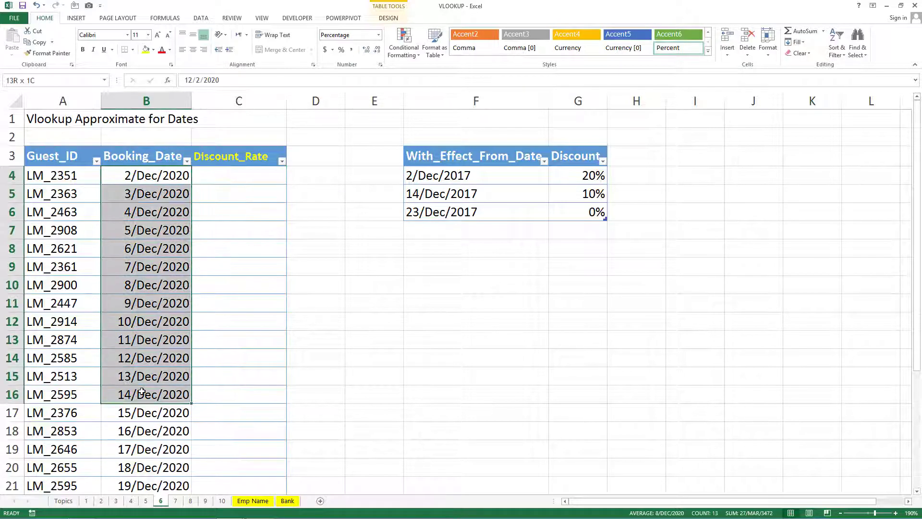
# Review the discount table row by row, matching each effective date with its discount percentage
pyautogui.moveTo(473, 175); pyautogui.dragTo(569, 212)
pyautogui.moveTo(490, 153); pyautogui.dragTo(567, 215)
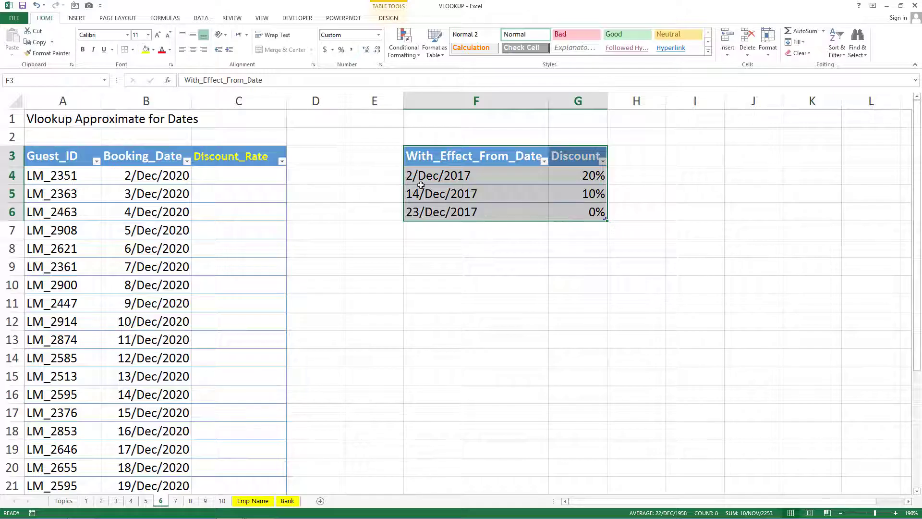
pyautogui.click(406, 177)
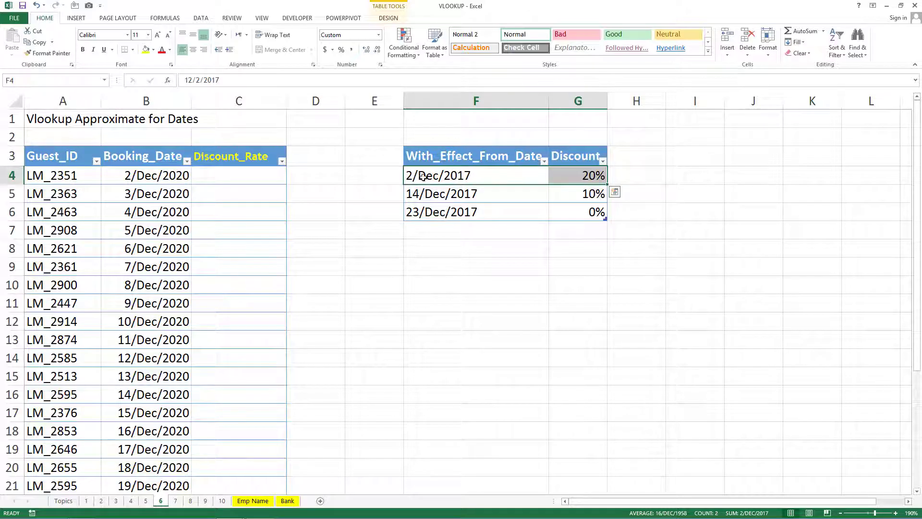
pyautogui.click(590, 176)
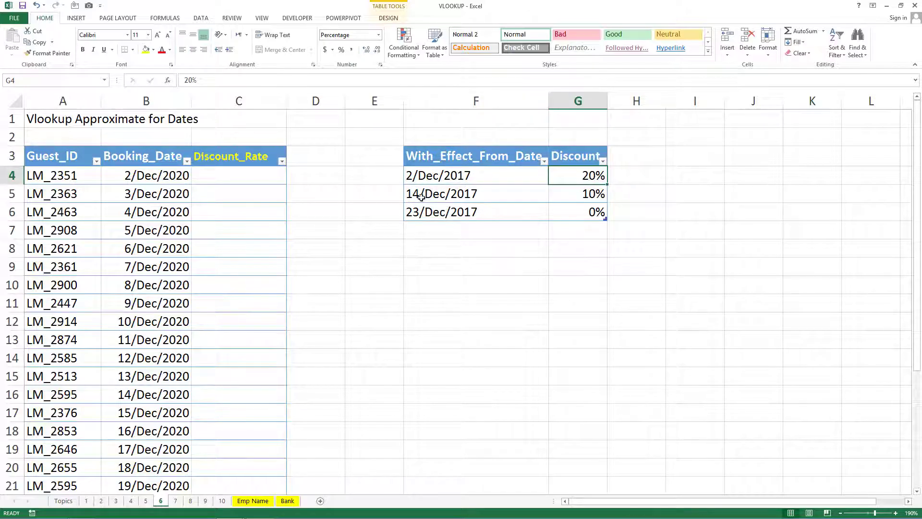
pyautogui.moveTo(414, 194); pyautogui.dragTo(550, 189)
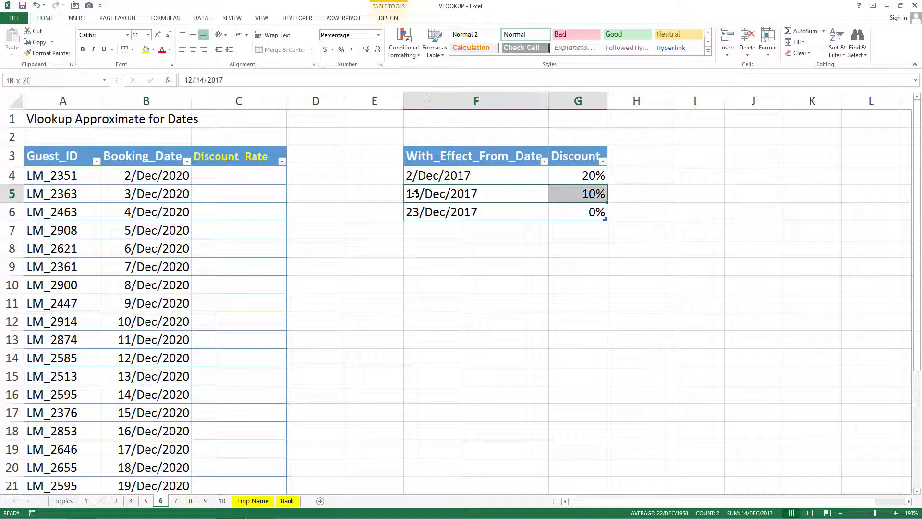
pyautogui.click(582, 194)
pyautogui.moveTo(443, 216); pyautogui.dragTo(557, 212)
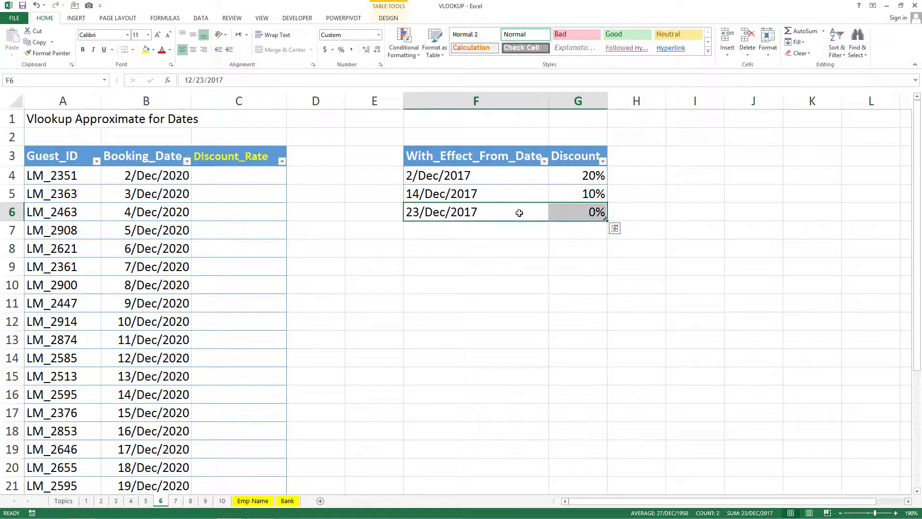
pyautogui.click(576, 212)
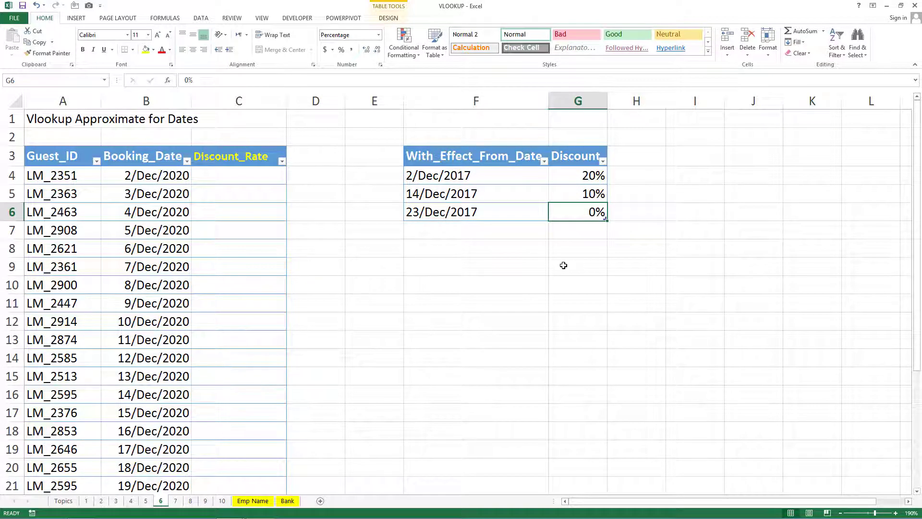
# Examine the three starting dates in the With_Effect_From_Date column, from the earliest to the latest
pyautogui.click(459, 177)
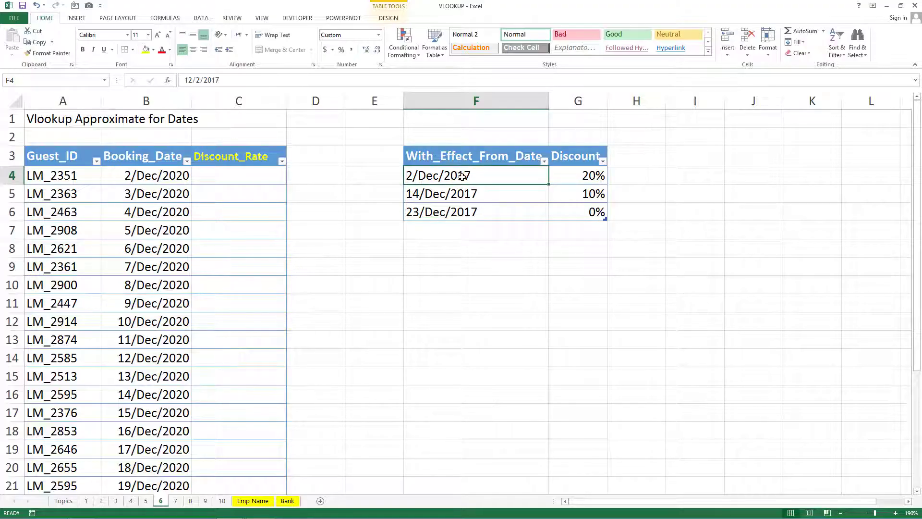
pyautogui.moveTo(461, 177); pyautogui.dragTo(563, 215)
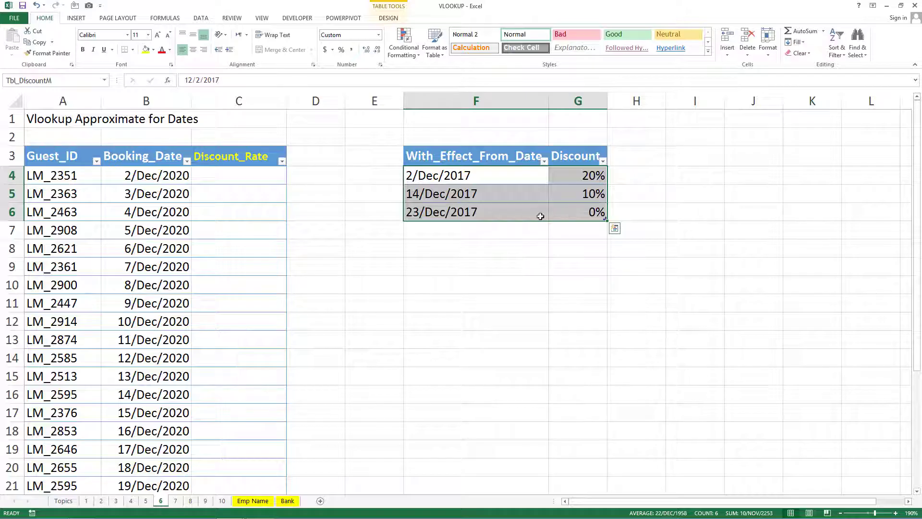
pyautogui.click(443, 175)
pyautogui.click(453, 197)
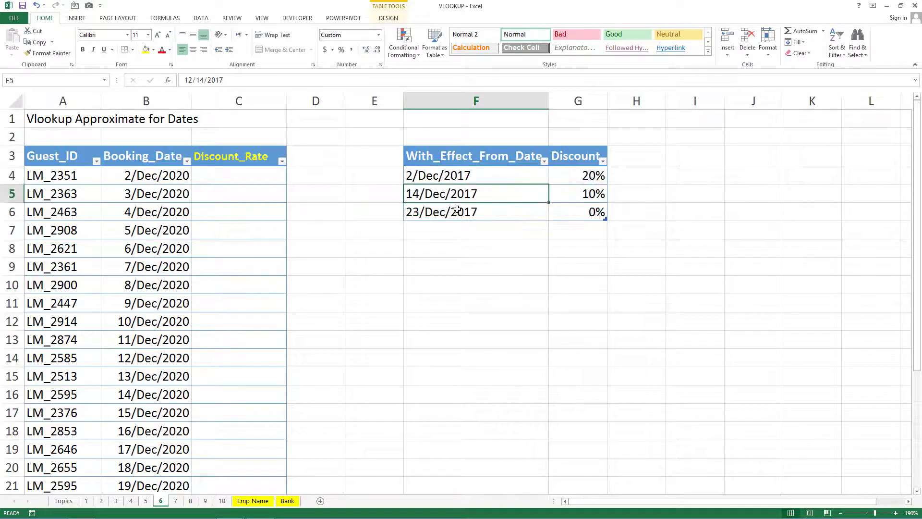
pyautogui.click(463, 215)
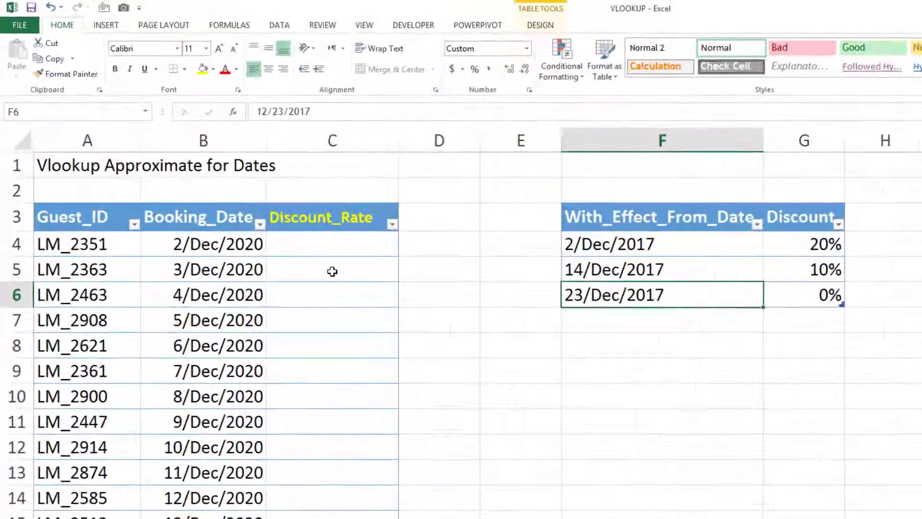
# Check the table name of the discount table that starts at F3
pyautogui.click(239, 179)
pyautogui.click(696, 248)
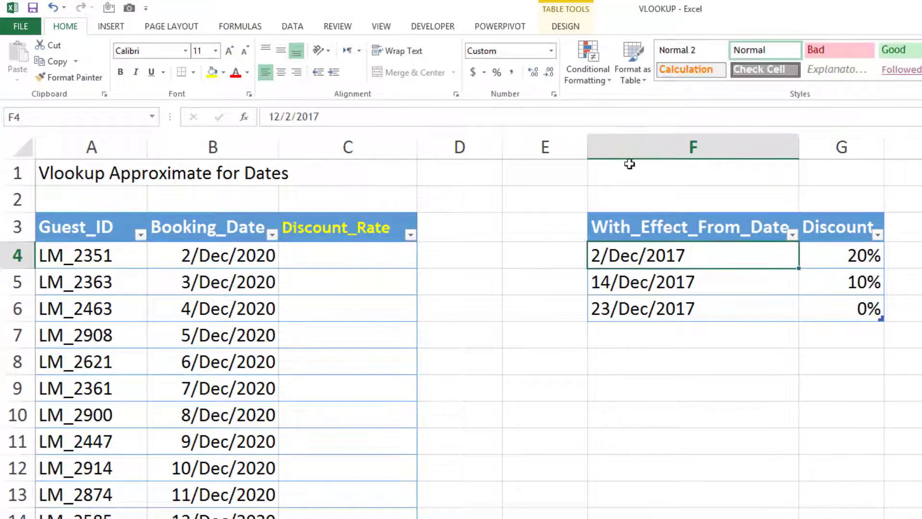
pyautogui.click(564, 26)
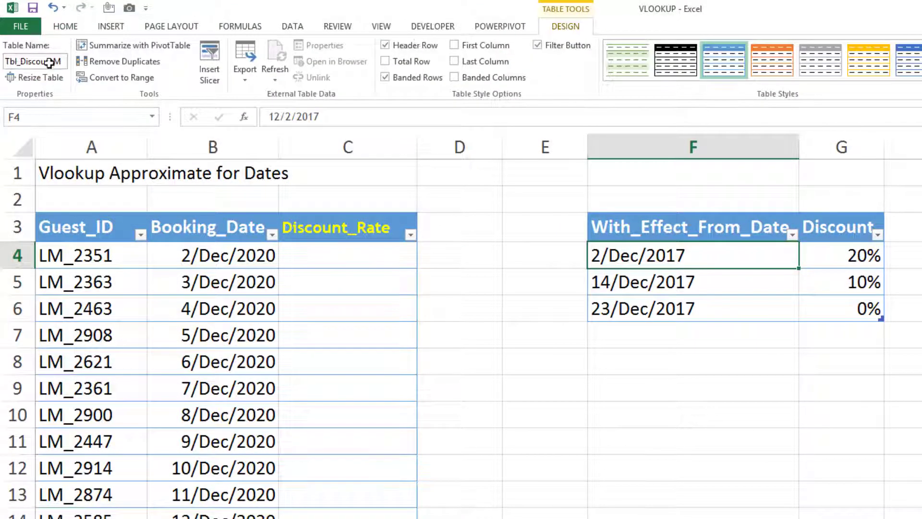
# Enter =VLOOKUP(B4,Tbl_DiscountM,2,1) in C4 to fill the Discount_Rate column with approximate matches
pyautogui.click(309, 255)
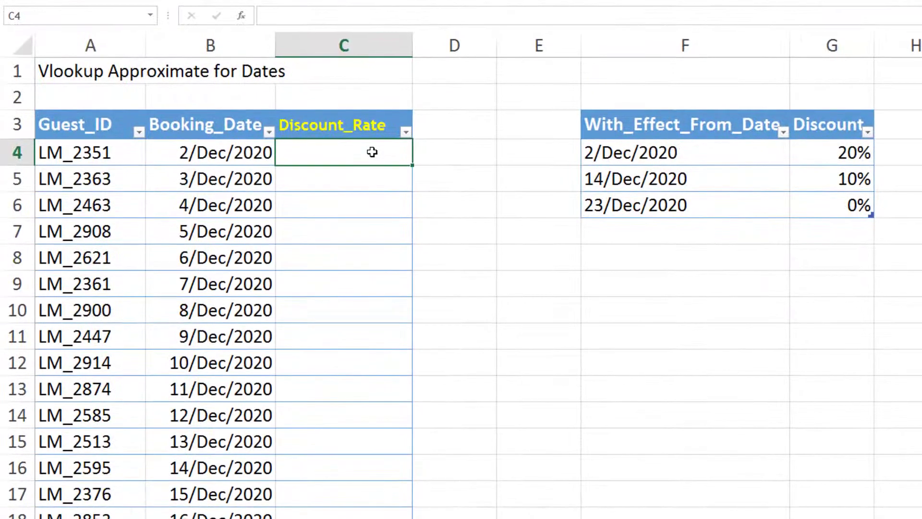
pyautogui.write('=vl')
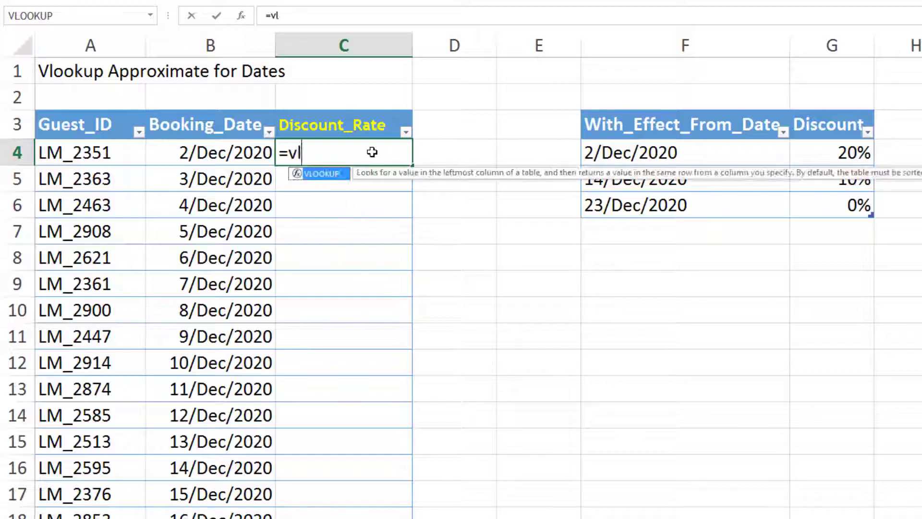
pyautogui.press('Tab')
pyautogui.click(240, 159)
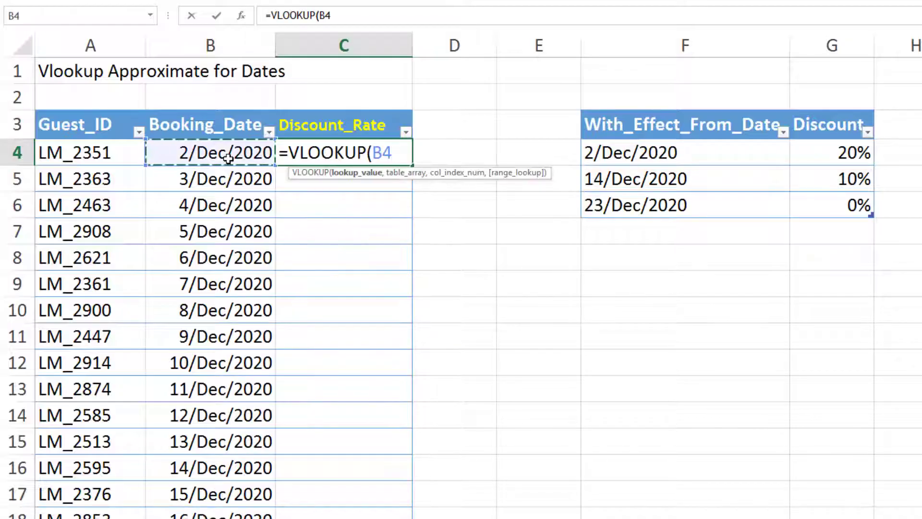
pyautogui.write(',tbl')
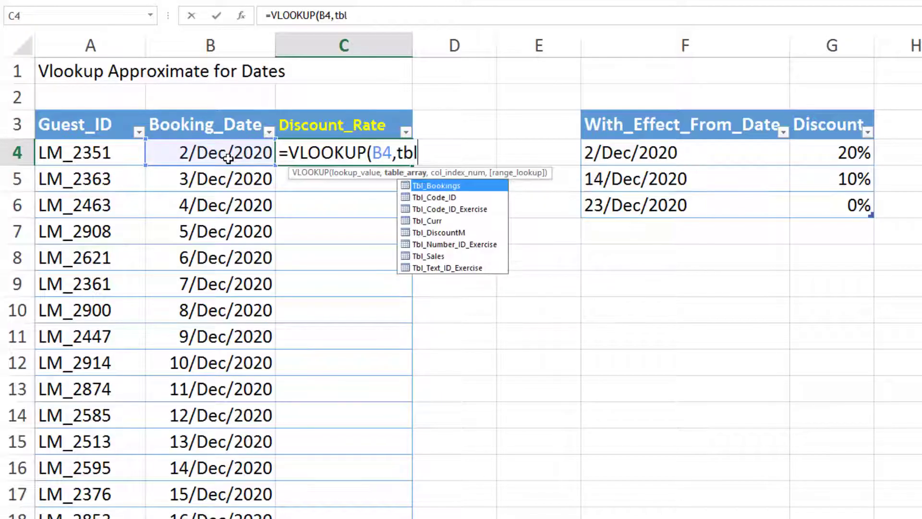
pyautogui.write('_di')
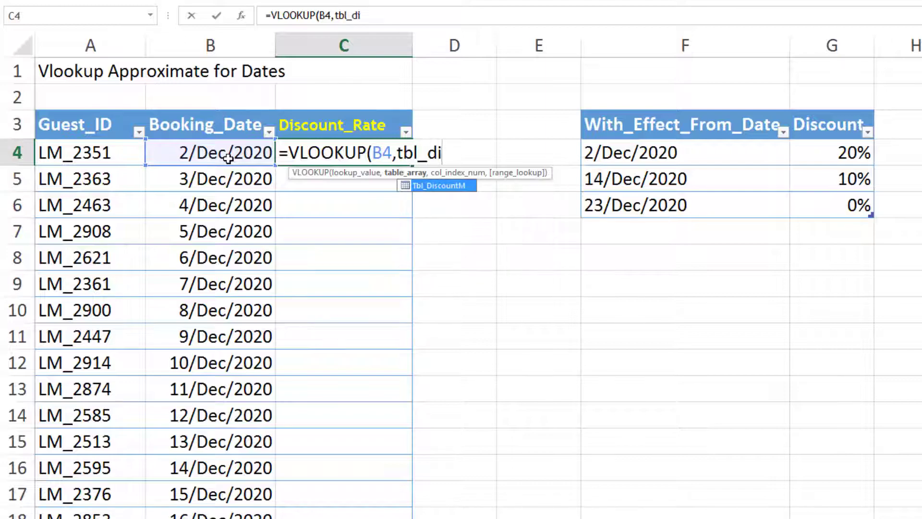
pyautogui.press('Tab')
pyautogui.write(',2,')
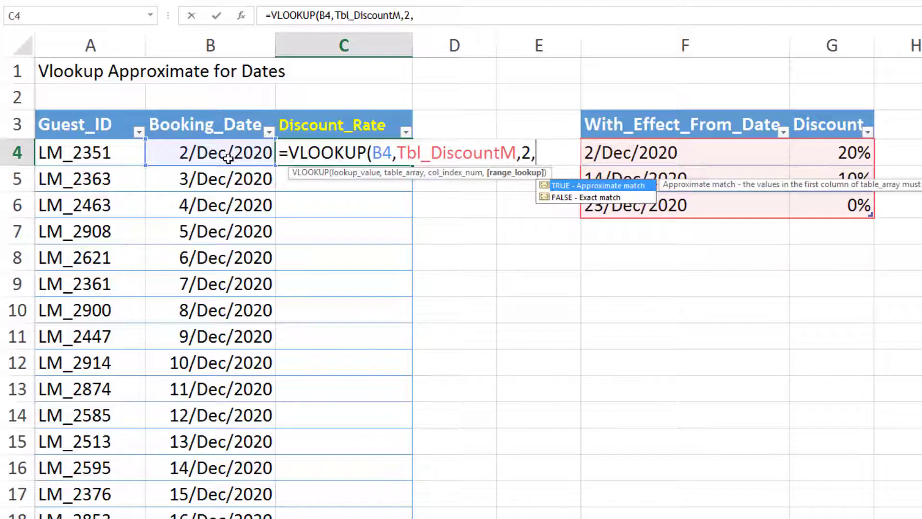
pyautogui.write('1)')
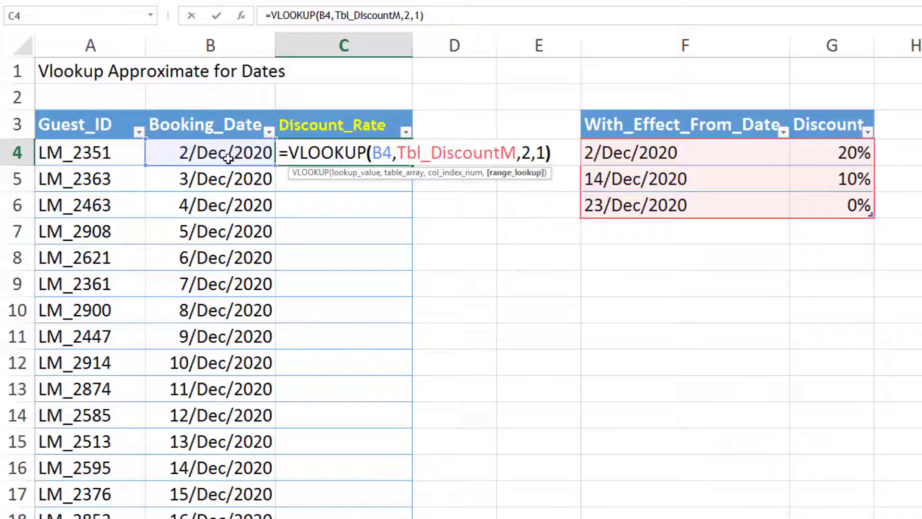
pyautogui.press('Return')
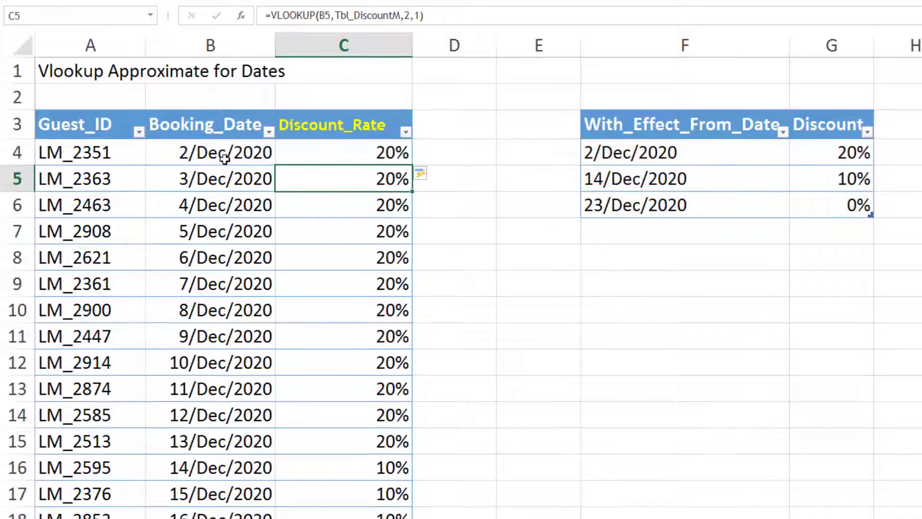
# Check the discount rates for the bookings of 2, 3 and 13 December against the effective dates, and review the whole Discount_Rate column
pyautogui.click(224, 158)
pyautogui.click(683, 154)
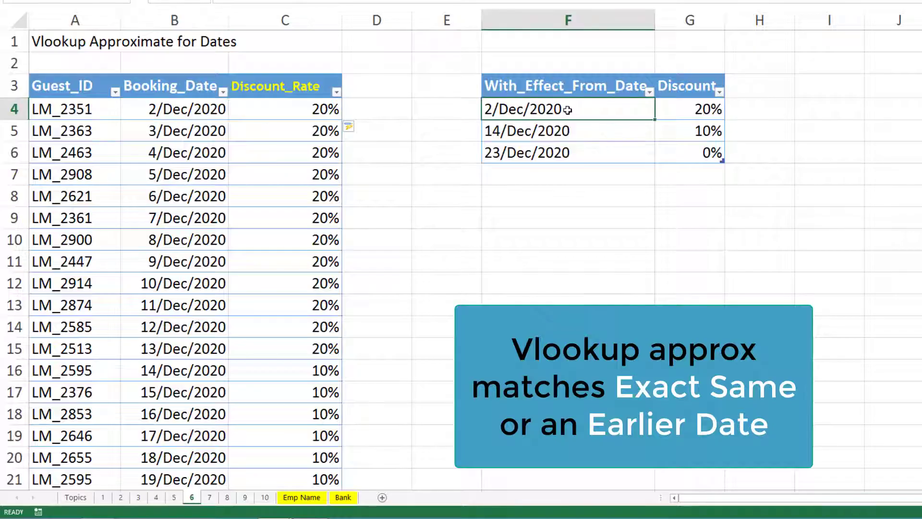
pyautogui.click(192, 133)
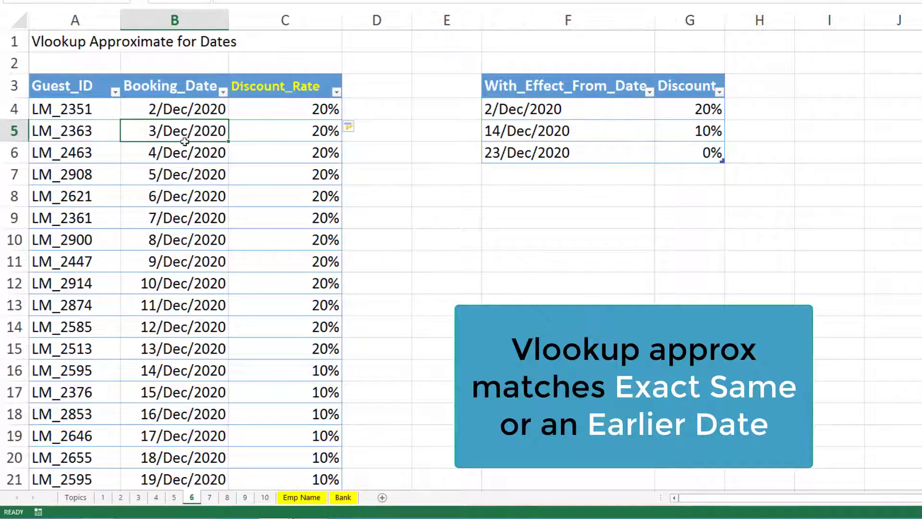
pyautogui.click(519, 113)
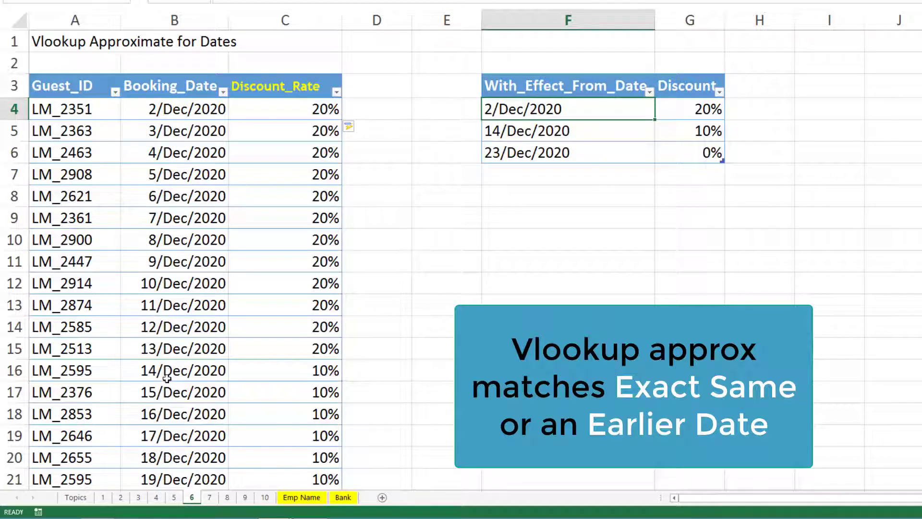
pyautogui.click(163, 353)
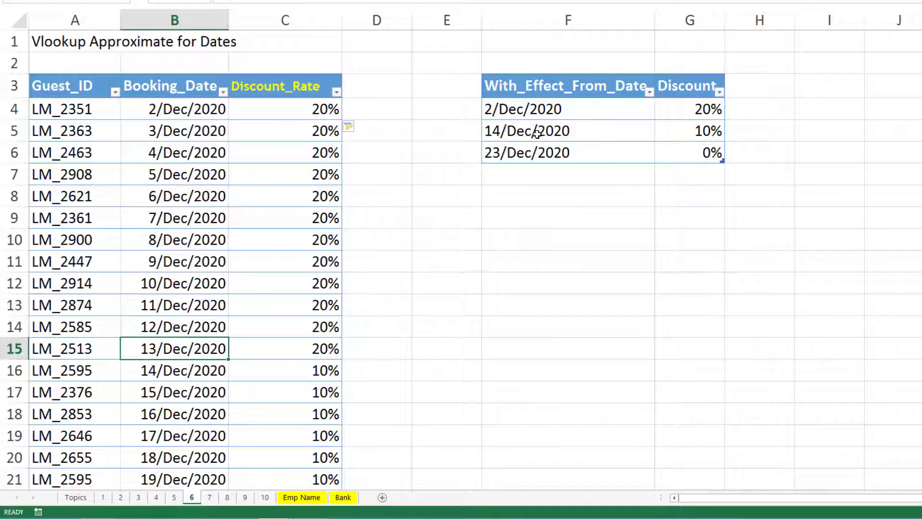
pyautogui.click(529, 108)
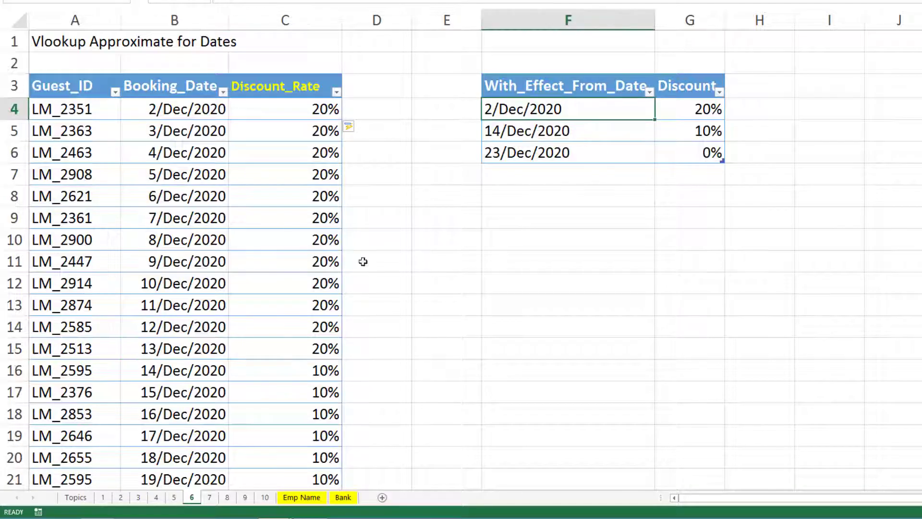
pyautogui.click(307, 350)
pyautogui.scroll(-6, 288, 336)
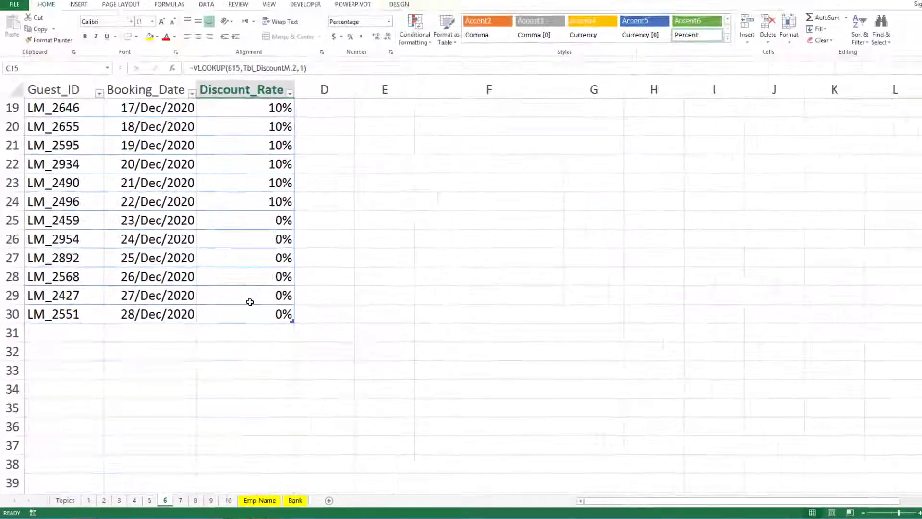
pyautogui.scroll(6, 214, 392)
# Open sheet 7 and check the name of the green Code_ID lookup table that starts at A9
pyautogui.click(174, 500)
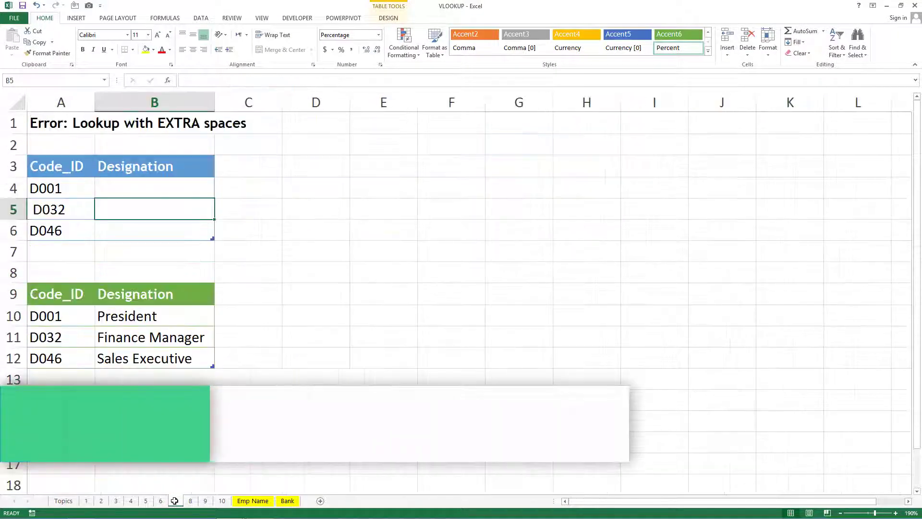
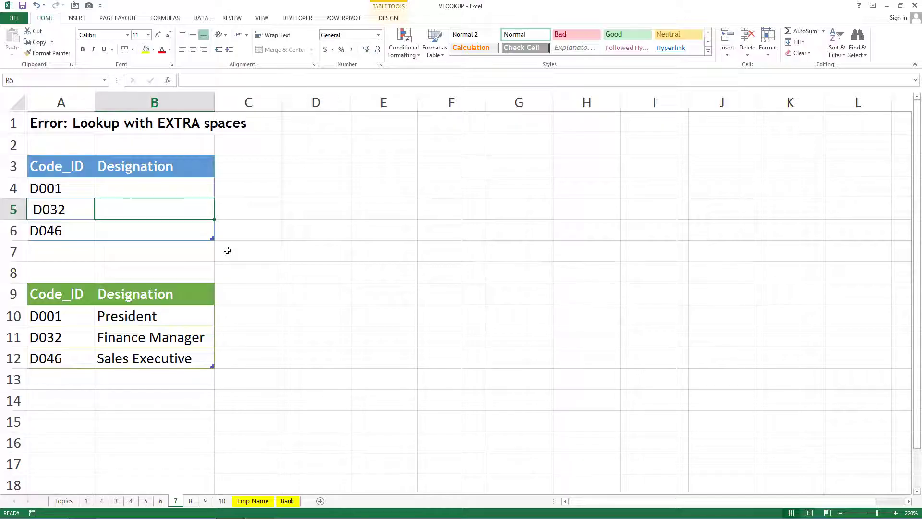
pyautogui.scroll(2, 248, 263)
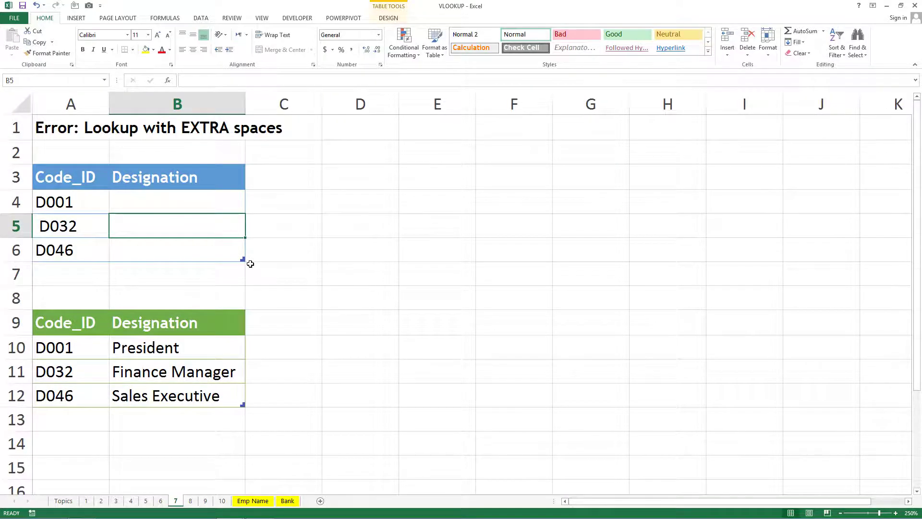
pyautogui.click(68, 323)
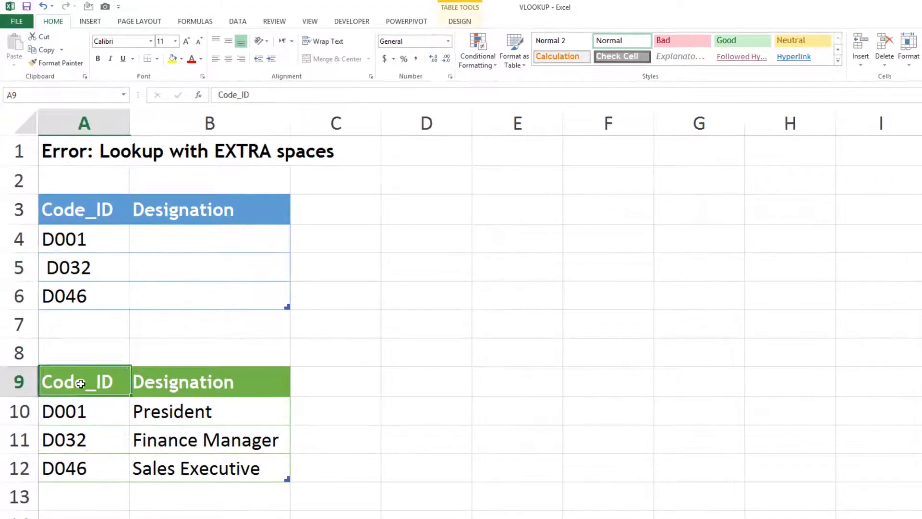
pyautogui.moveTo(80, 383); pyautogui.dragTo(201, 461)
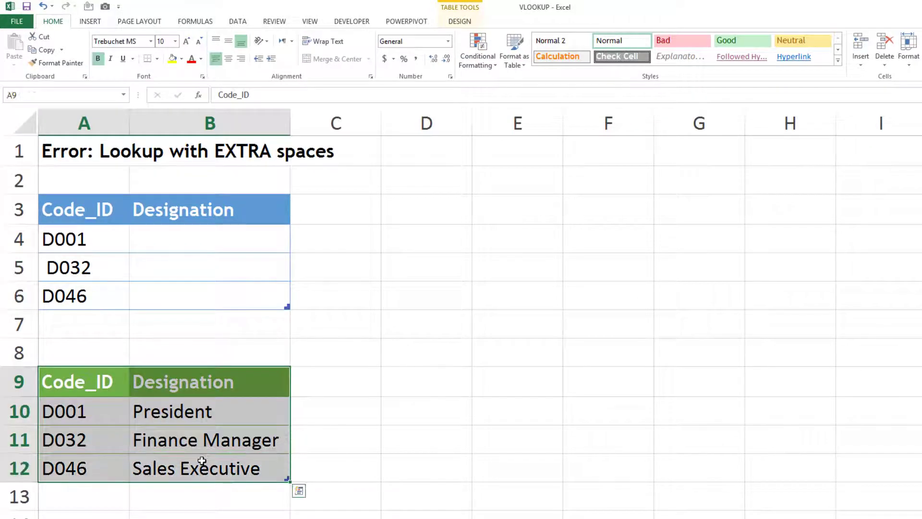
pyautogui.click(462, 23)
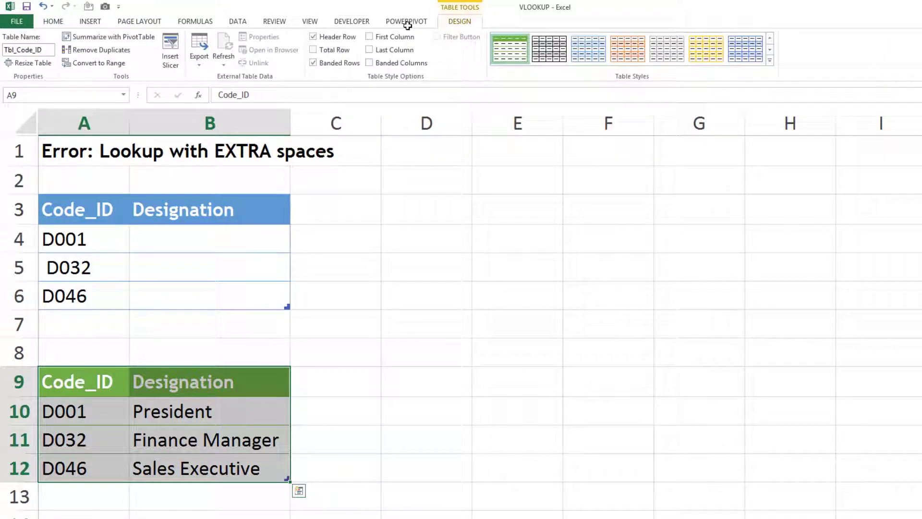
pyautogui.click(8, 50)
pyautogui.write('Tbl_')
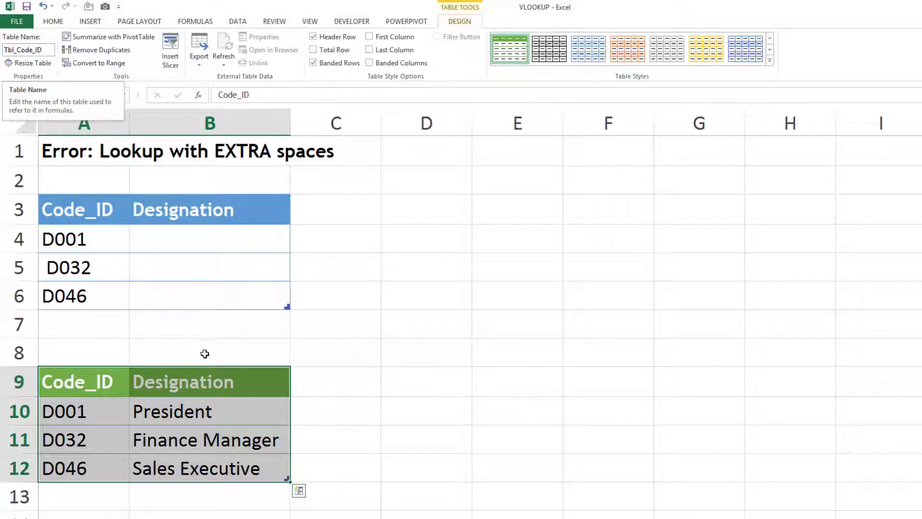
# Enter =VLOOKUP(A4,Tbl_Code_ID,2,0) in B4 to fill the Designation column with exact matches
pyautogui.moveTo(157, 237); pyautogui.dragTo(180, 300)
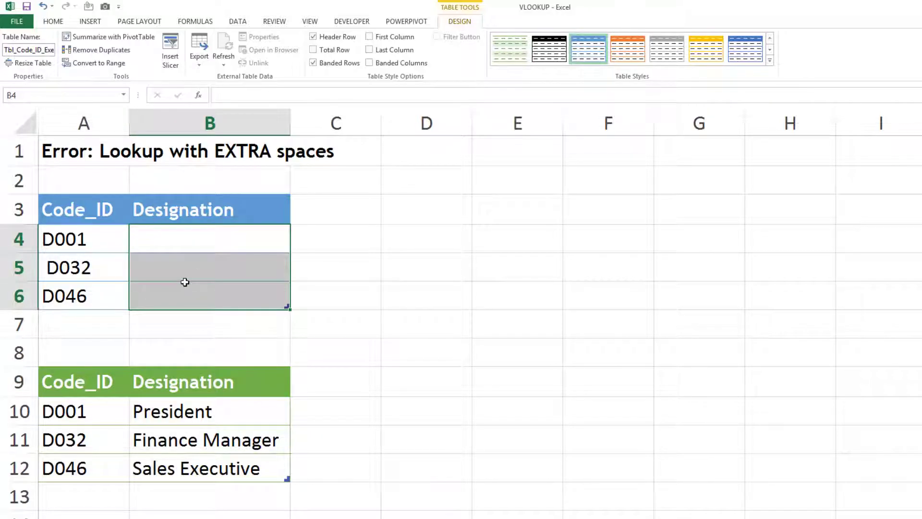
pyautogui.write('=vl')
pyautogui.press('Tab')
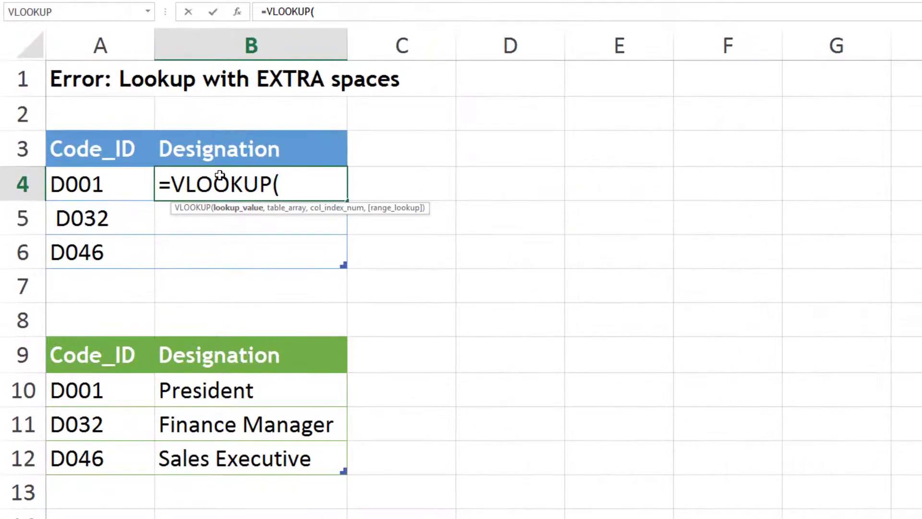
pyautogui.click(110, 175)
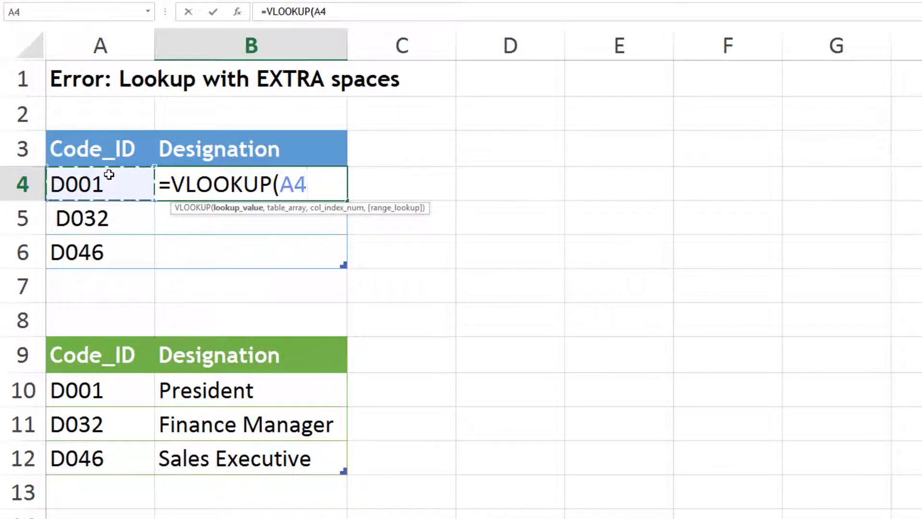
pyautogui.write(',tbl_')
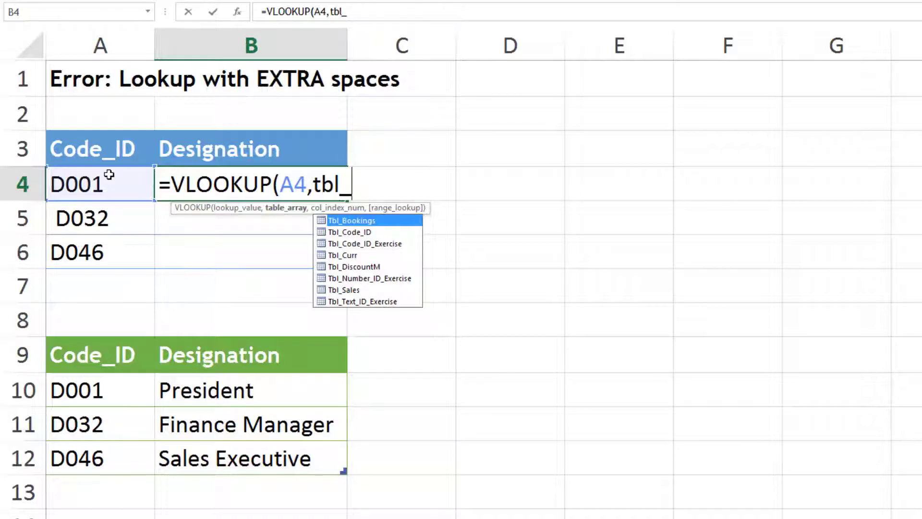
pyautogui.write('c')
pyautogui.press('Tab')
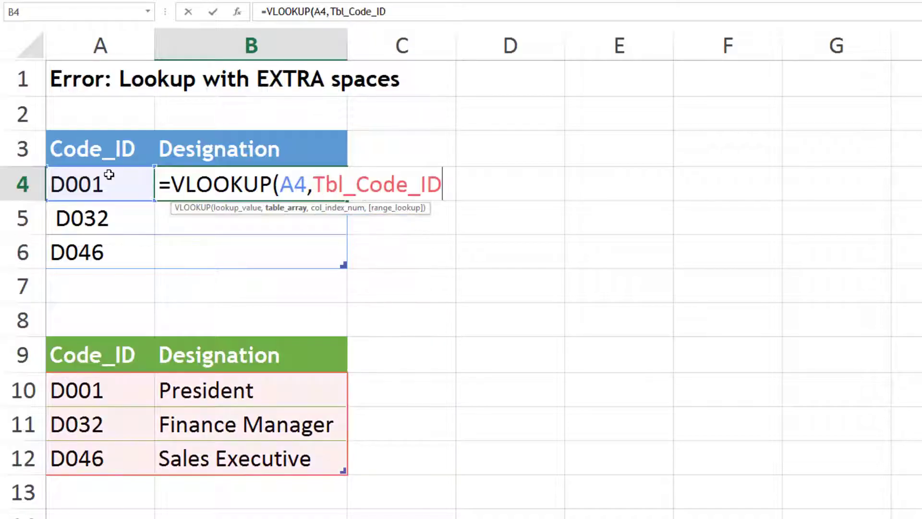
pyautogui.write(',')
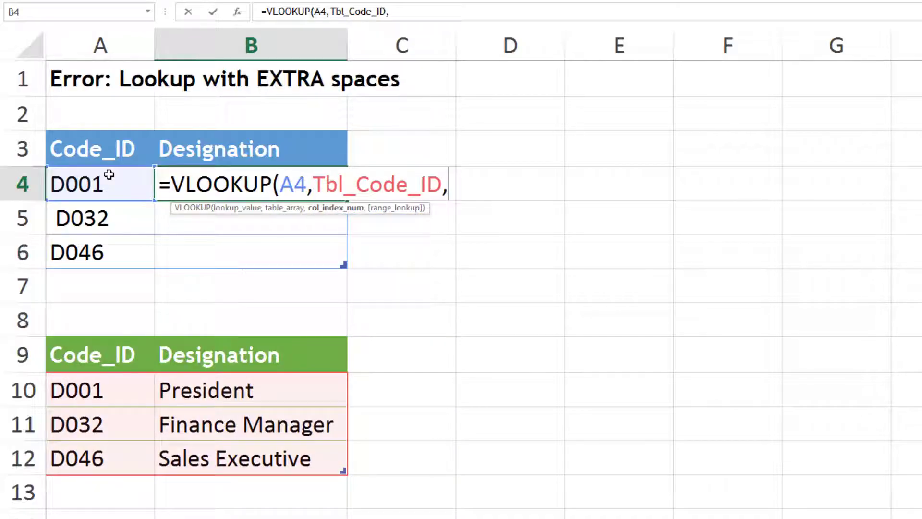
pyautogui.write('2,0')
pyautogui.press('Return')
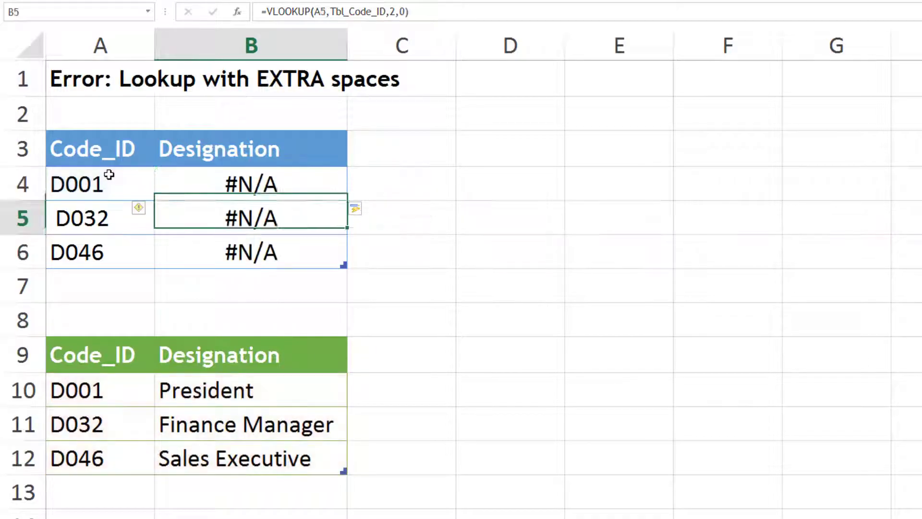
# Examine the Designation results and check the codes in A4:A6 for leading or trailing spaces against the codes in A10:A12
pyautogui.click(211, 174)
pyautogui.moveTo(232, 230); pyautogui.dragTo(237, 265)
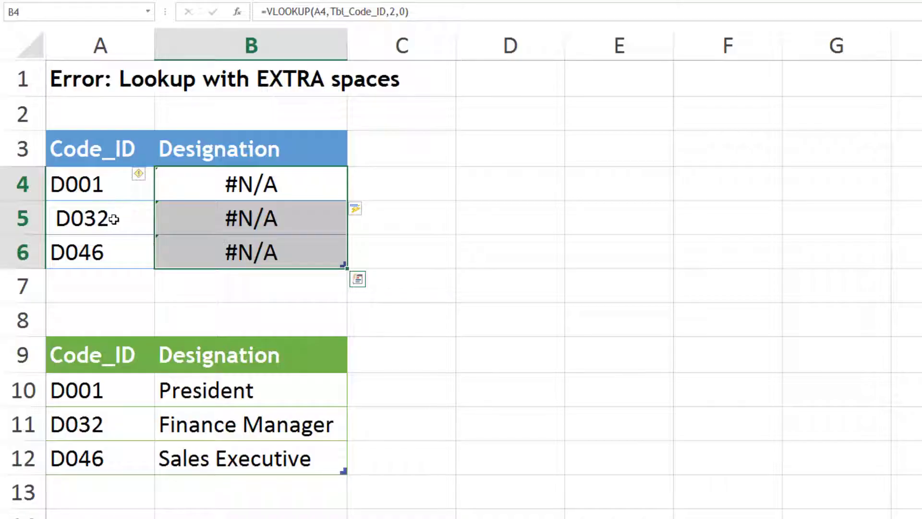
pyautogui.click(51, 219)
pyautogui.hotkey('shift', 'Right')
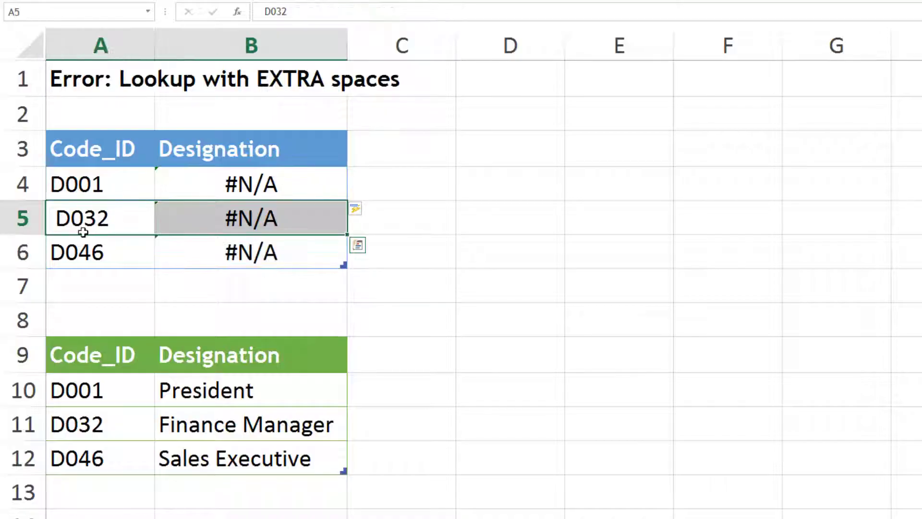
pyautogui.doubleClick(128, 180)
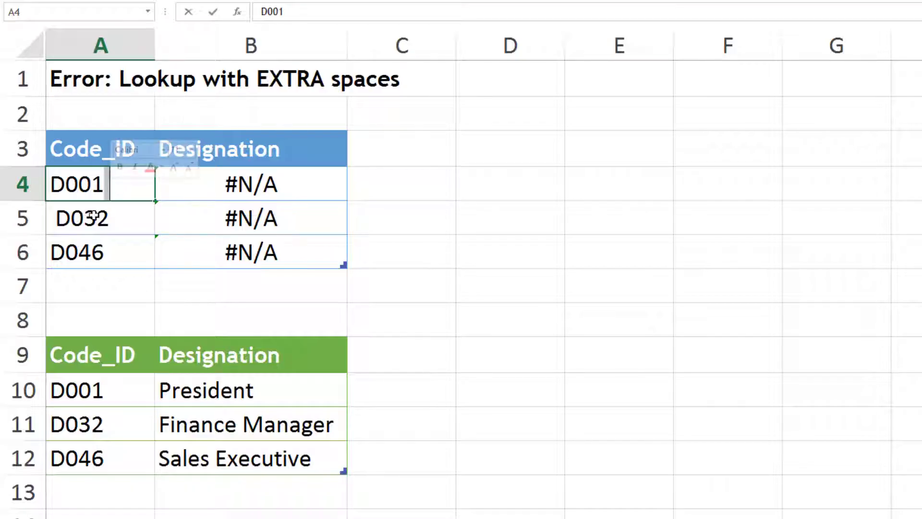
pyautogui.click(53, 219)
pyautogui.doubleClick(132, 252)
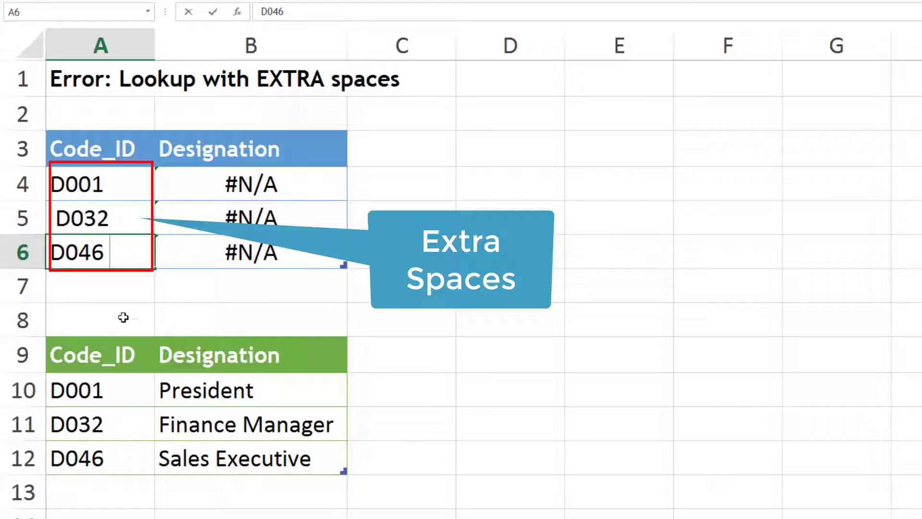
pyautogui.moveTo(103, 387); pyautogui.dragTo(114, 463)
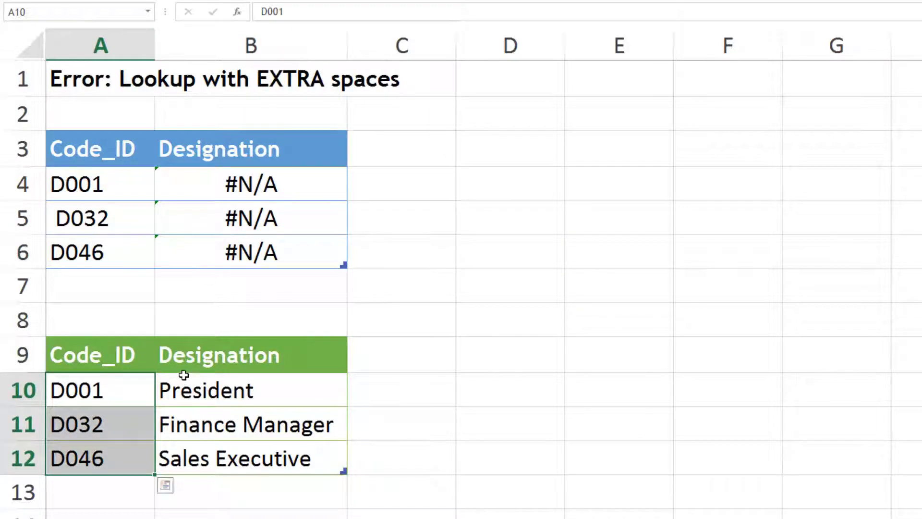
# Wrap the lookup value in TRIM so the formula in B4 reads =VLOOKUP(TRIM(A4),Tbl_Code_ID,2,0)
pyautogui.doubleClick(245, 185)
pyautogui.click(277, 185)
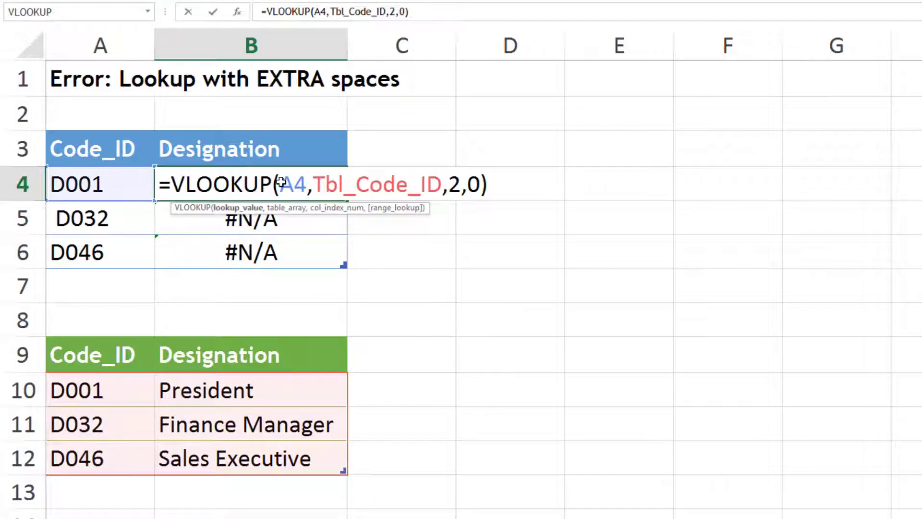
pyautogui.write('tri')
pyautogui.press('Tab')
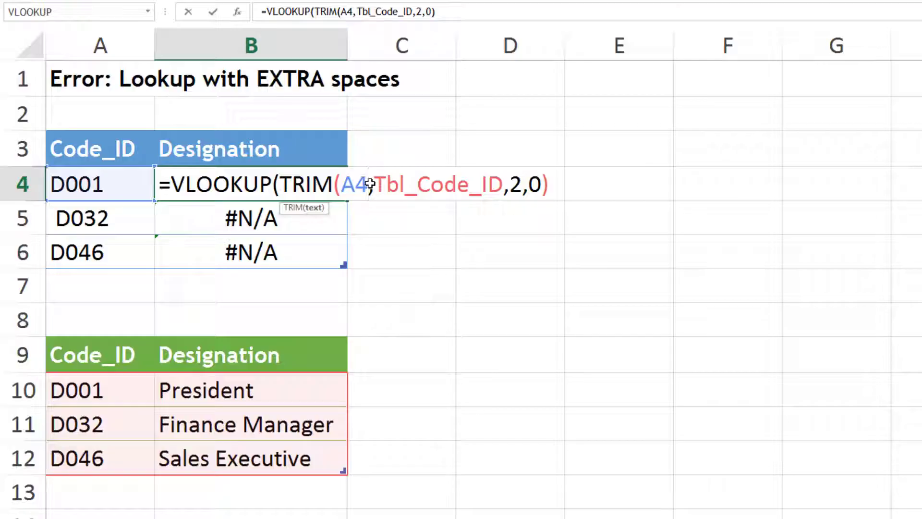
pyautogui.write(')')
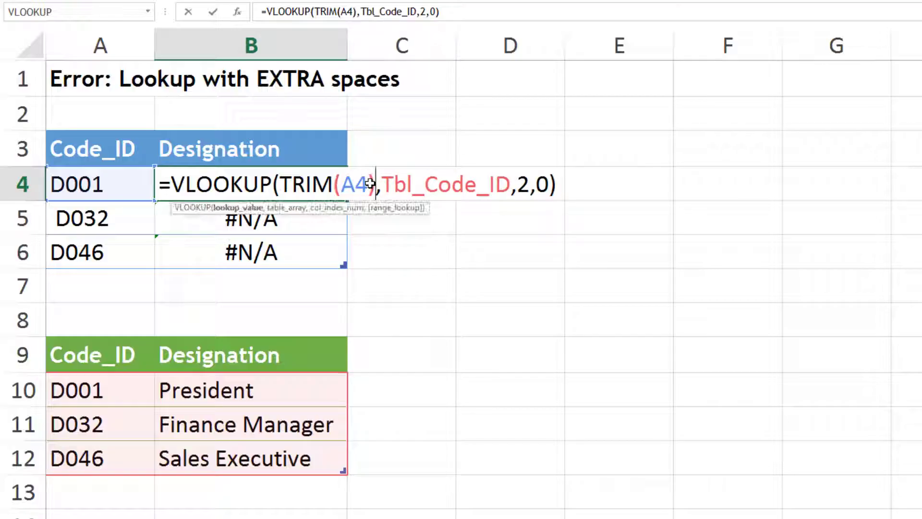
pyautogui.press('Return')
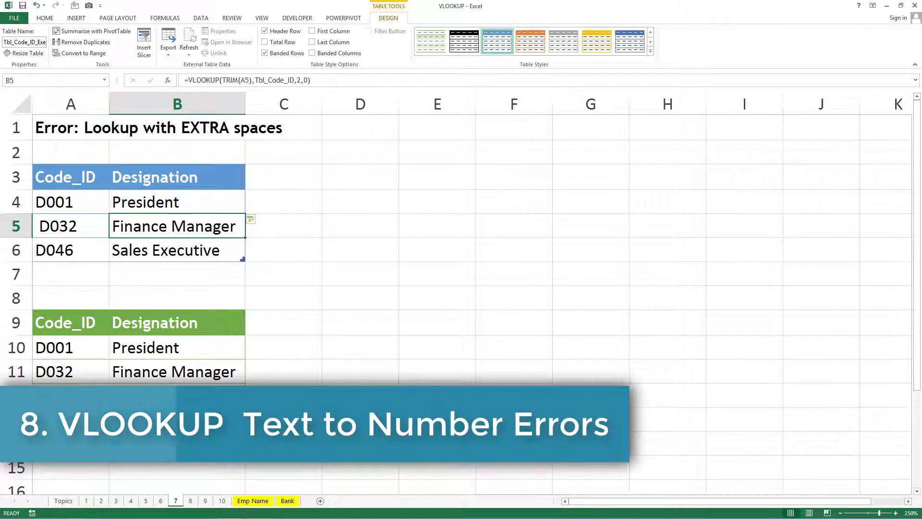
# Open sheet 8 and check the name of the Num ID table, then review the EmpCode table in A5:B7
pyautogui.click(190, 500)
pyautogui.scroll(5, 215, 410)
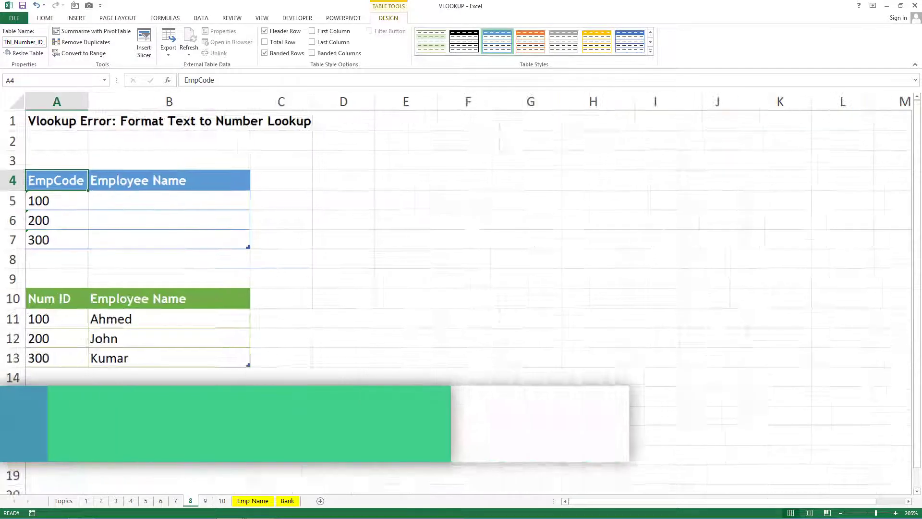
pyautogui.moveTo(91, 386); pyautogui.dragTo(194, 430)
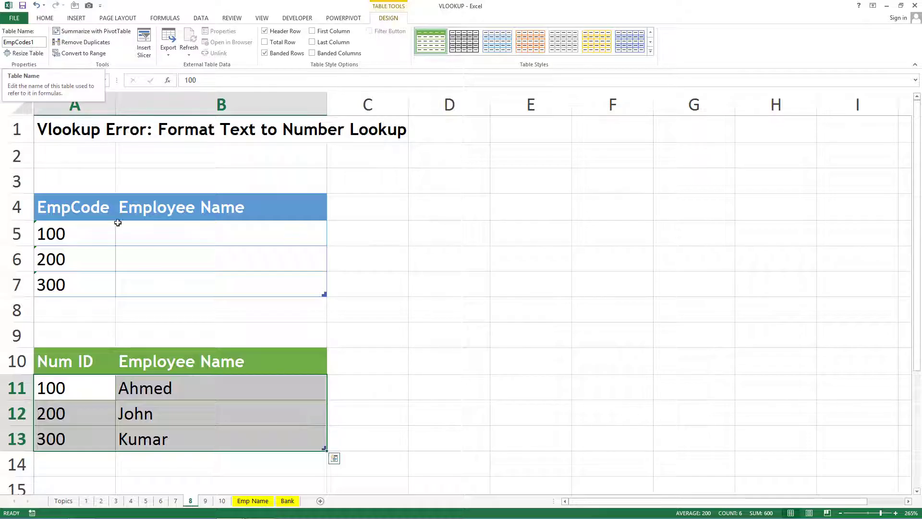
pyautogui.moveTo(97, 236); pyautogui.dragTo(211, 284)
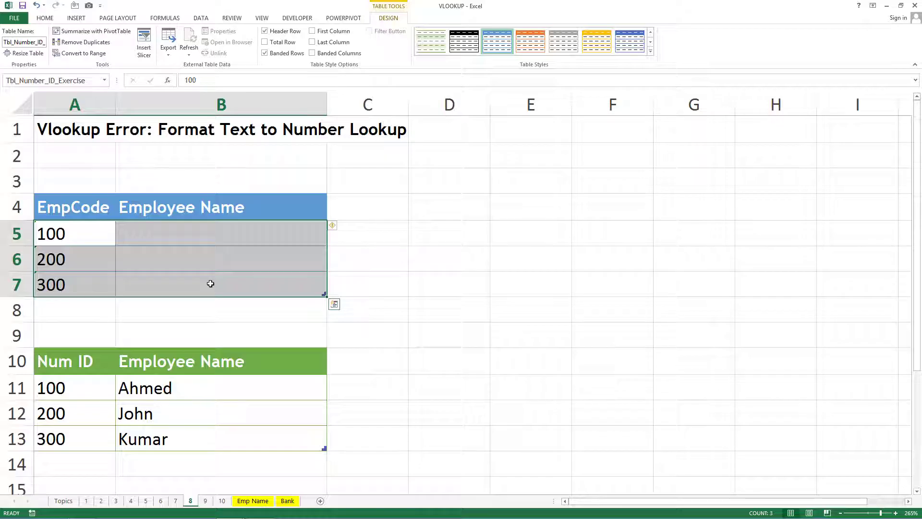
# Enter =VLOOKUP(A5,EmpCodes1,2,0) in B5 to fill the Employee Name column with exact matches
pyautogui.click(201, 237)
pyautogui.write('VLOOKUP(')
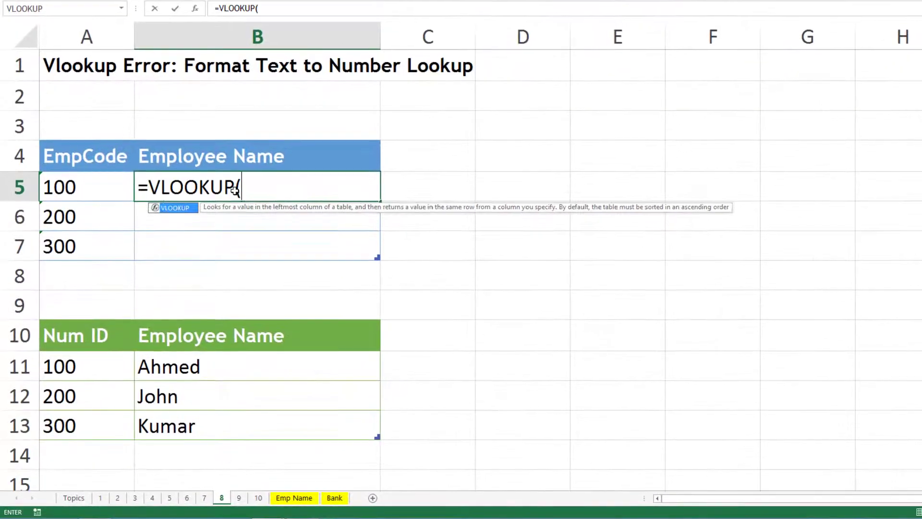
pyautogui.click(95, 217)
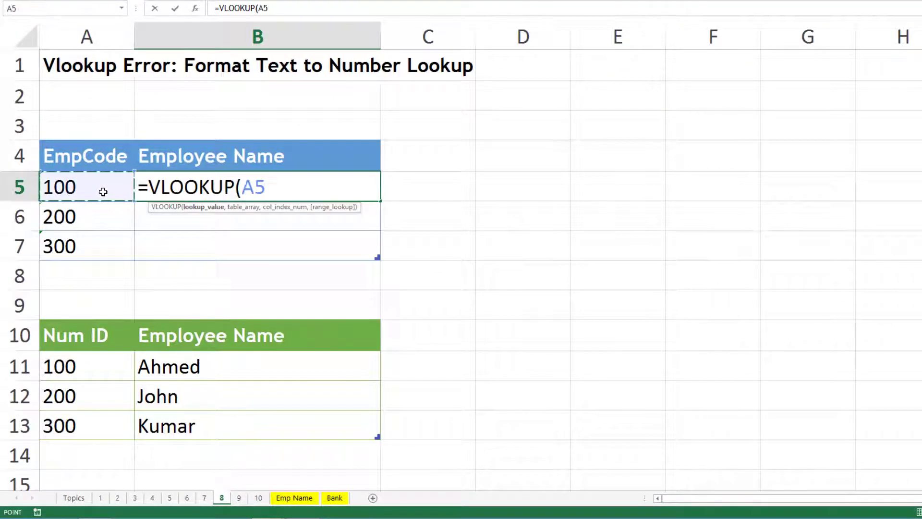
pyautogui.write(',emp')
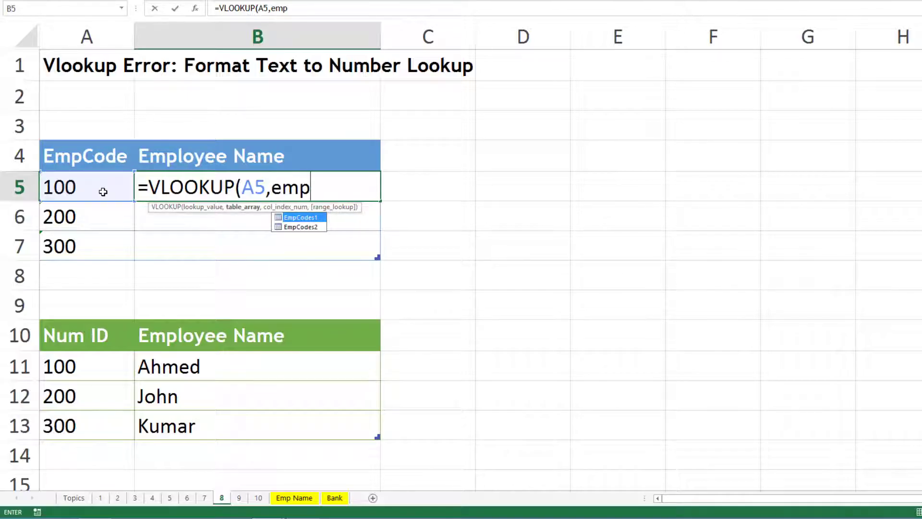
pyautogui.press('Tab')
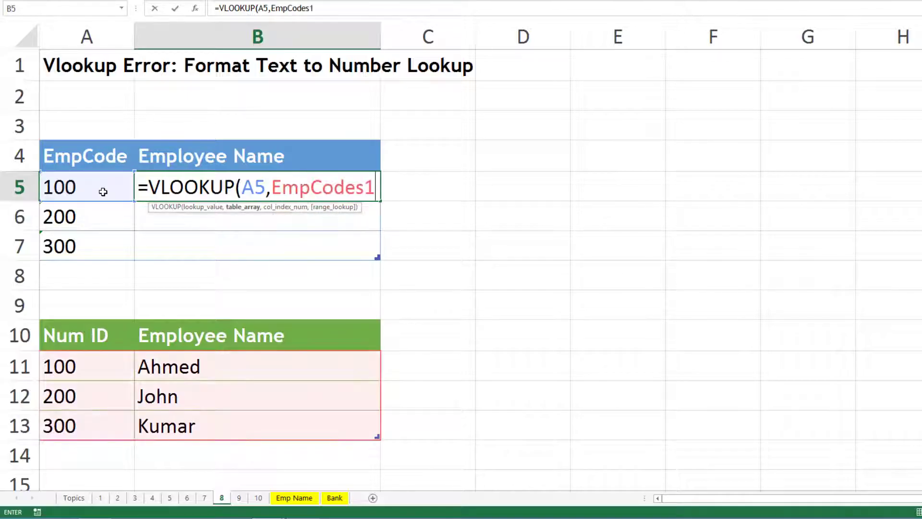
pyautogui.write(',')
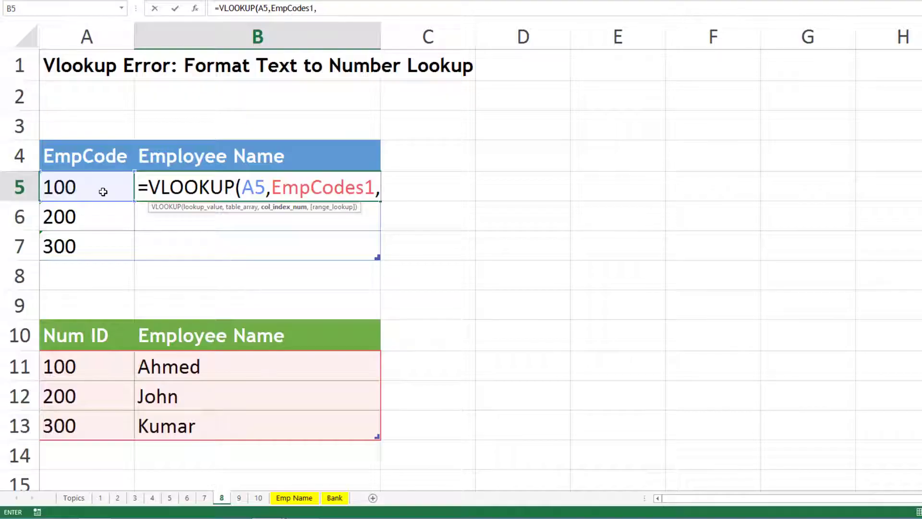
pyautogui.write('2,')
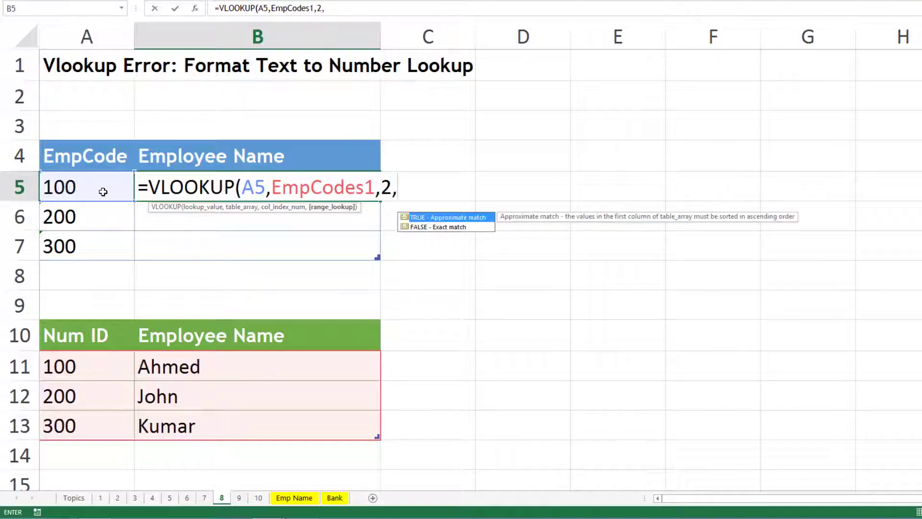
pyautogui.write('0')
pyautogui.hotkey('ctrl', 'Return')
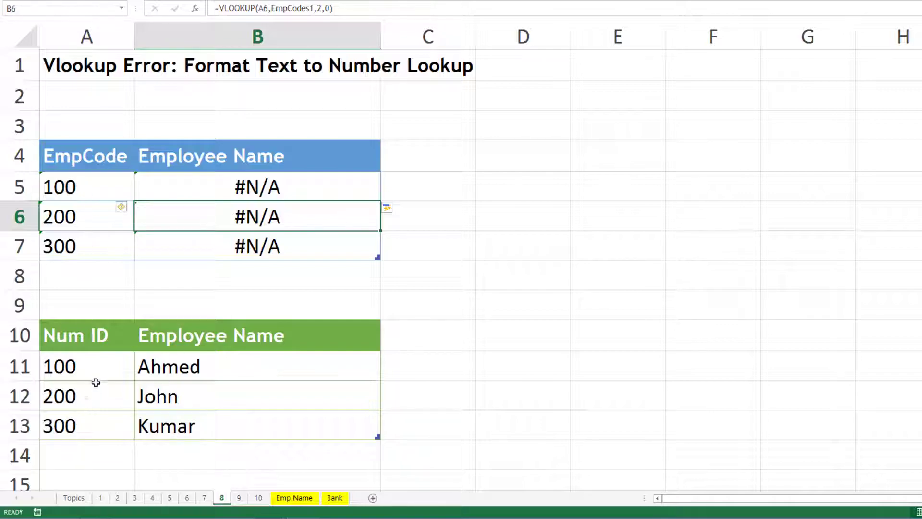
# Compare the selection statistics of the Num ID values in A11:A13 and the EmpCode values in A5:A7 to tell numbers from text
pyautogui.moveTo(93, 369); pyautogui.dragTo(112, 435)
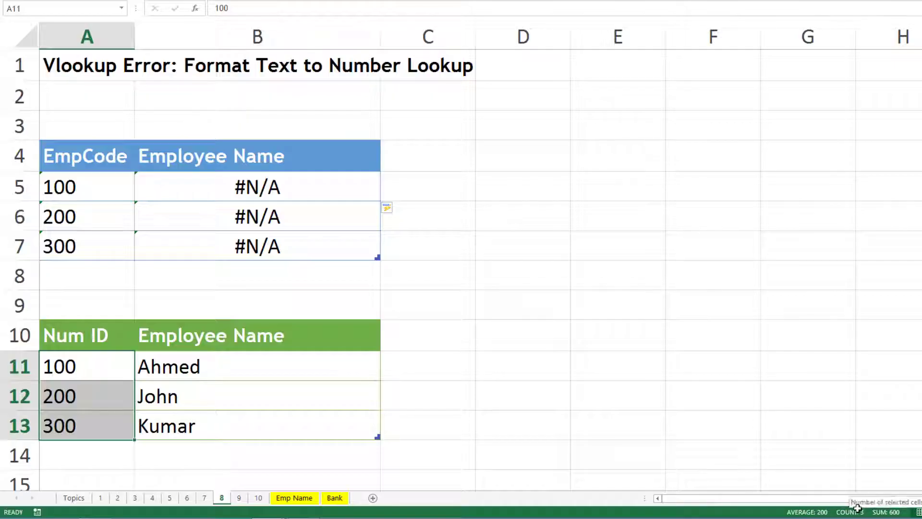
pyautogui.moveTo(103, 185); pyautogui.dragTo(97, 248)
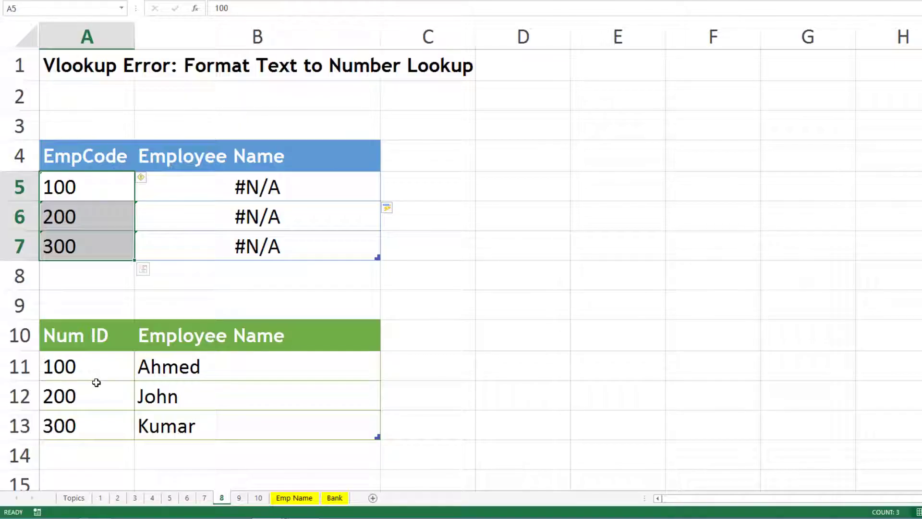
# Wrap the lookup value in VALUE so the formula in B5 reads =VLOOKUP(VALUE(A5),EmpCodes1,2,0)
pyautogui.click(99, 280)
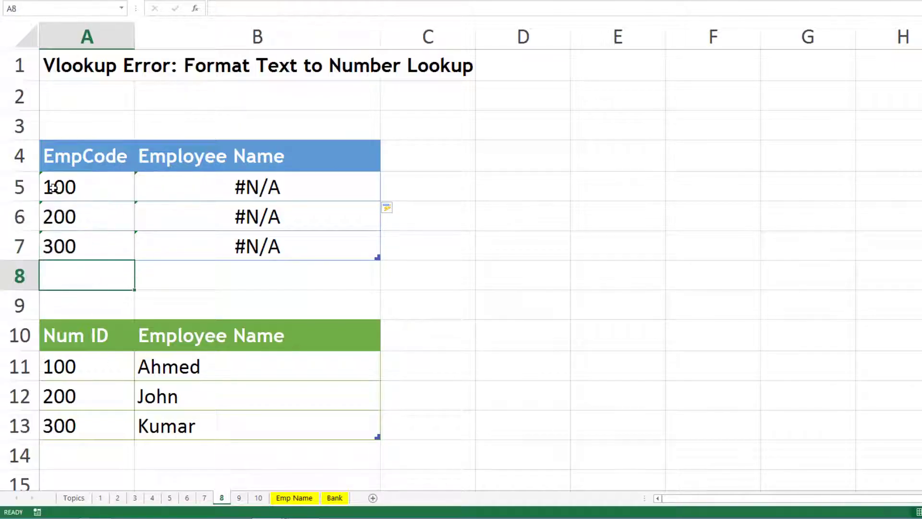
pyautogui.click(214, 190)
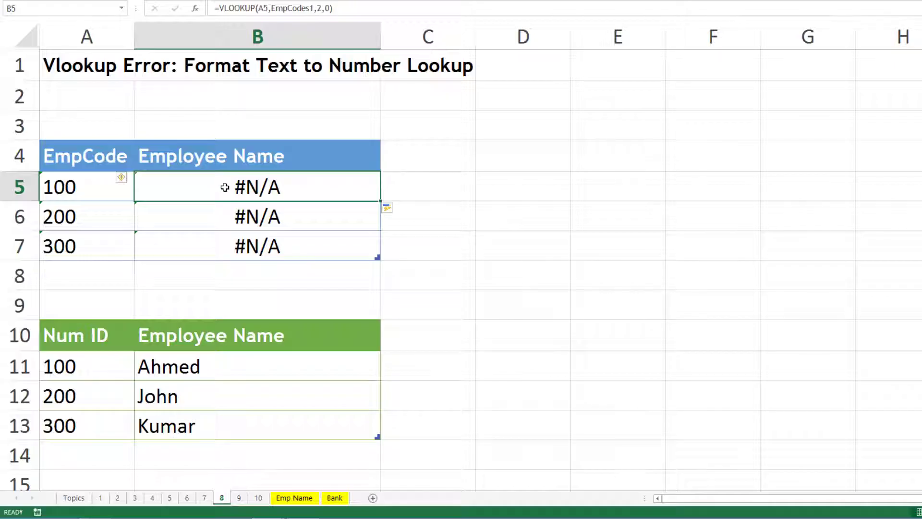
pyautogui.doubleClick(224, 187)
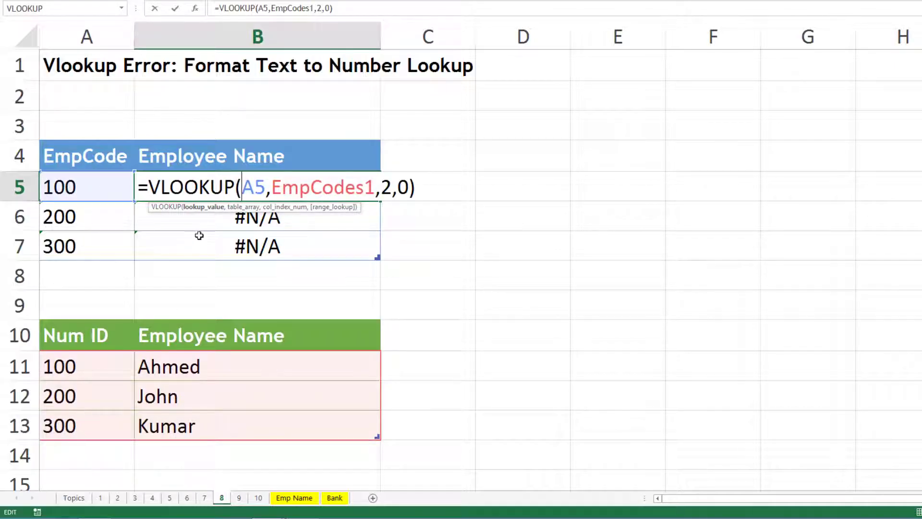
pyautogui.write('val')
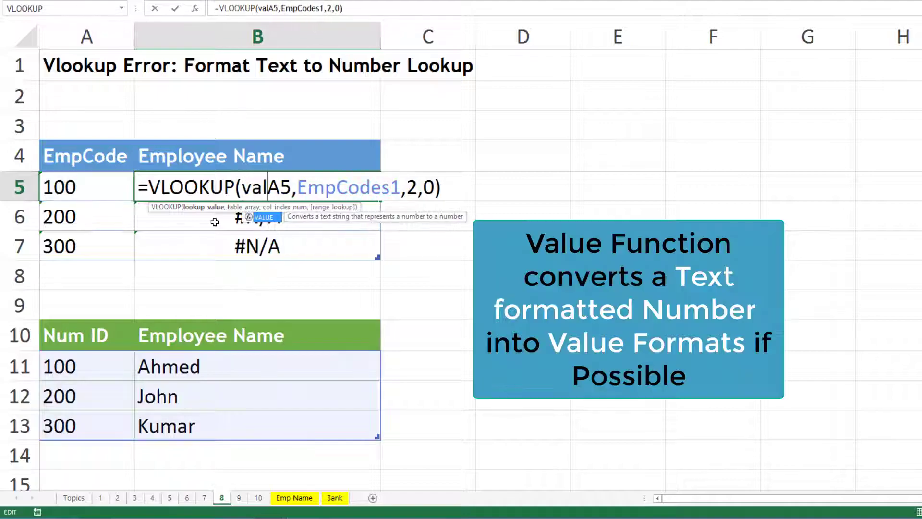
pyautogui.press('Tab')
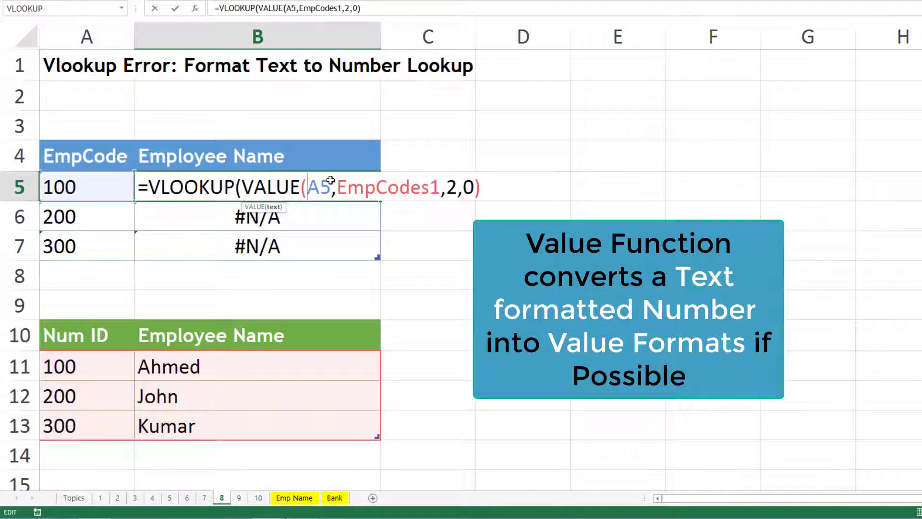
pyautogui.write(')')
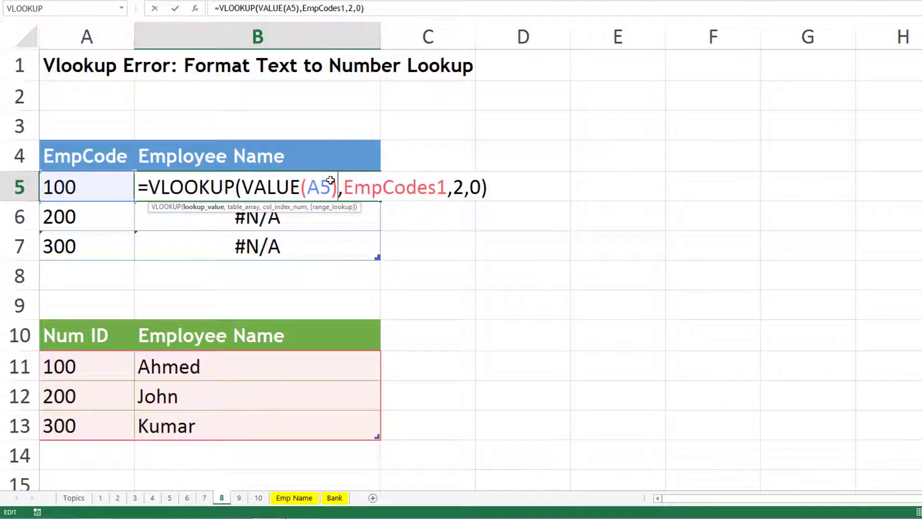
pyautogui.press('Return')
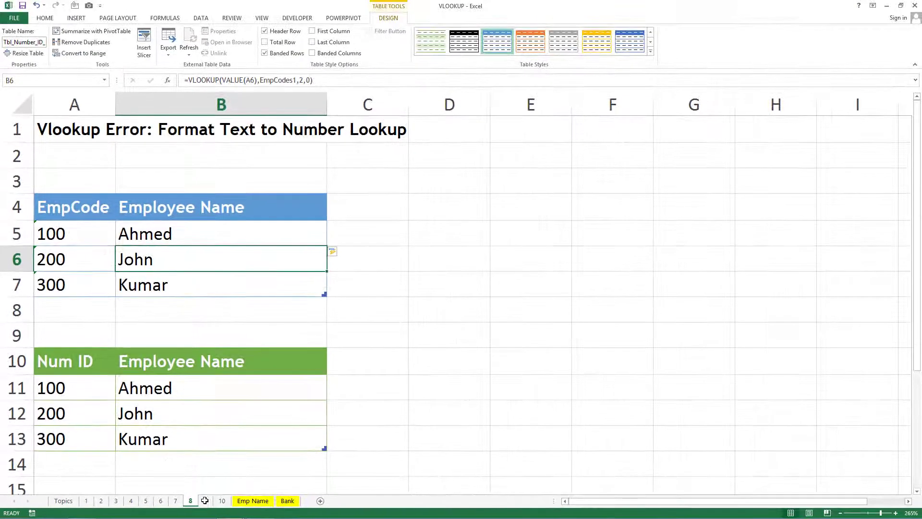
# Open sheet 9, compare the Text ID values in A10:A12 with the EmpCode values in A4:A6, and check the Text ID table's name
pyautogui.click(205, 500)
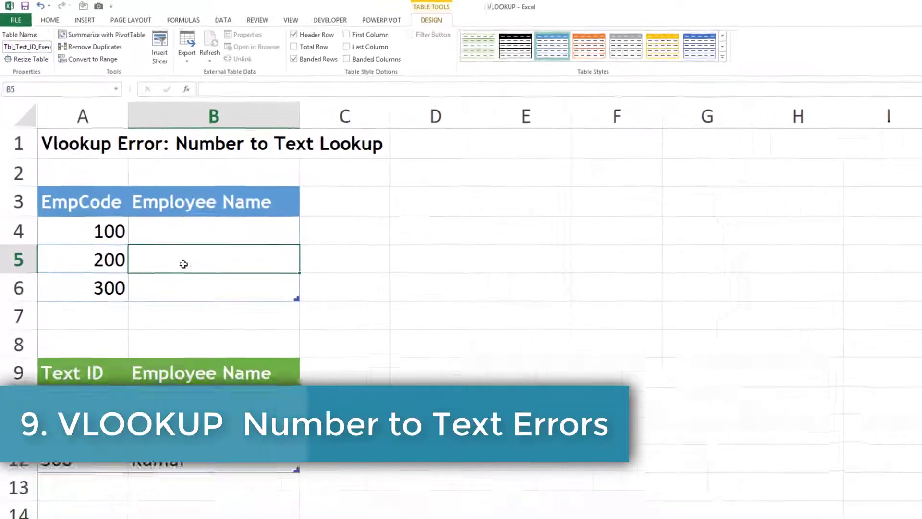
pyautogui.moveTo(111, 437); pyautogui.dragTo(124, 499)
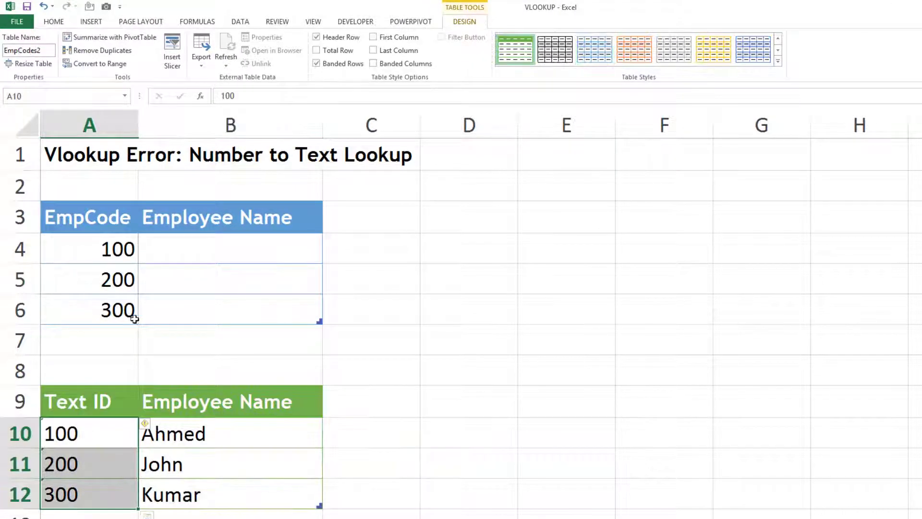
pyautogui.moveTo(116, 252); pyautogui.dragTo(118, 303)
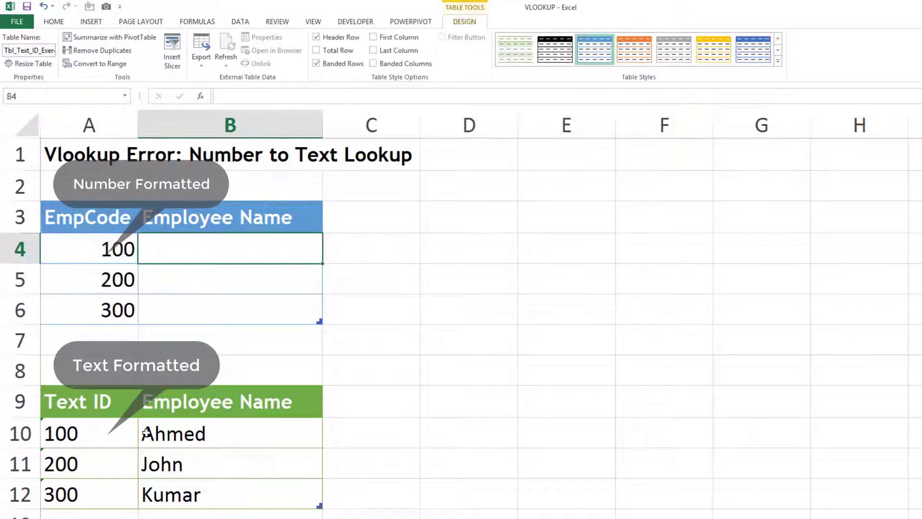
pyautogui.click(145, 432)
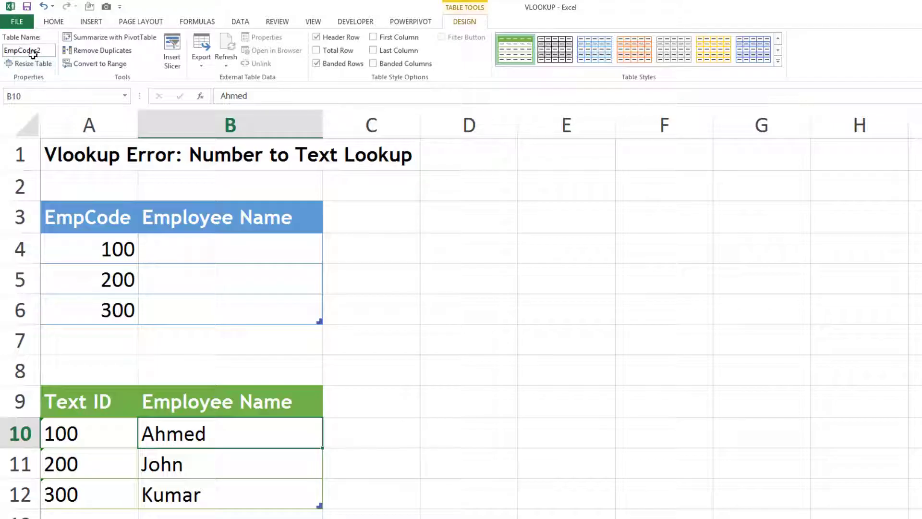
# Enter =VLOOKUP(A4,EmpCodes2,2,0) in B4 to fill the Employee Name column with exact matches
pyautogui.click(156, 254)
pyautogui.write('=')
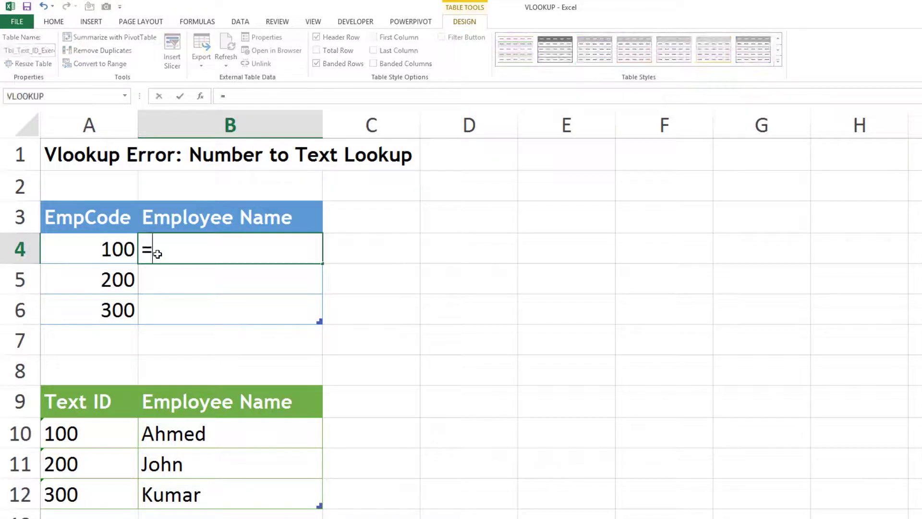
pyautogui.write('v')
pyautogui.press('Tab')
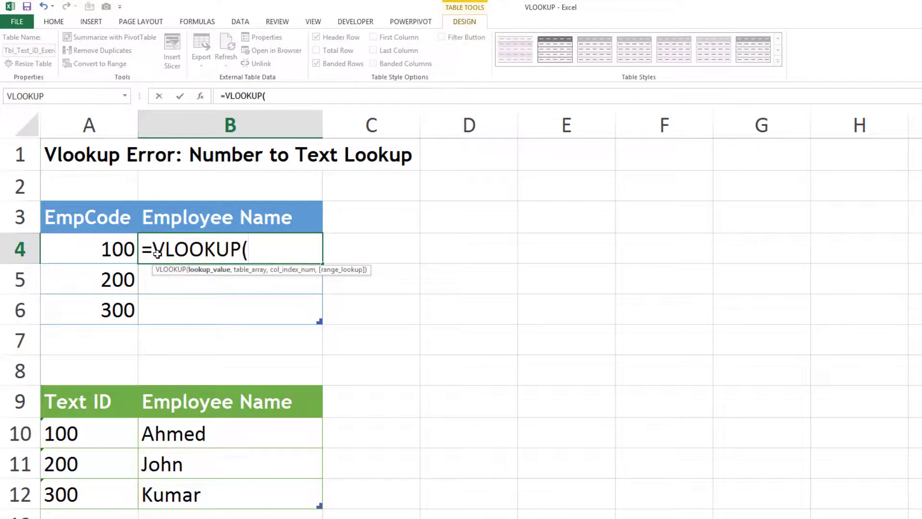
pyautogui.click(126, 249)
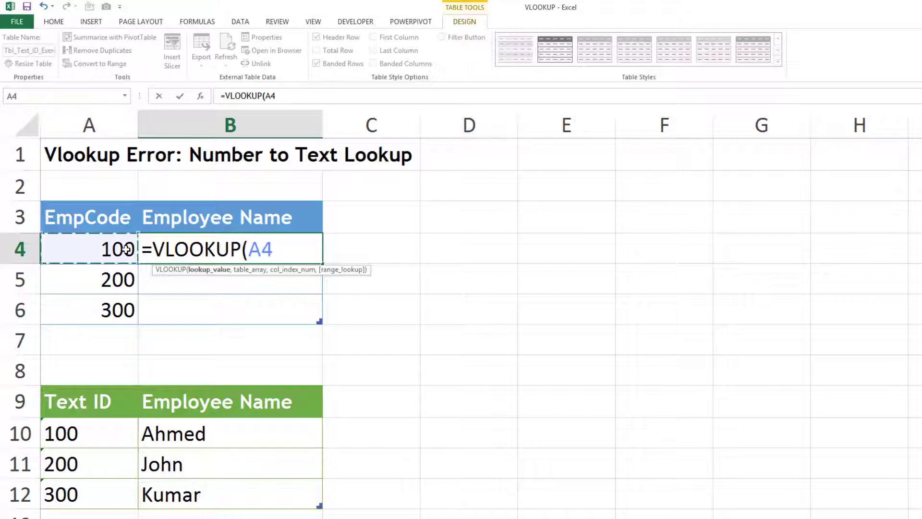
pyautogui.write(',emp')
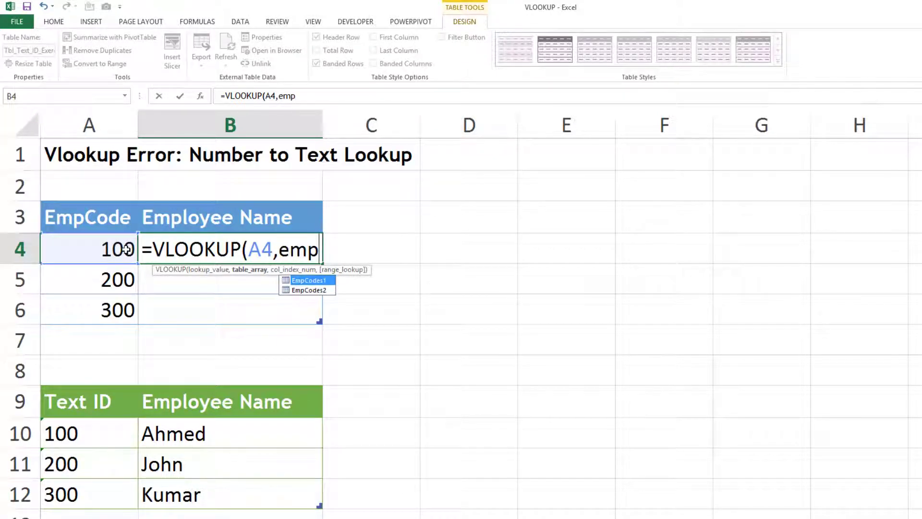
pyautogui.press('Down')
pyautogui.press('Tab')
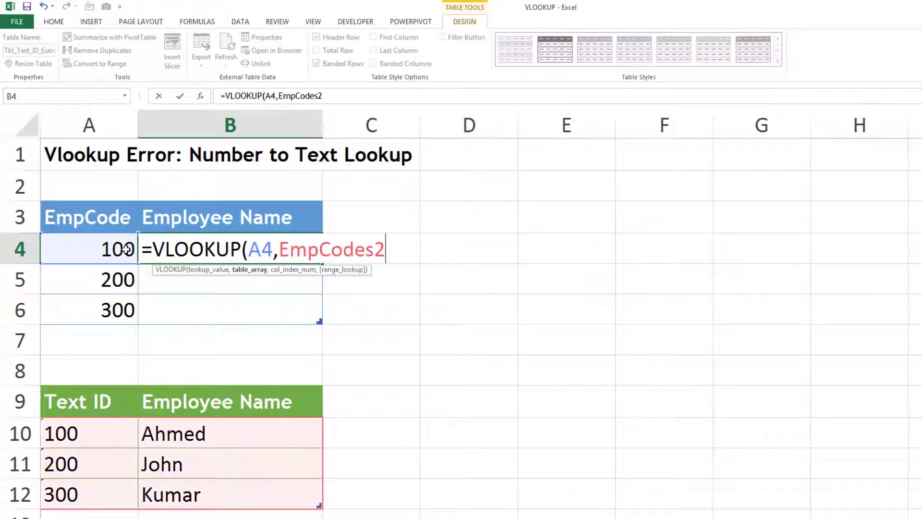
pyautogui.write(',')
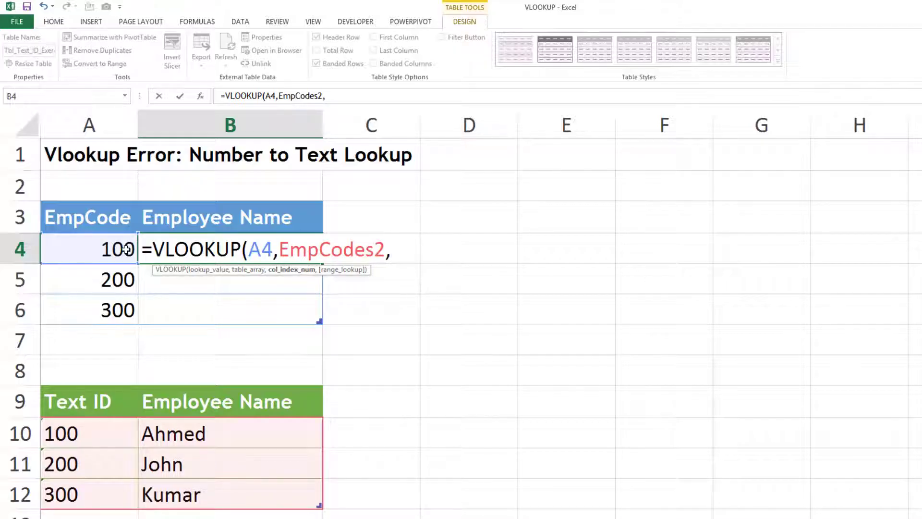
pyautogui.write('2,0')
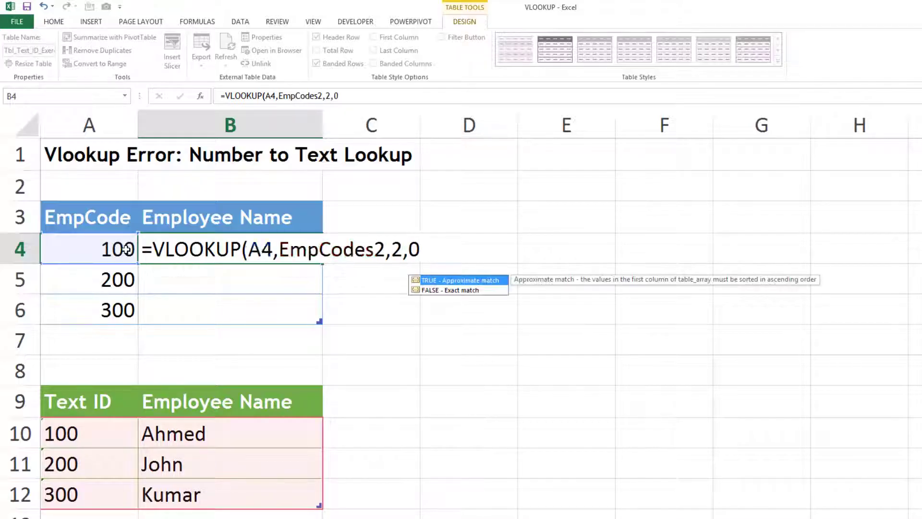
pyautogui.press('Return')
pyautogui.click(193, 246)
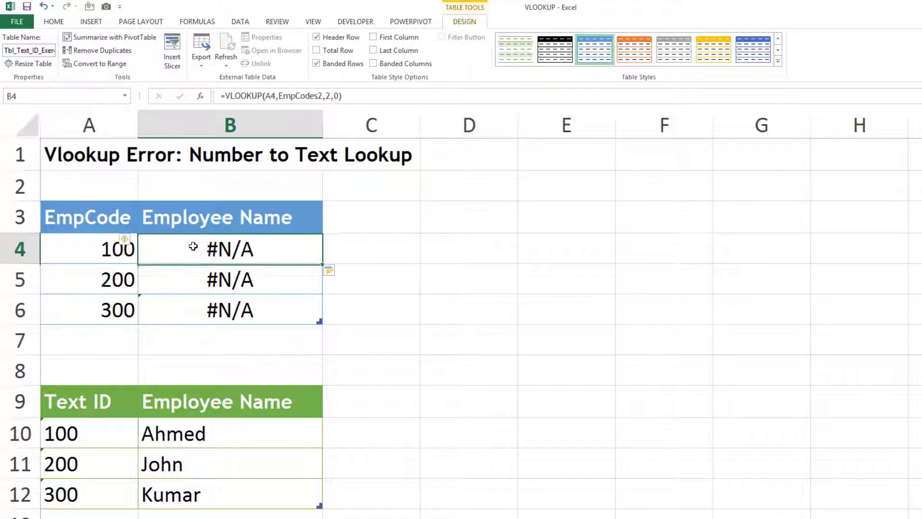
# Convert the lookup value to text so the formula in B4 reads =VLOOKUP(TEXT(A4,"#"),EmpCodes2,2,0)
pyautogui.click(94, 251)
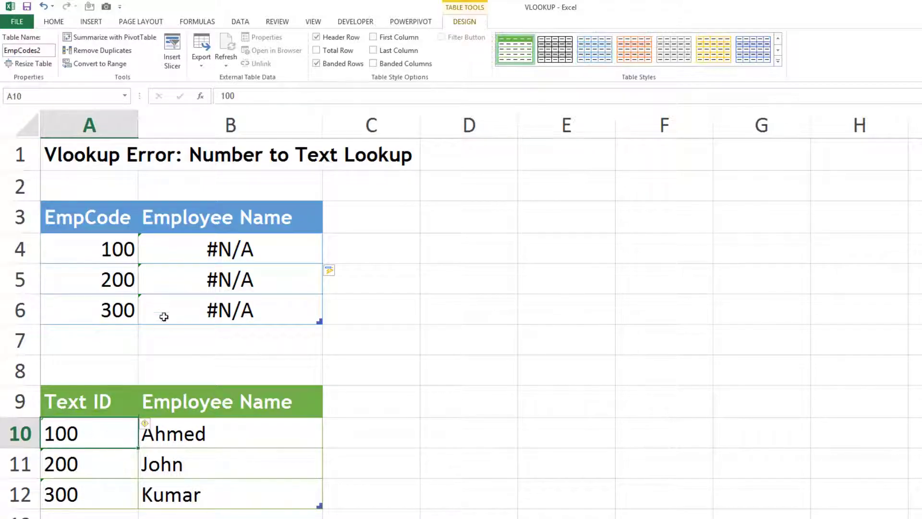
pyautogui.doubleClick(191, 248)
pyautogui.click(246, 248)
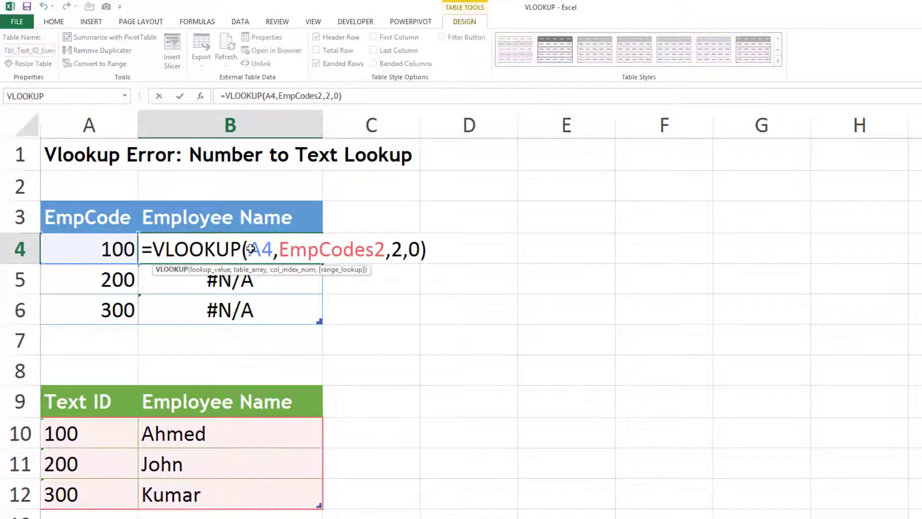
pyautogui.write('text')
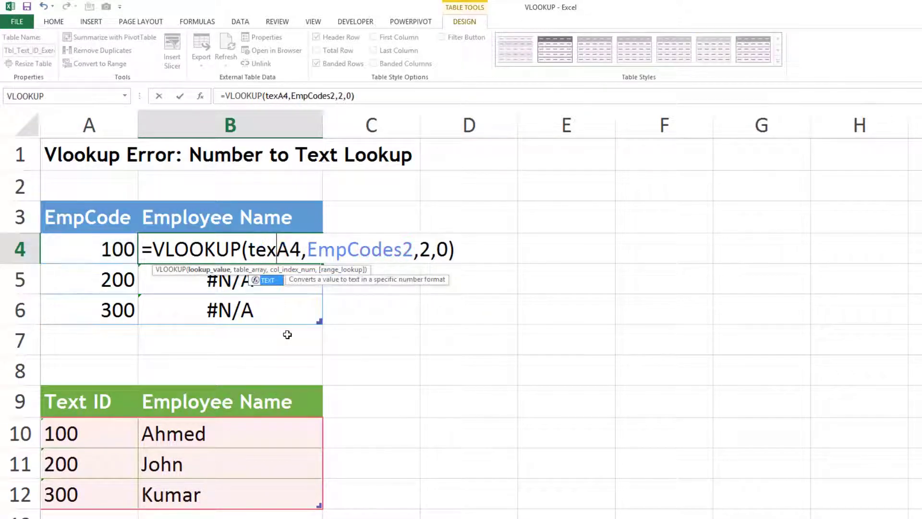
pyautogui.press('Tab')
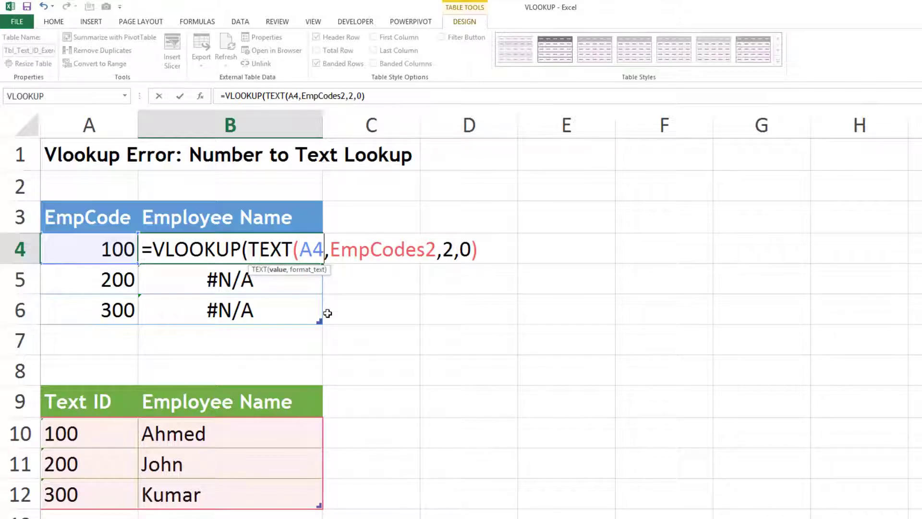
pyautogui.write(',')
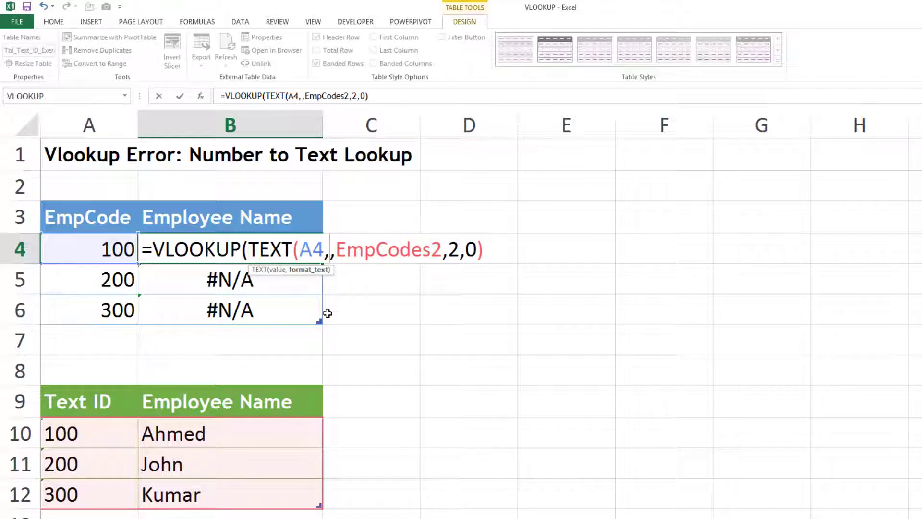
pyautogui.write('"')
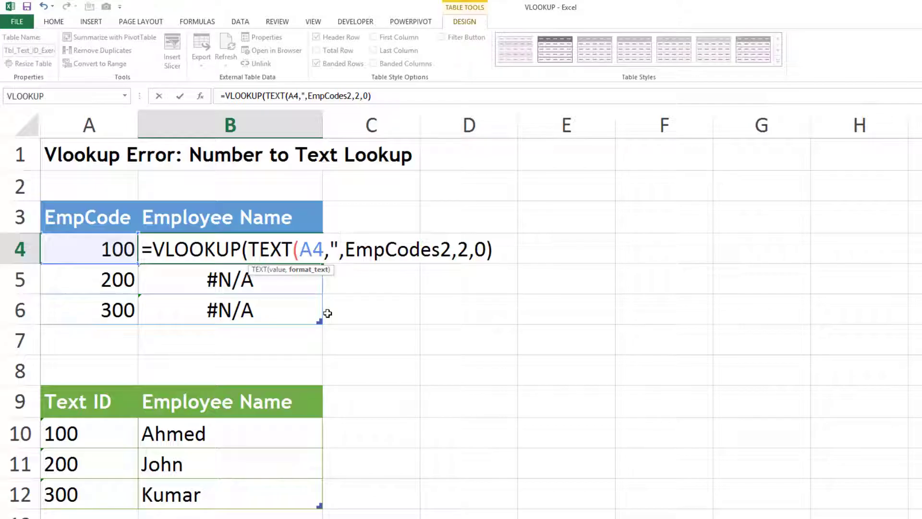
pyautogui.write('#"')
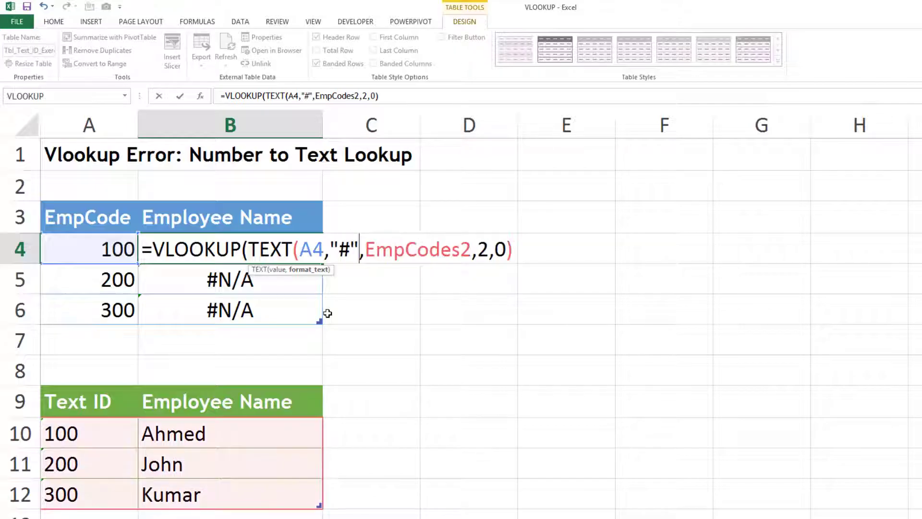
pyautogui.write(')')
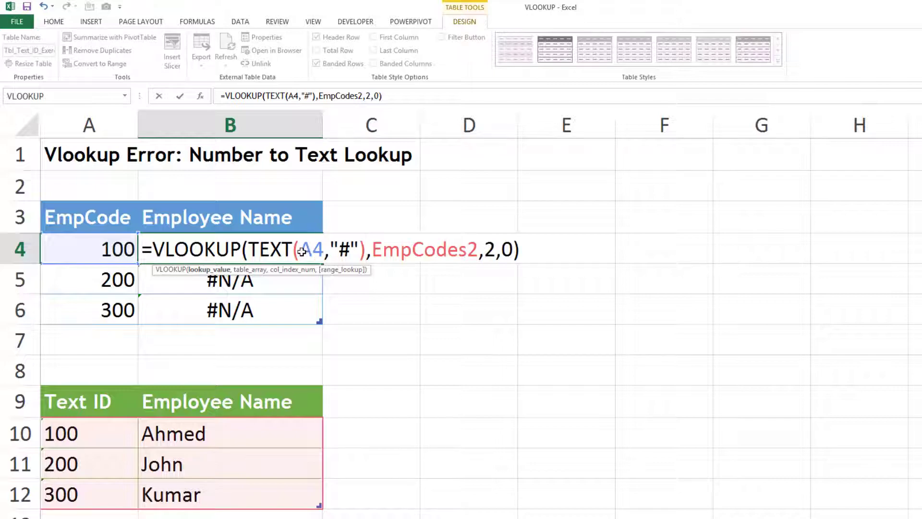
pyautogui.doubleClick(345, 246)
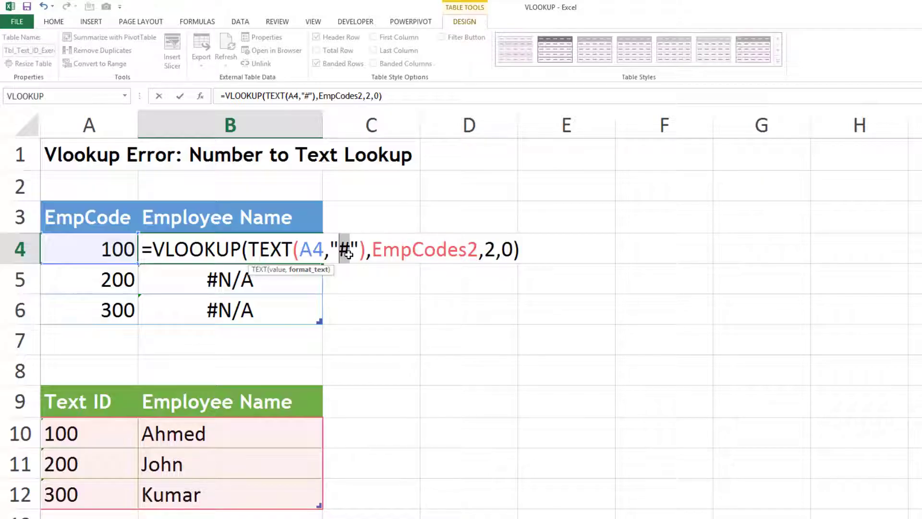
pyautogui.press('Return')
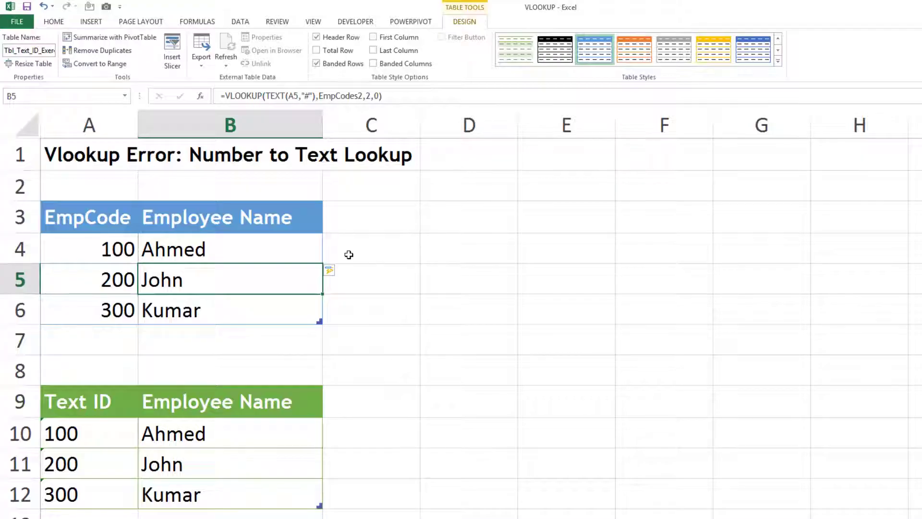
# Revisit the corrected lookups on sheets 8 and 7, and examine the TEXT(A4,"#") argument of the B4 formula on sheet 9
pyautogui.hotkey('ctrl', 'pageup')
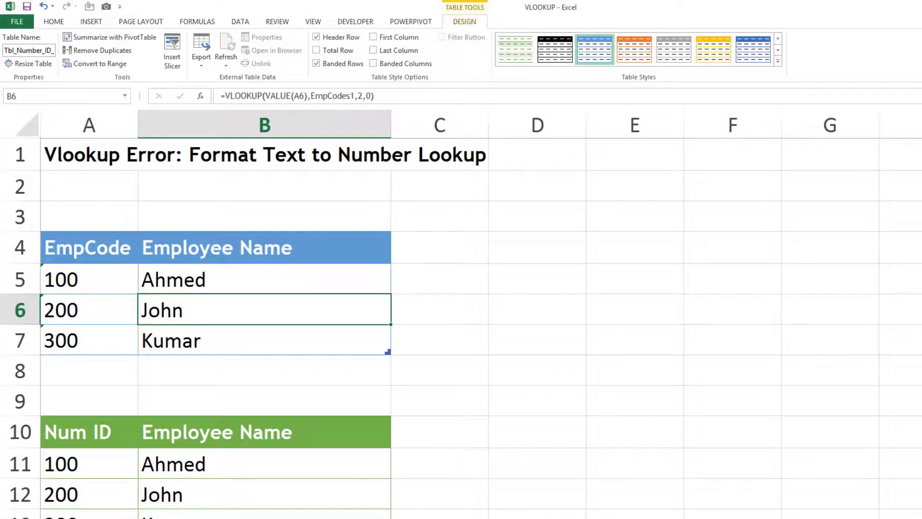
pyautogui.hotkey('ctrl', 'pageup')
pyautogui.hotkey('ctrl', 'pagedown')
pyautogui.hotkey('ctrl', 'pagedown')
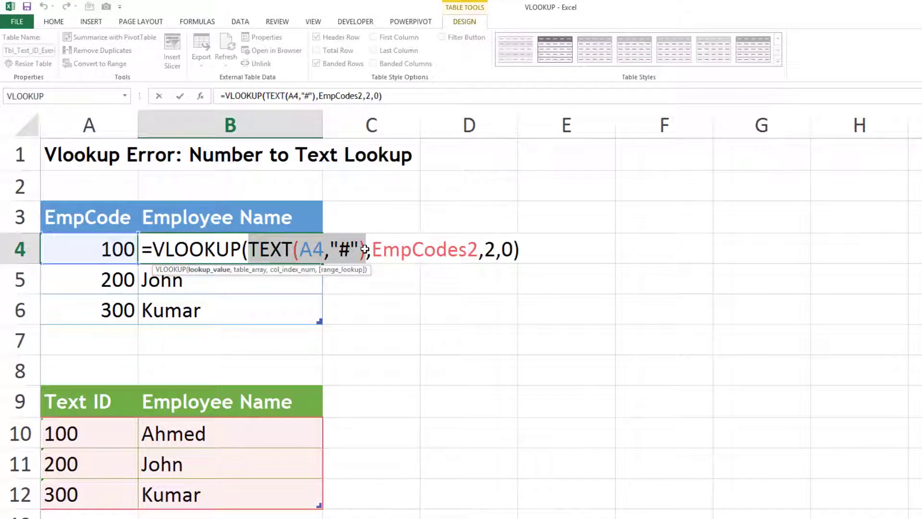
pyautogui.press('Return')
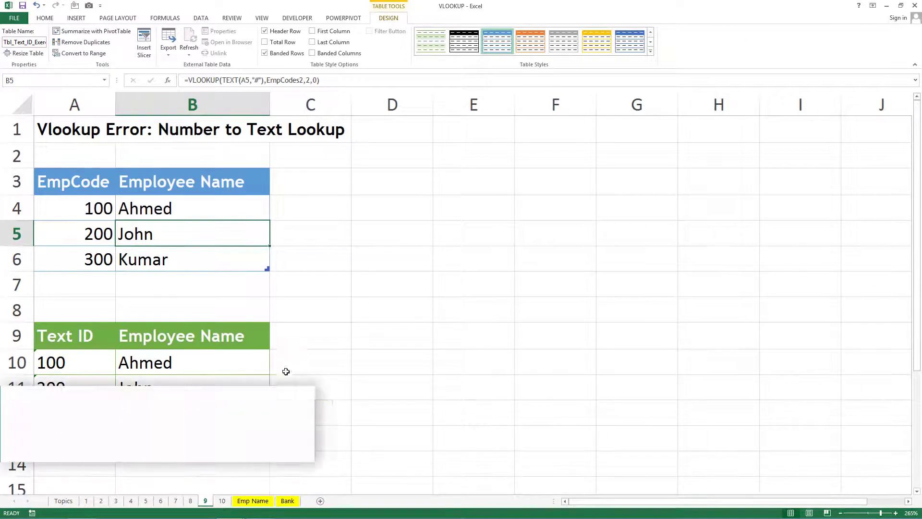
# Open sheet 10 and review the Invoice Date, Currency, Local Amt and USD Amount columns of the invoice table
pyautogui.click(222, 500)
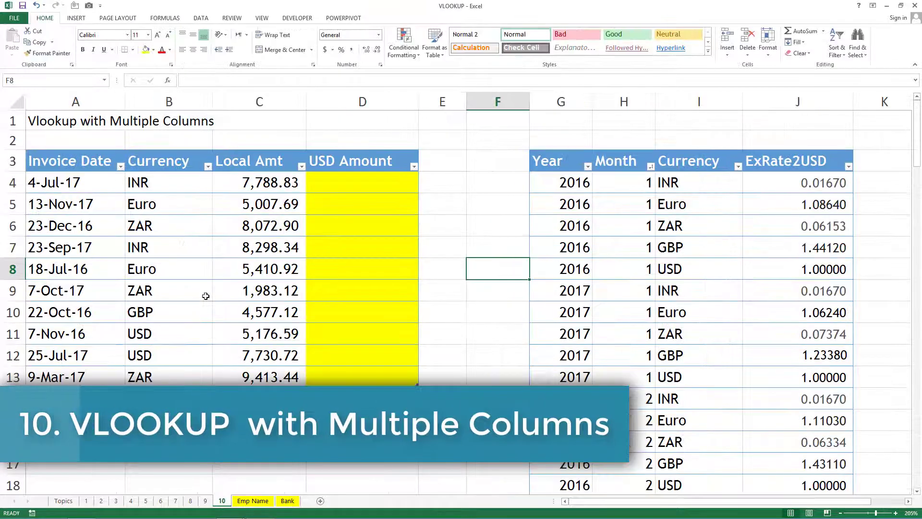
pyautogui.moveTo(90, 162); pyautogui.dragTo(96, 377)
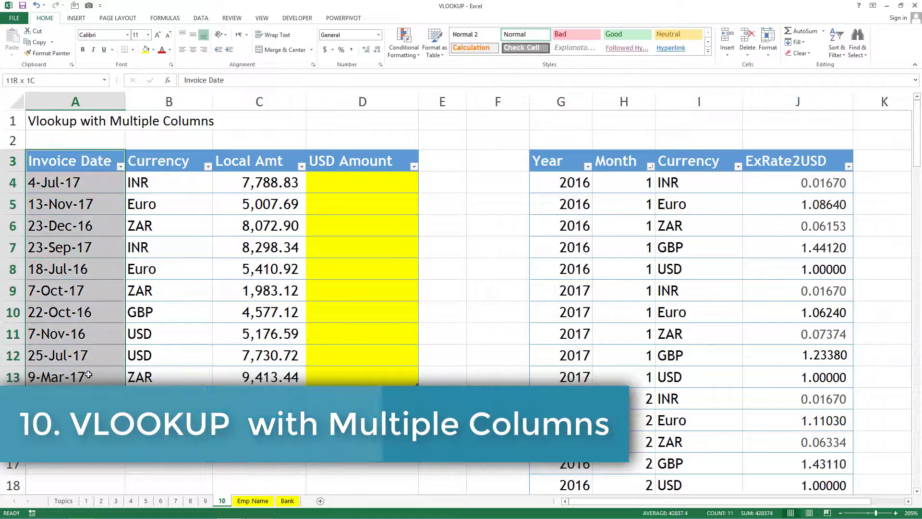
pyautogui.moveTo(174, 181); pyautogui.dragTo(163, 378)
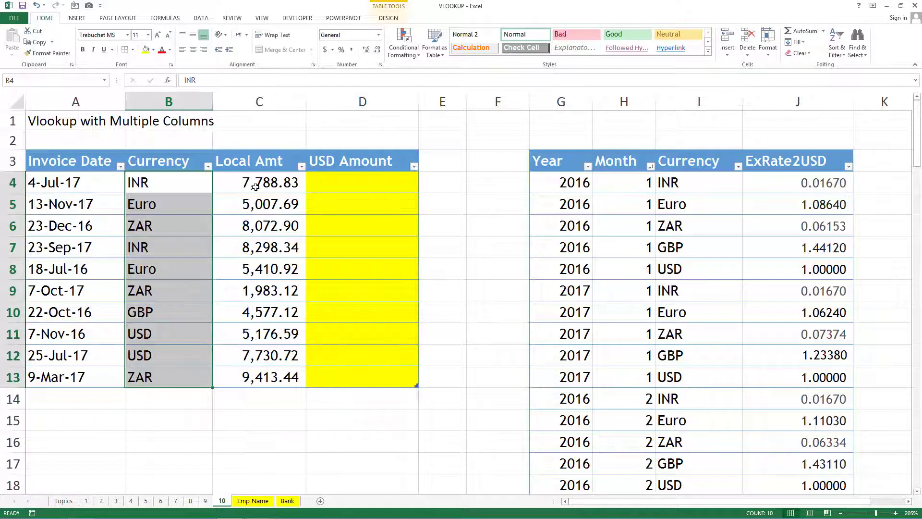
pyautogui.moveTo(255, 187); pyautogui.dragTo(263, 367)
pyautogui.click(386, 184)
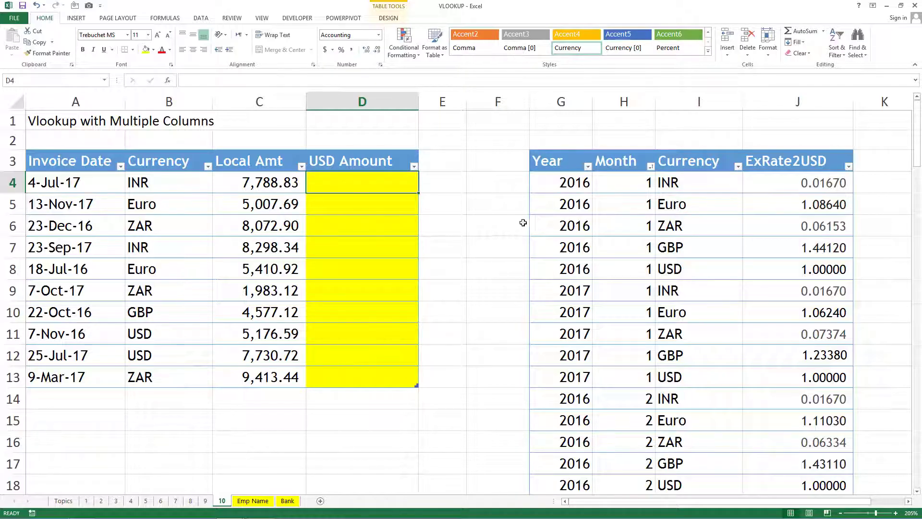
# Check the table names of the exchange-rate table and the invoice table
pyautogui.click(619, 189)
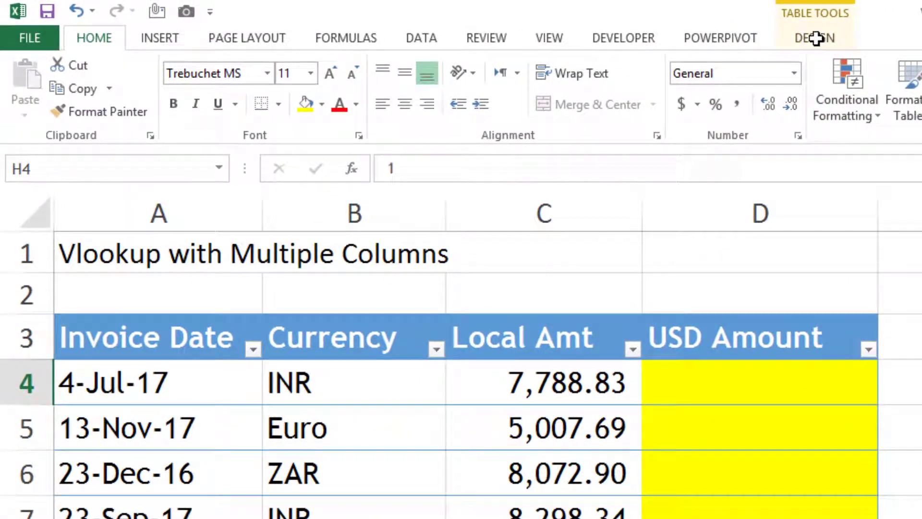
pyautogui.click(629, 29)
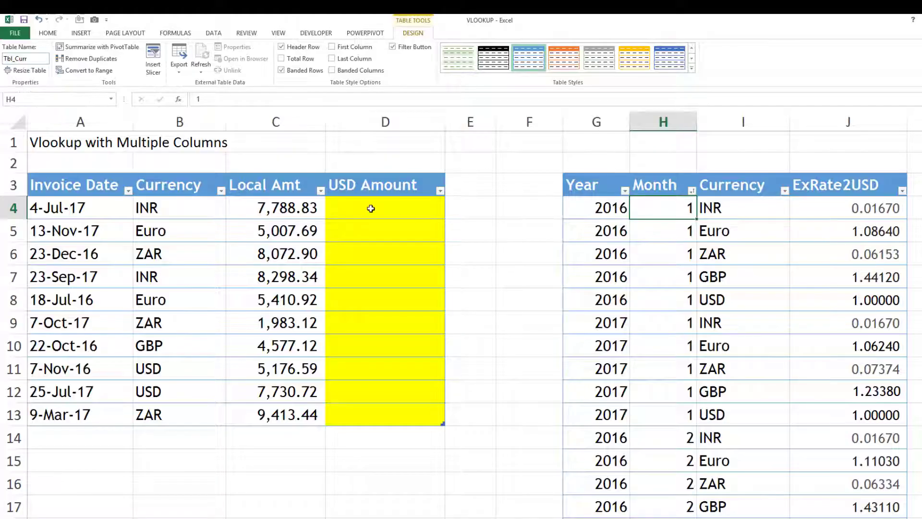
pyautogui.click(467, 255)
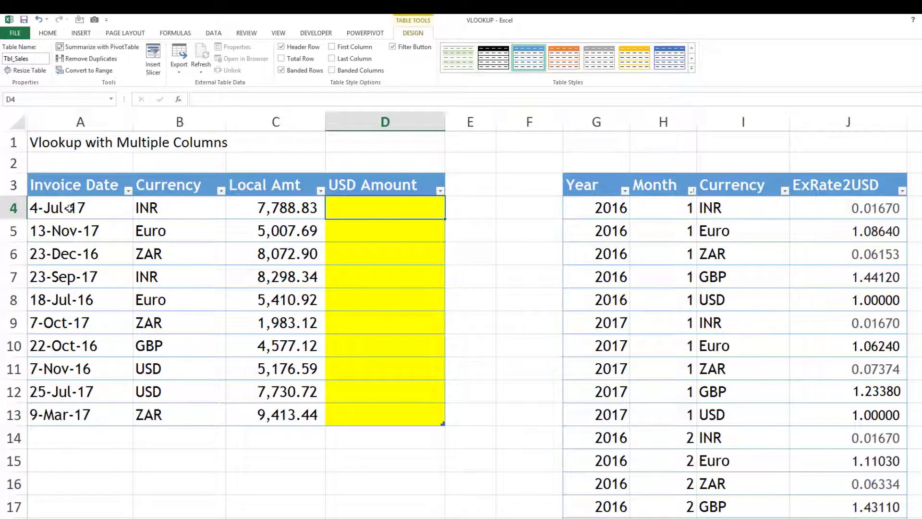
# Compare the invoice table's Invoice Date and Currency columns with the Year, Month and Currency columns of the exchange-rate table
pyautogui.moveTo(69, 208); pyautogui.dragTo(96, 410)
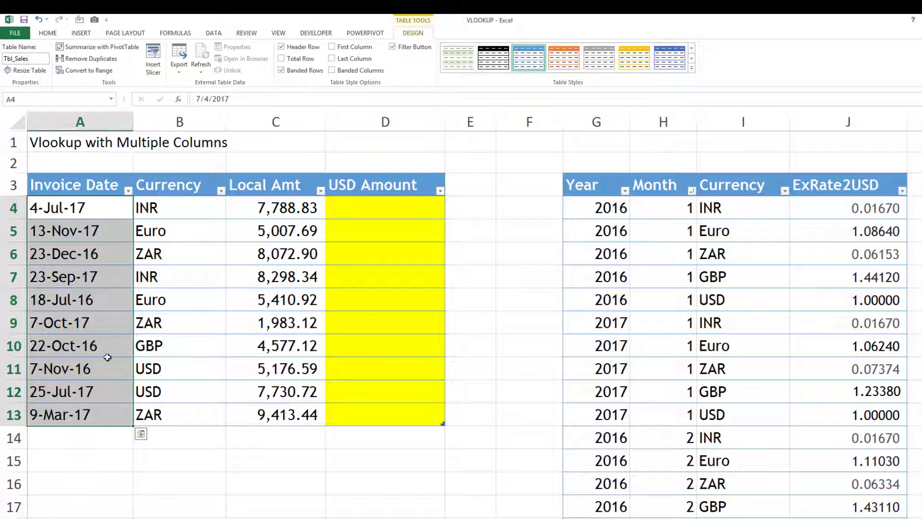
pyautogui.click(671, 208)
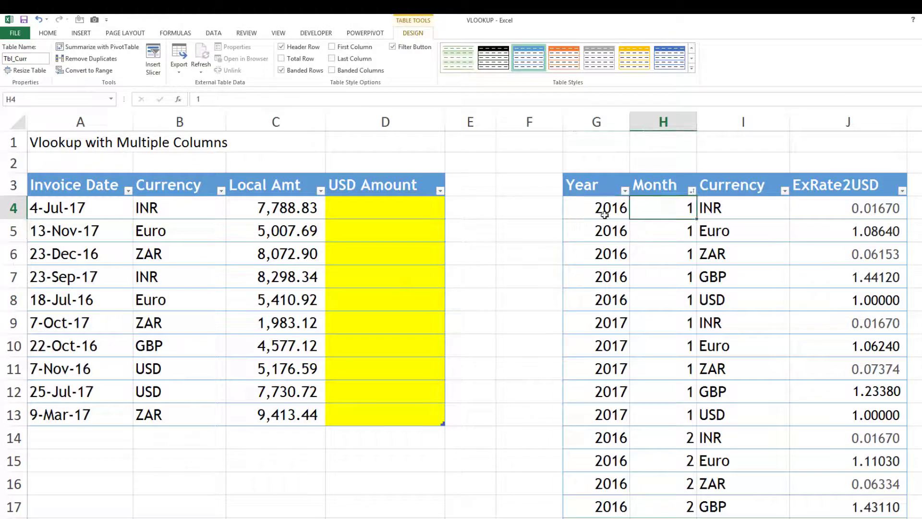
pyautogui.moveTo(604, 215); pyautogui.dragTo(648, 352)
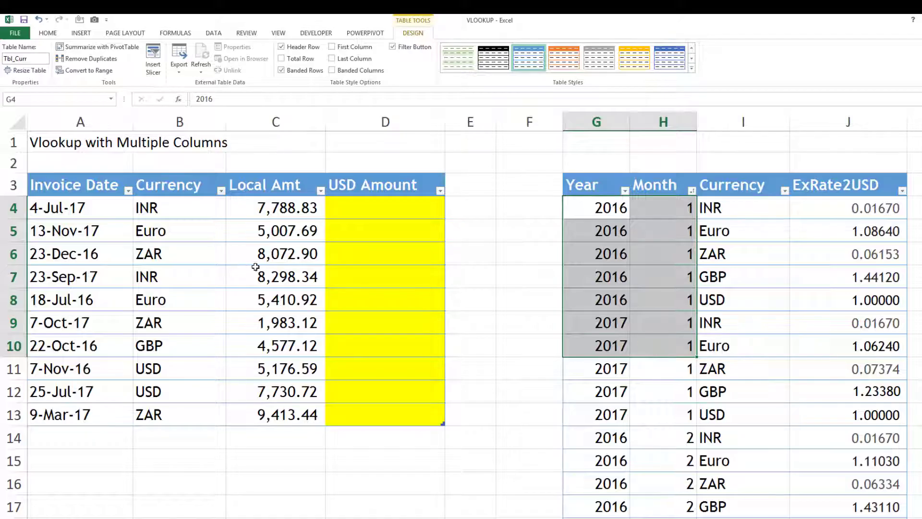
pyautogui.click(184, 211)
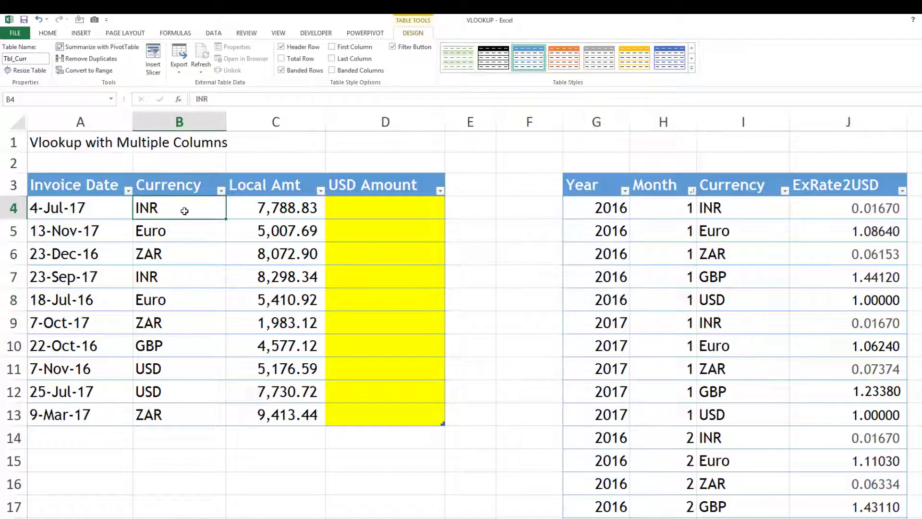
pyautogui.moveTo(763, 207); pyautogui.dragTo(757, 388)
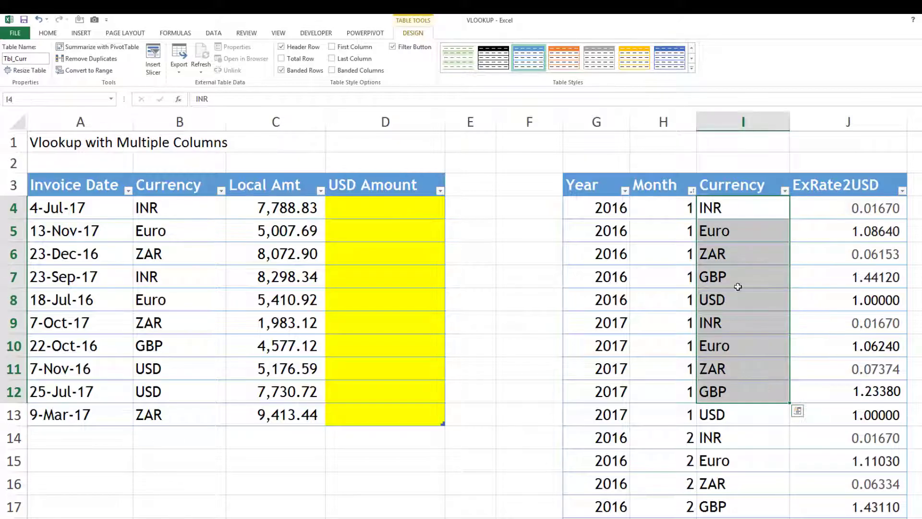
pyautogui.moveTo(615, 208); pyautogui.dragTo(664, 216)
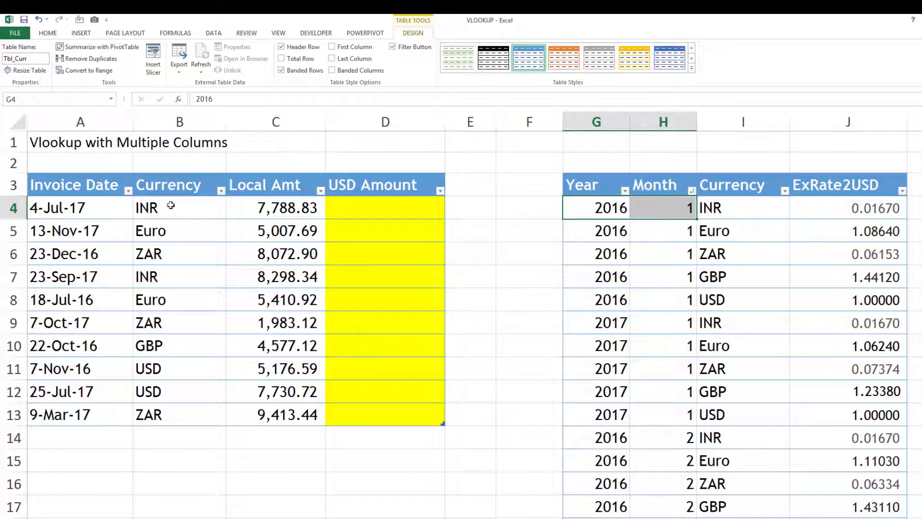
pyautogui.click(92, 207)
pyautogui.click(738, 213)
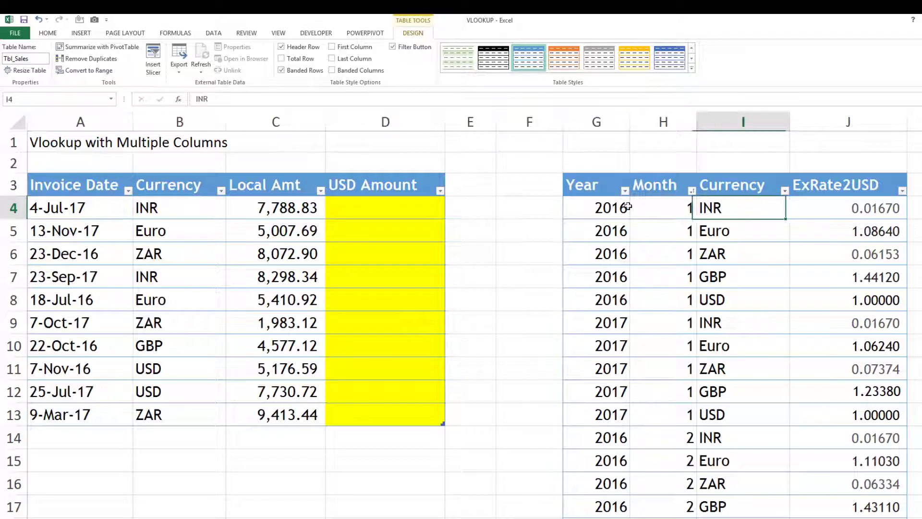
pyautogui.click(184, 210)
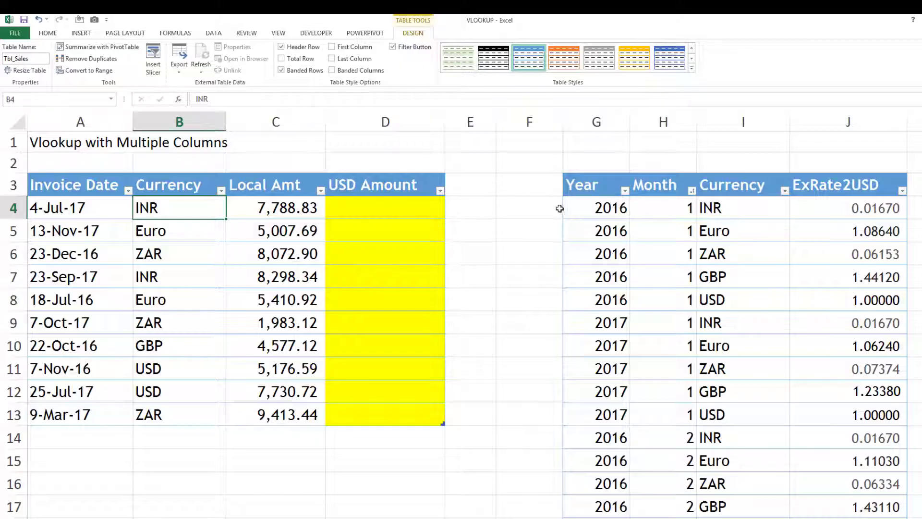
# Insert a table column before Year in the exchange-rate table and fit the ExRate2USD column's width to its contents
pyautogui.click(583, 209)
pyautogui.rightClick(582, 210)
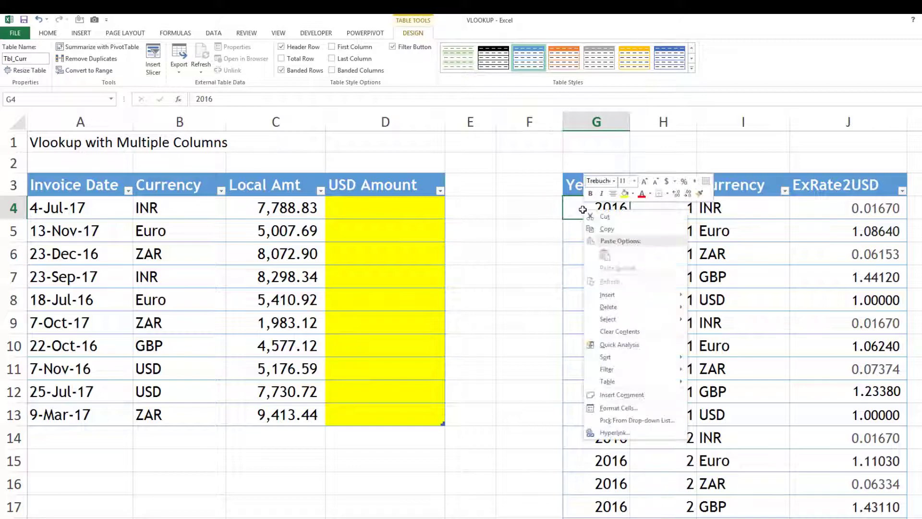
pyautogui.moveTo(660, 295)
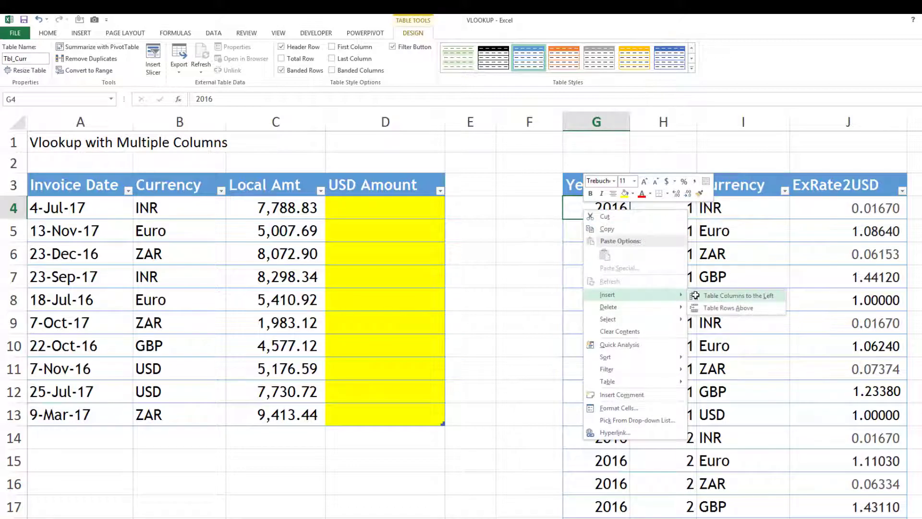
pyautogui.click(722, 296)
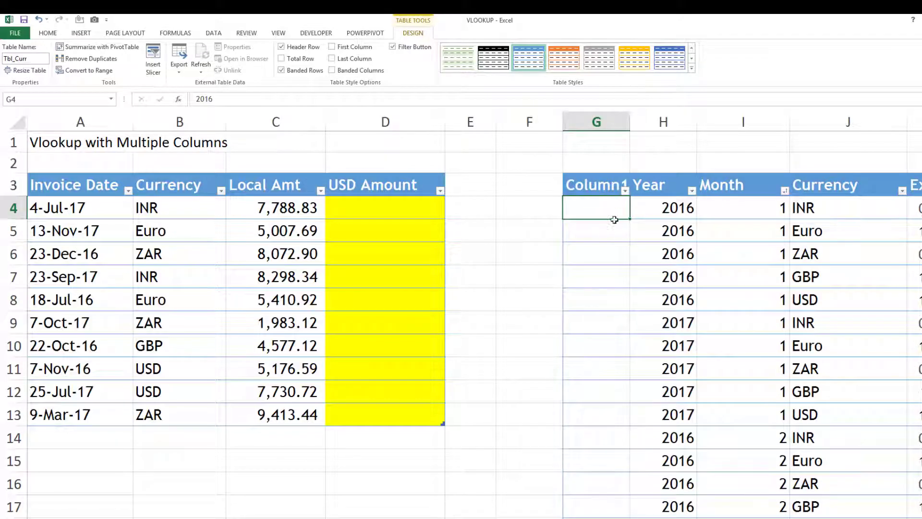
pyautogui.click(840, 513)
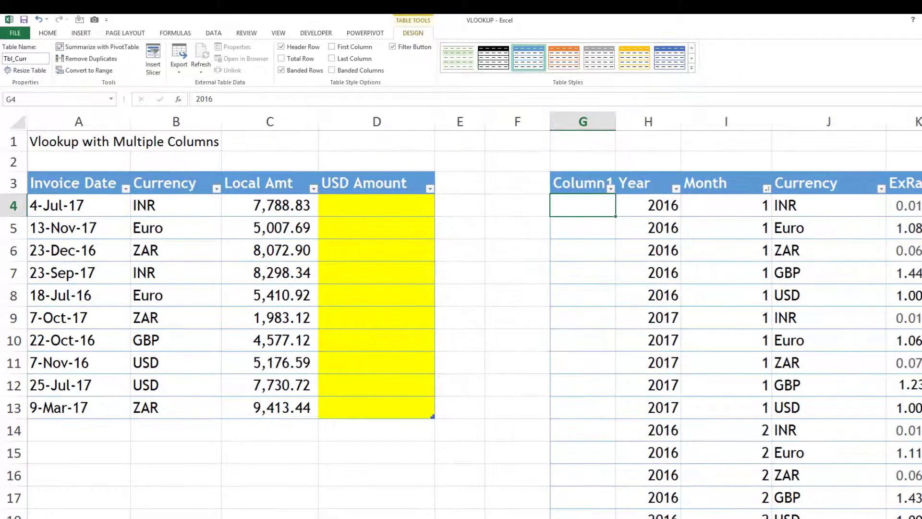
pyautogui.click(840, 513)
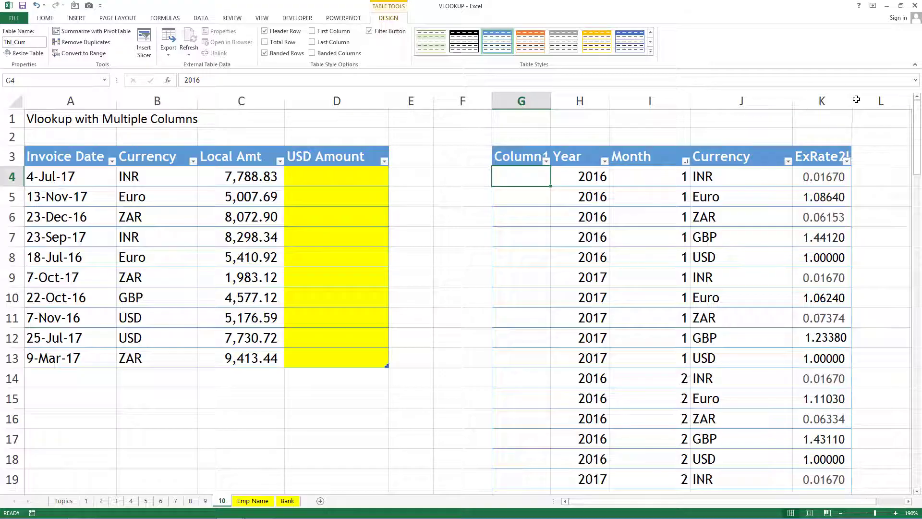
pyautogui.doubleClick(851, 100)
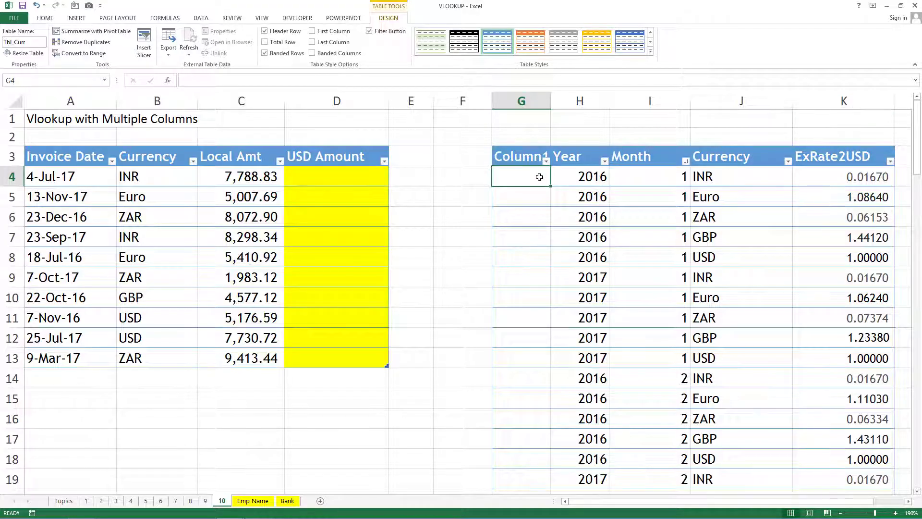
# Rename the header of the new column in G3 to Unique
pyautogui.click(534, 159)
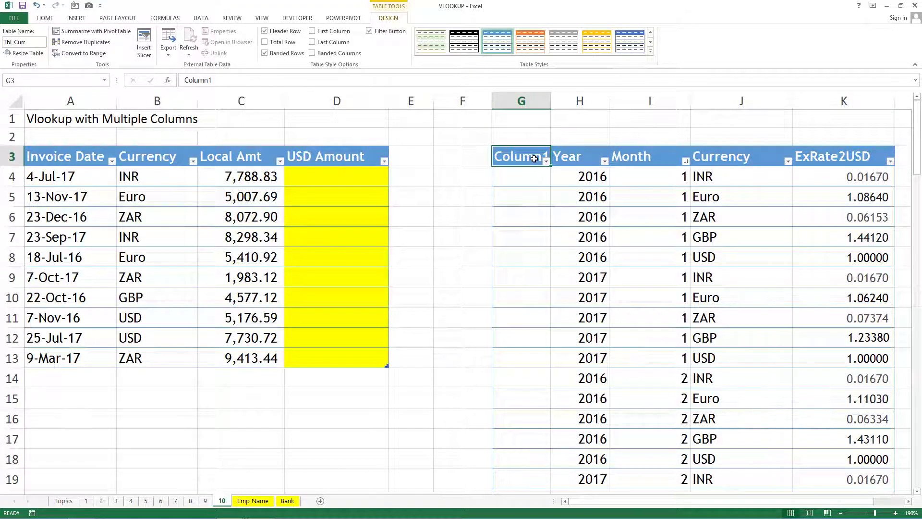
pyautogui.write('Unique')
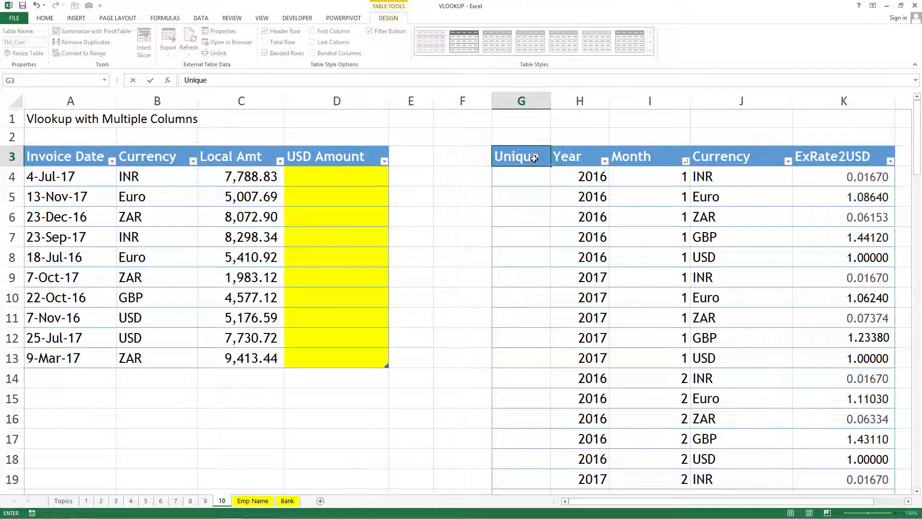
pyautogui.press('Return')
# Concatenate Year, Month and Currency in the Unique column by entering =H4&I4&J4 in G4
pyautogui.click(713, 177)
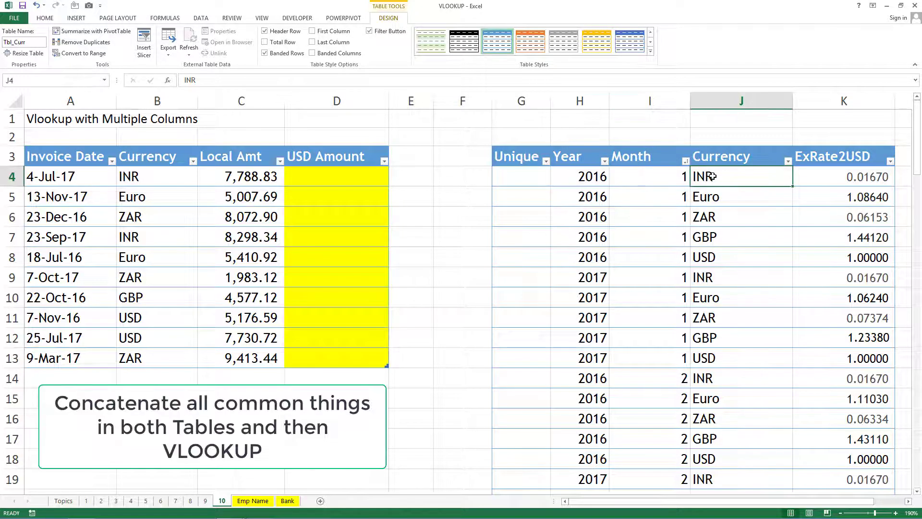
pyautogui.click(587, 176)
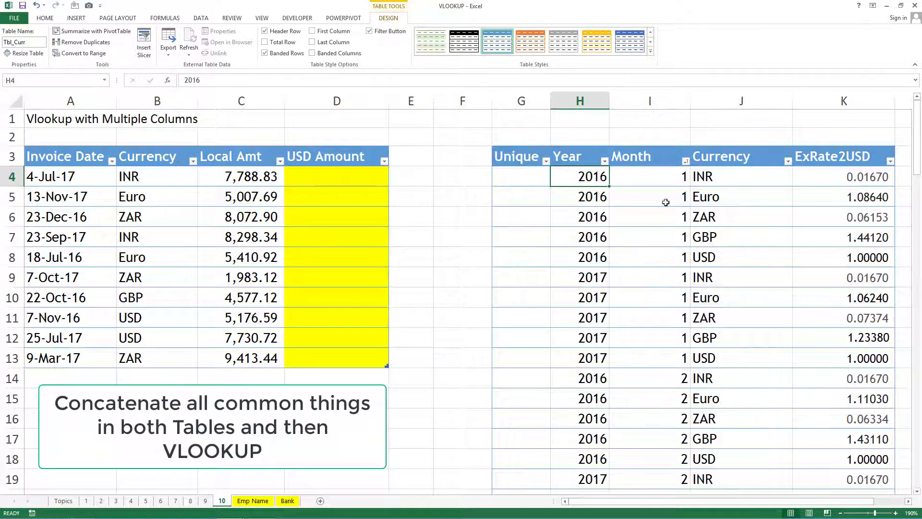
pyautogui.click(664, 178)
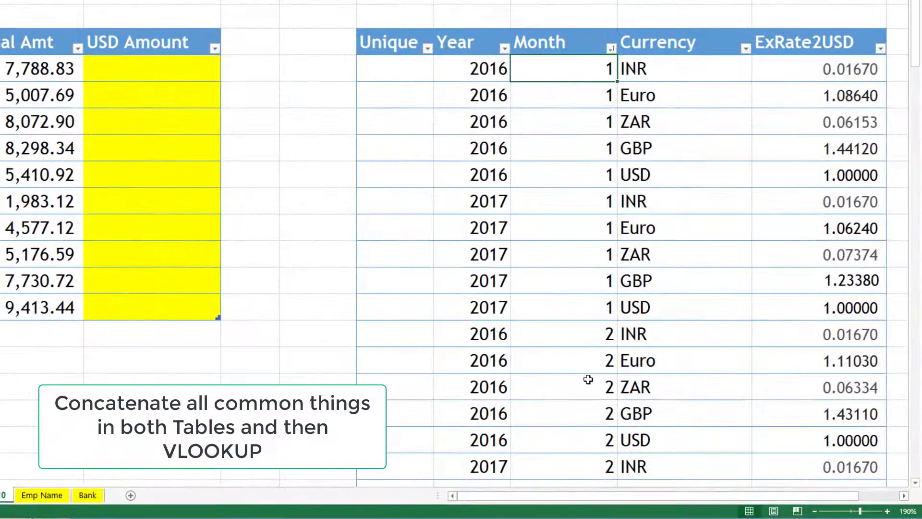
pyautogui.click(394, 72)
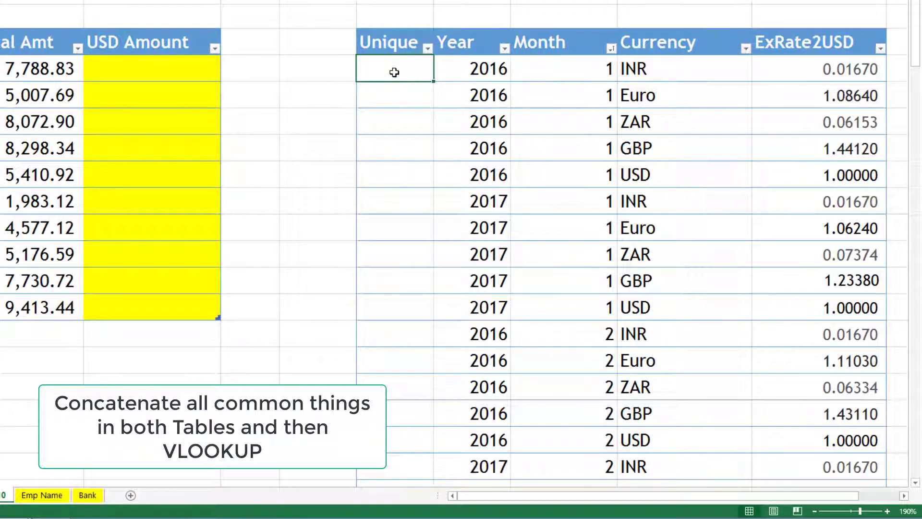
pyautogui.write('=')
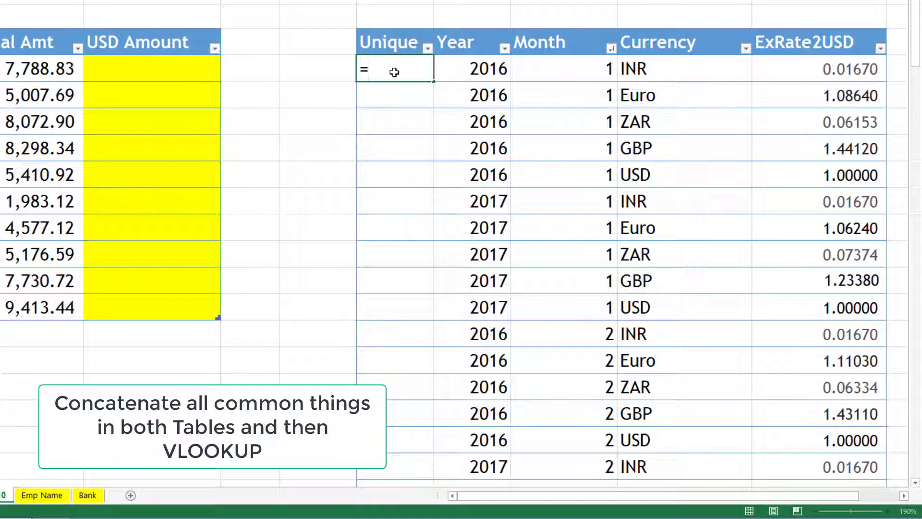
pyautogui.click(458, 69)
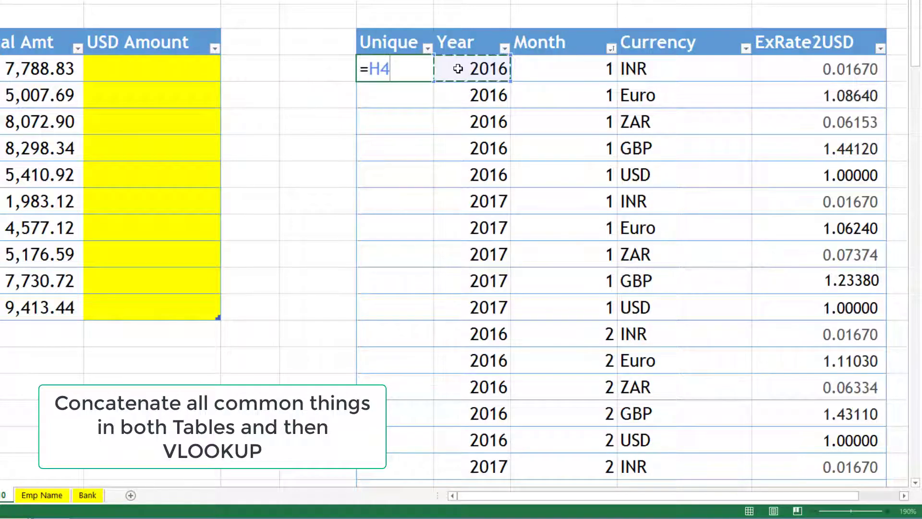
pyautogui.write('&')
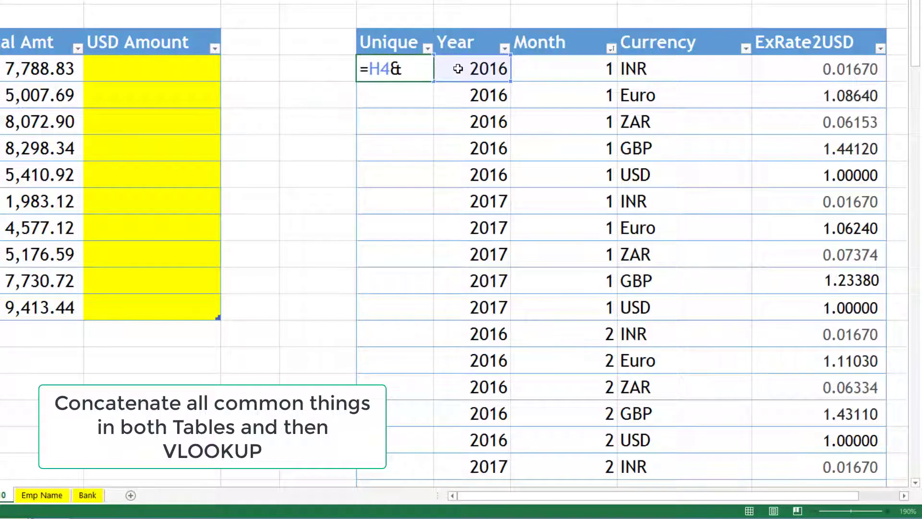
pyautogui.click(586, 74)
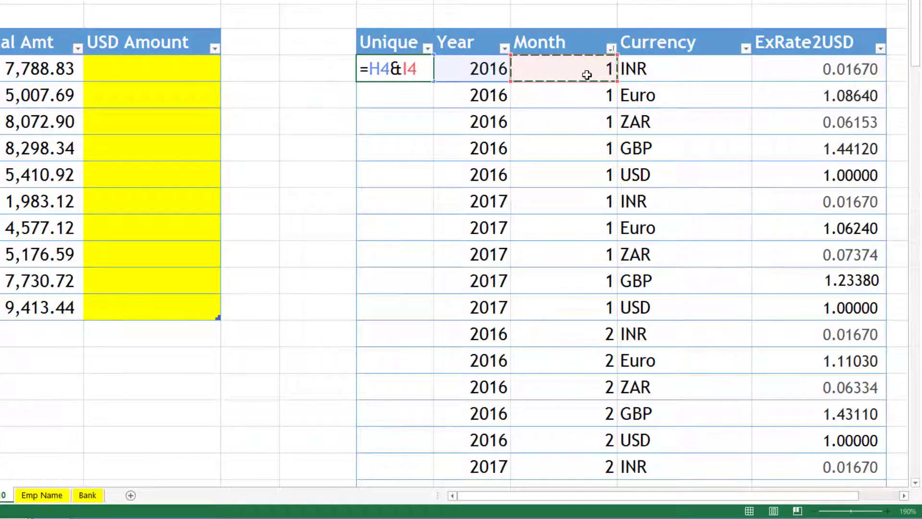
pyautogui.write('&')
pyautogui.click(655, 65)
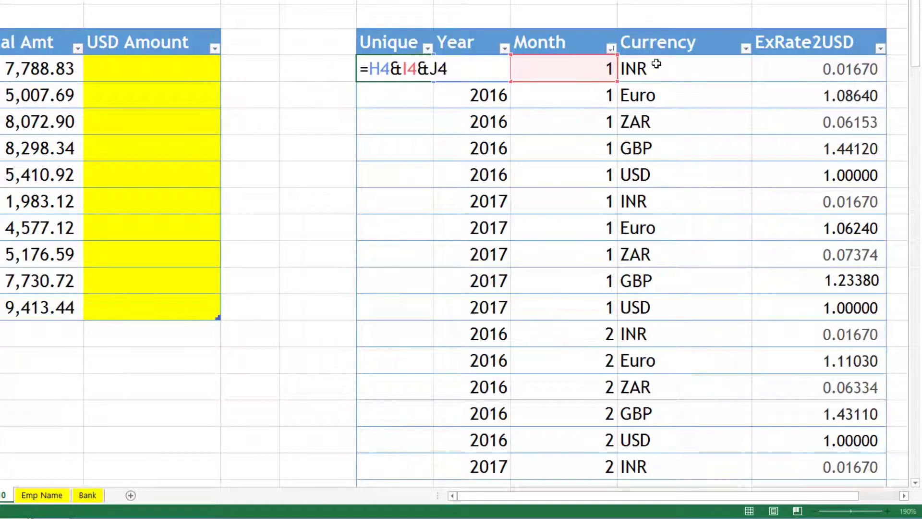
pyautogui.press('Return')
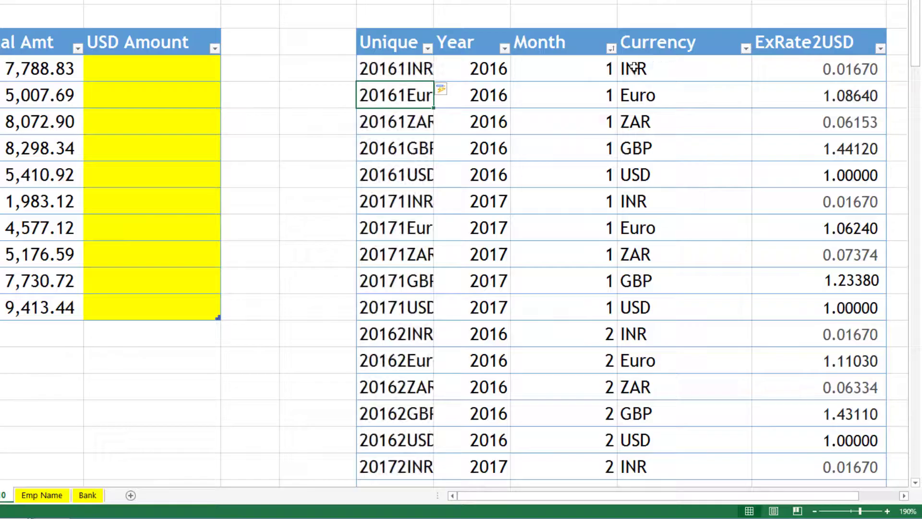
# Fit the Unique column's width to its contents and narrow the blank column F beside it
pyautogui.doubleClick(434, 1)
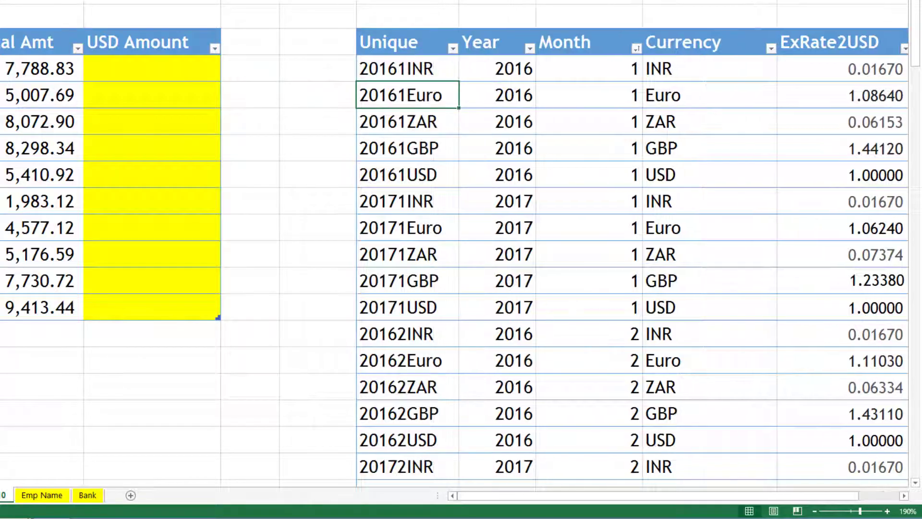
pyautogui.moveTo(279, 0); pyautogui.dragTo(312, 0)
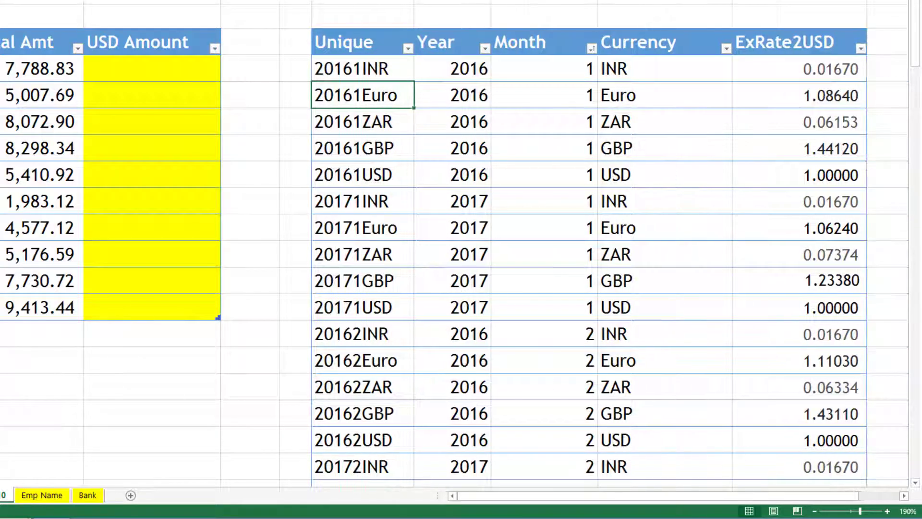
# Narrow the Currency column J of the exchange-rate table and enter =YEAR(A4)&MONTH(A4) in D4 under USD Amount
pyautogui.moveTo(732, 0); pyautogui.dragTo(704, 1)
pyautogui.click(136, 71)
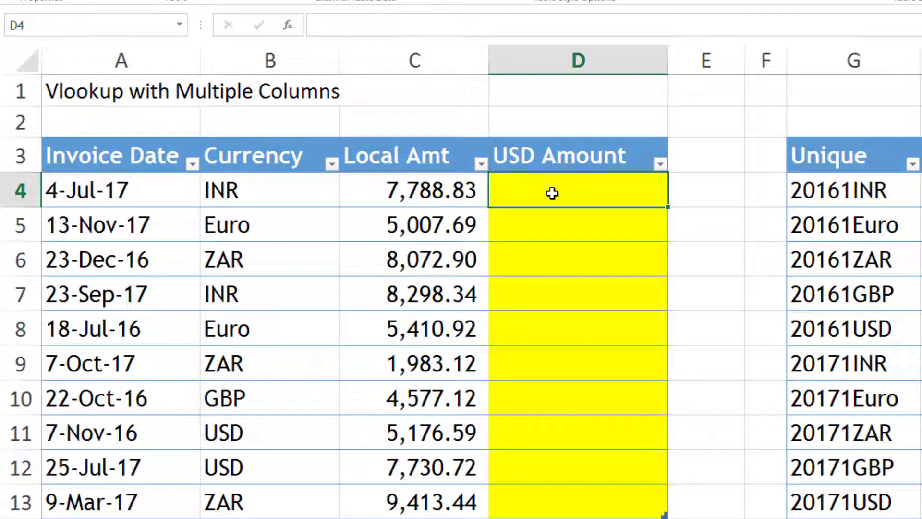
pyautogui.write('=')
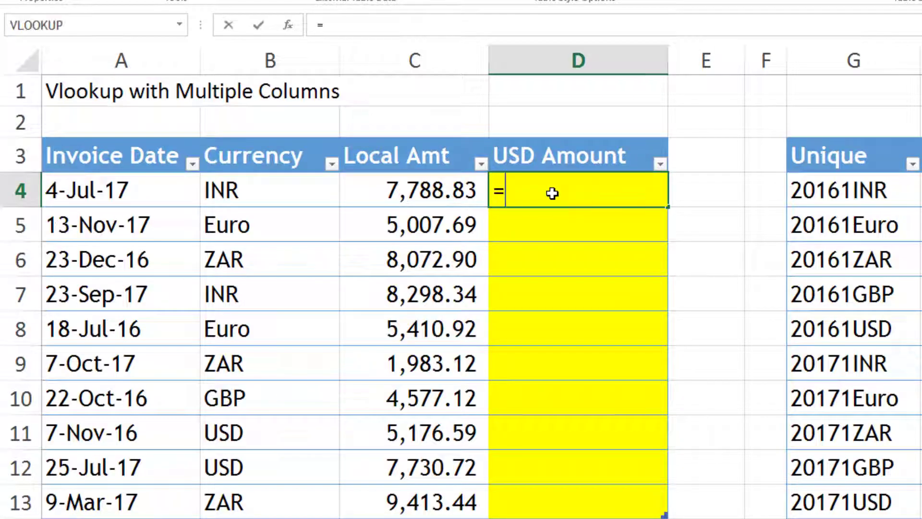
pyautogui.write('Year(')
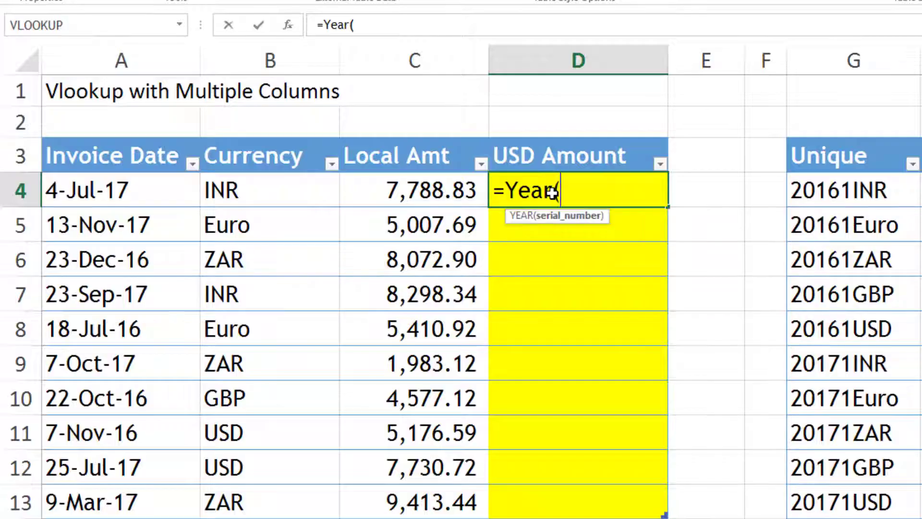
pyautogui.click(160, 192)
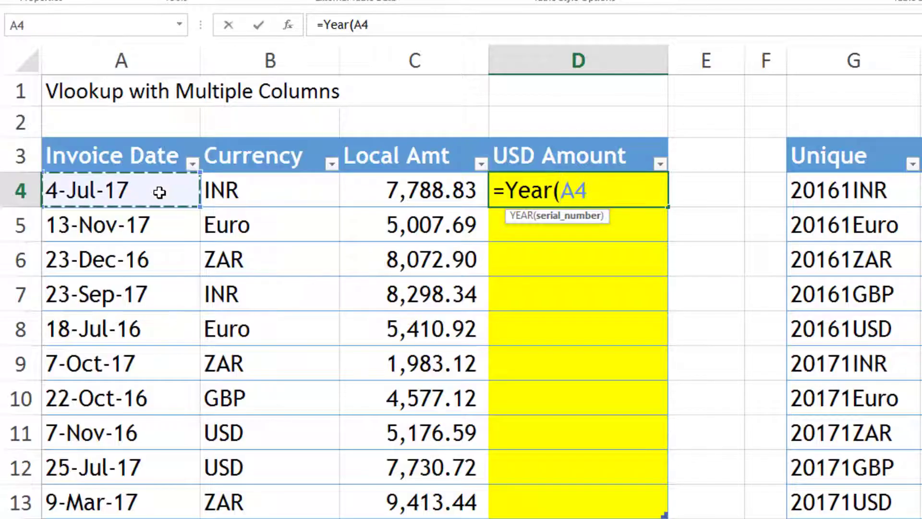
pyautogui.write(')')
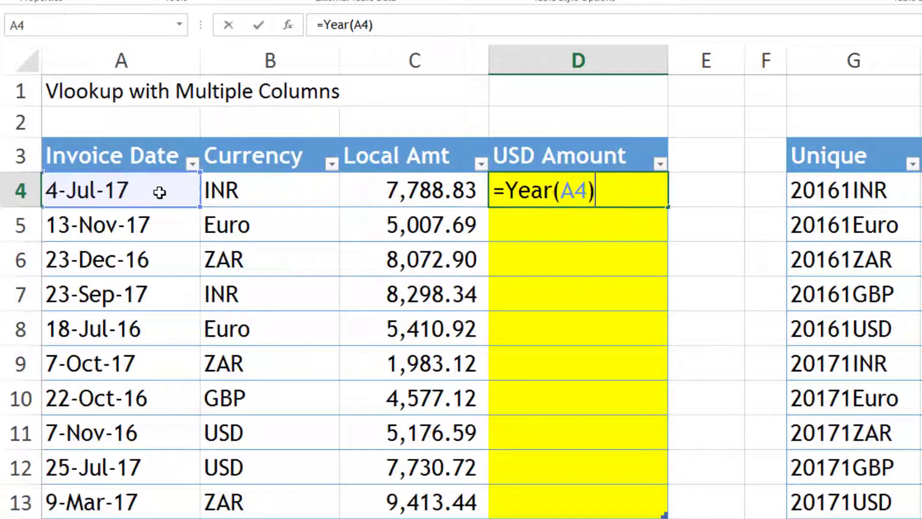
pyautogui.write('&month')
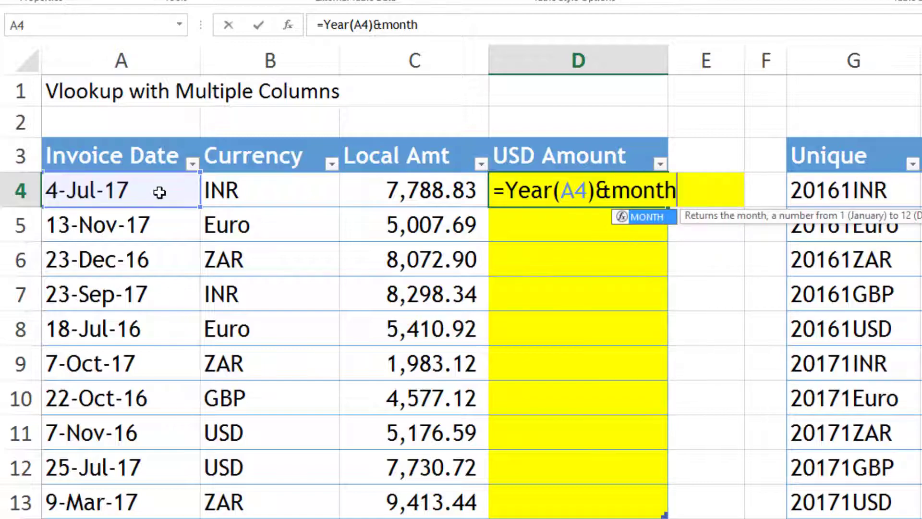
pyautogui.write('(')
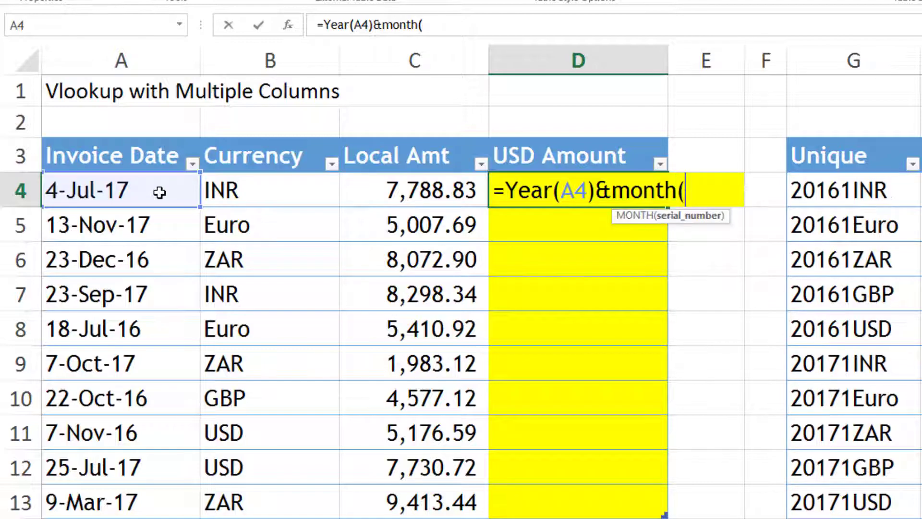
pyautogui.click(130, 196)
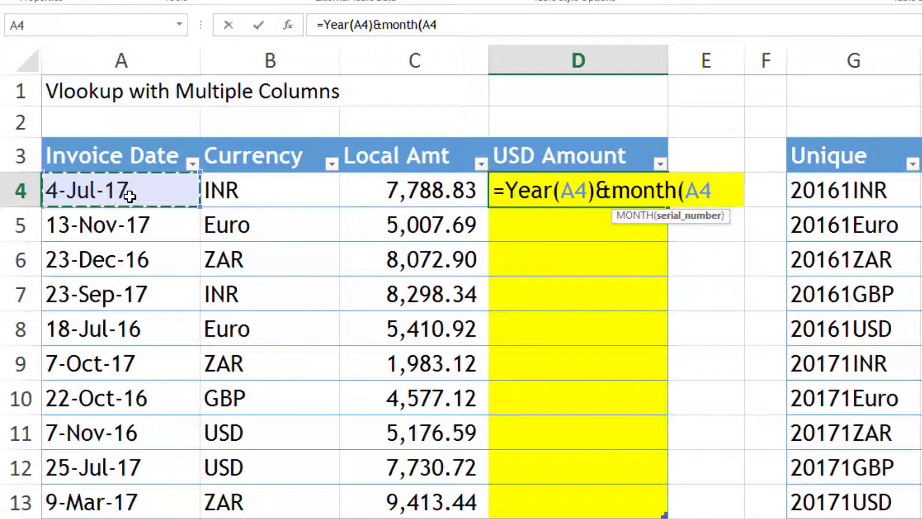
pyautogui.write(')')
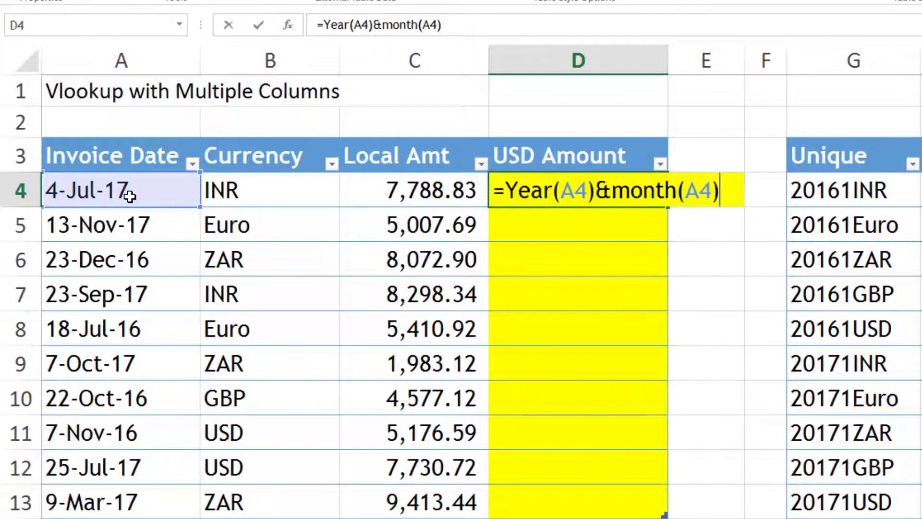
pyautogui.press('Return')
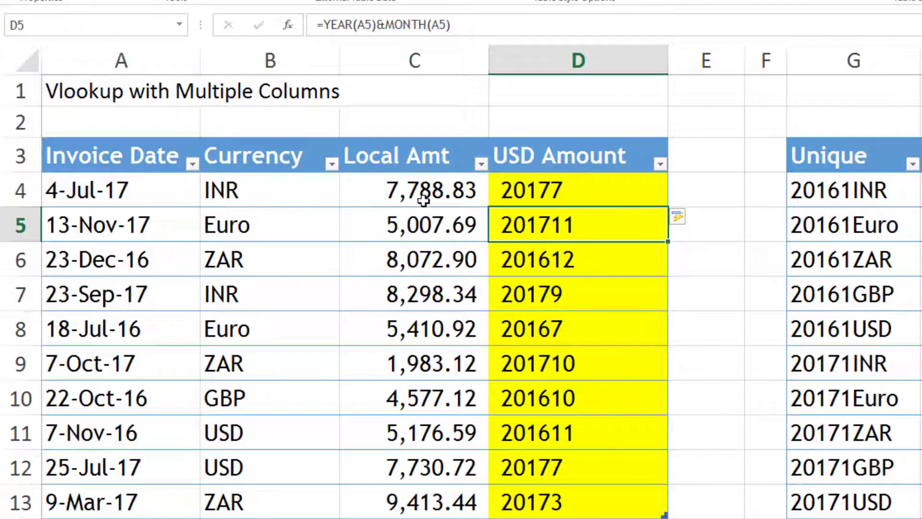
# Append the currency to the D4 key so the formula reads =YEAR(A4)&MONTH(A4)&B4
pyautogui.moveTo(577, 179); pyautogui.dragTo(557, 505)
pyautogui.click(575, 192)
pyautogui.doubleClick(579, 190)
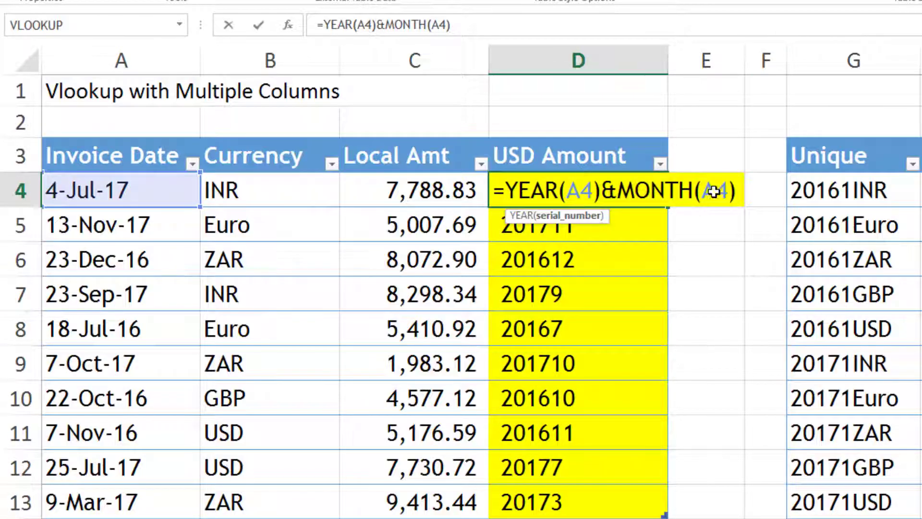
pyautogui.click(732, 190)
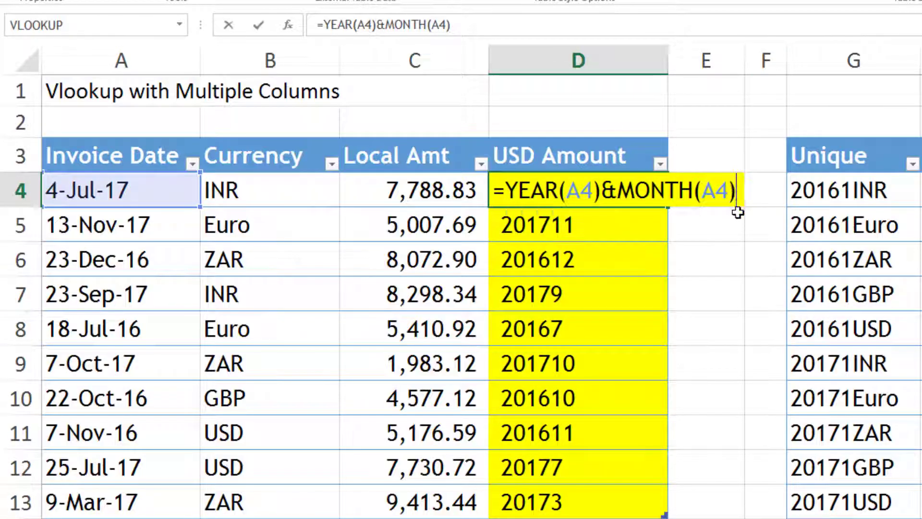
pyautogui.write('&')
pyautogui.click(232, 192)
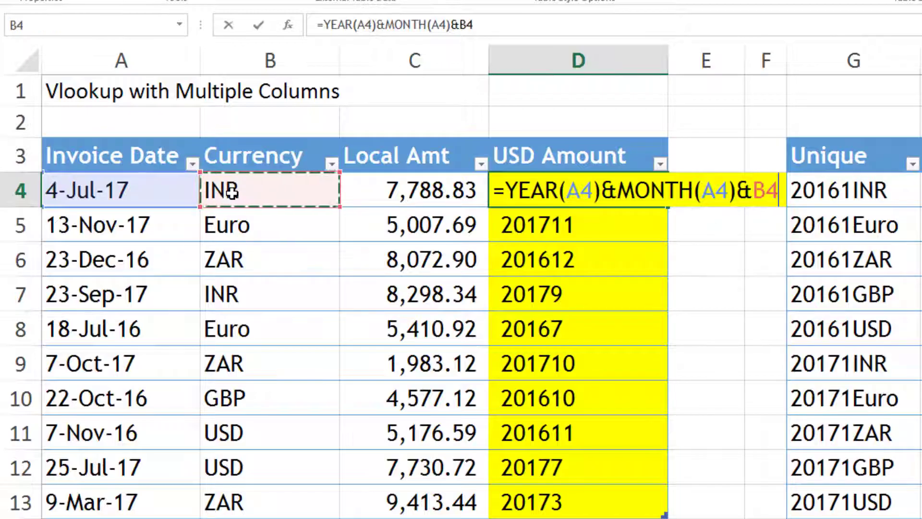
pyautogui.press('Return')
# Make the concatenated key in D4 the lookup value of a VLOOKUP, starting =VLOOKUP(YEAR(A4)&MONTH(A4)&B4,
pyautogui.click(533, 192)
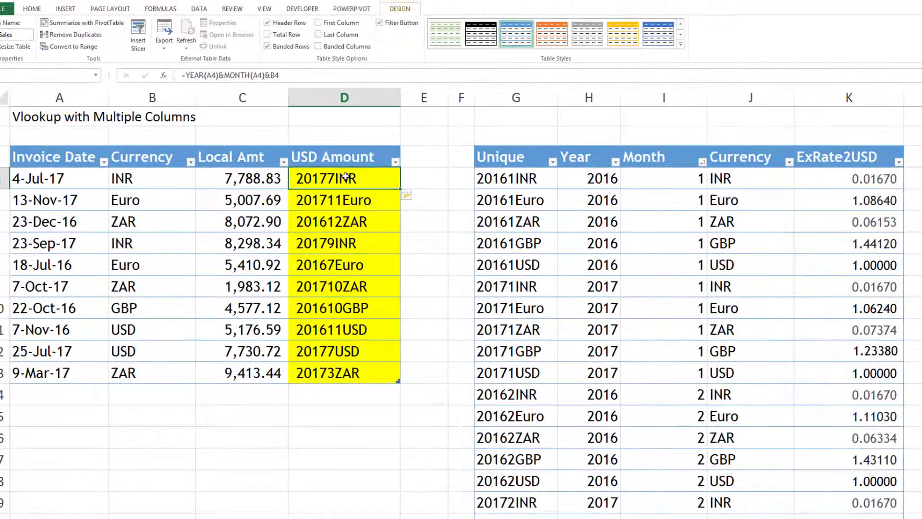
pyautogui.press('F2')
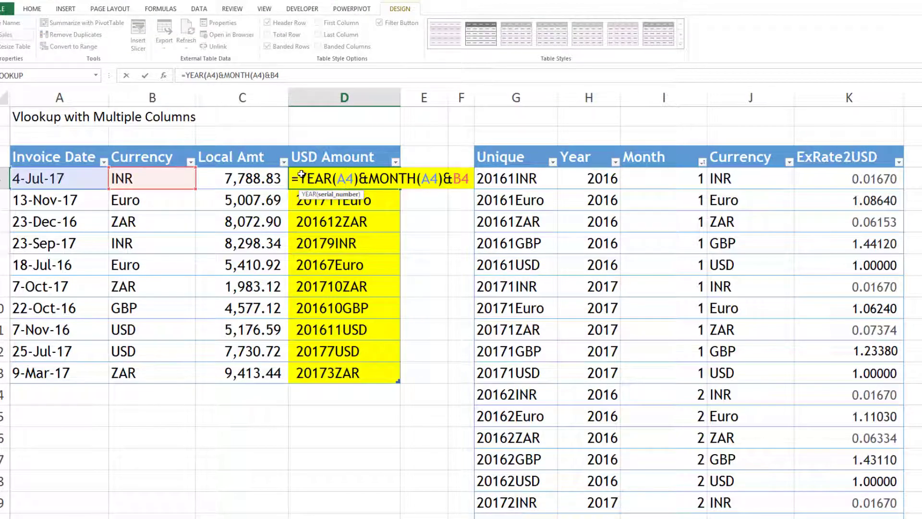
pyautogui.click(301, 174)
pyautogui.write('VLOOKUP(')
pyautogui.press('End')
pyautogui.write(',')
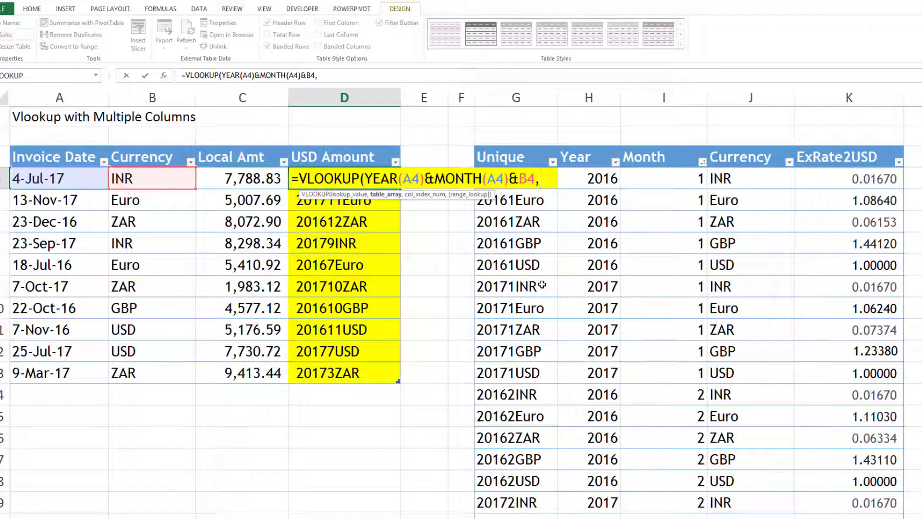
# Complete the VLOOKUP in D4 with Tbl_Curr as the table array, column index 5 and 0 for an exact match
pyautogui.write('tbl')
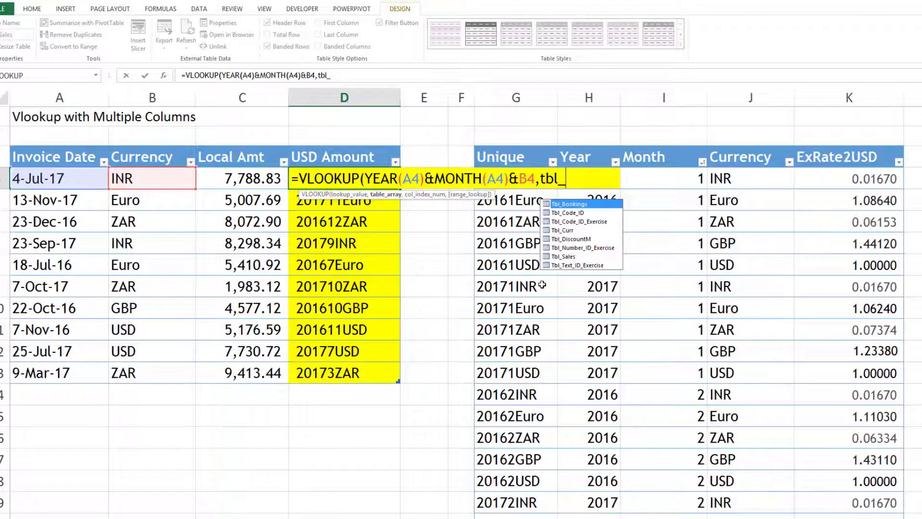
pyautogui.write('_c')
pyautogui.press('Down')
pyautogui.press('Down')
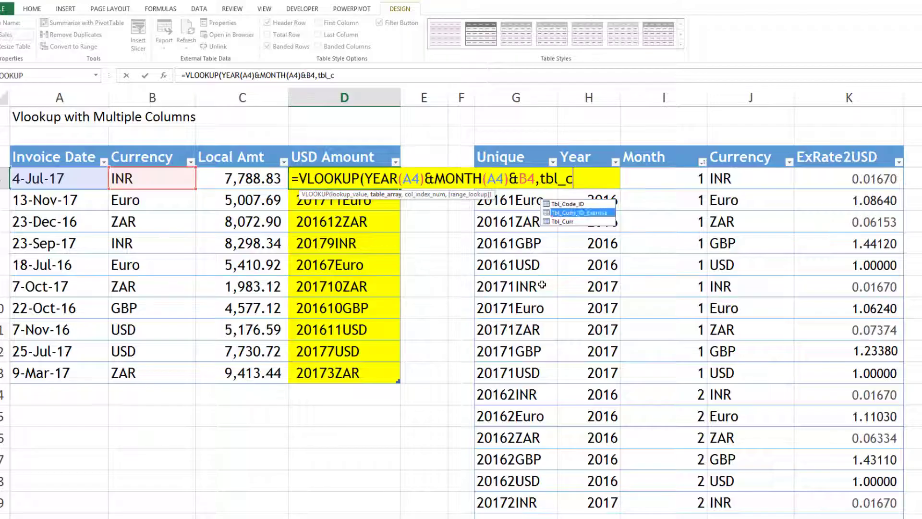
pyautogui.press('Tab')
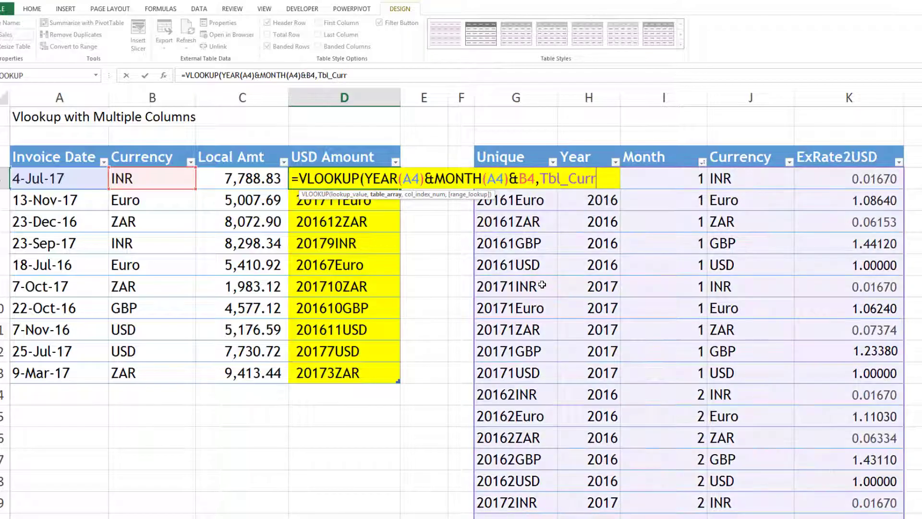
pyautogui.write(',')
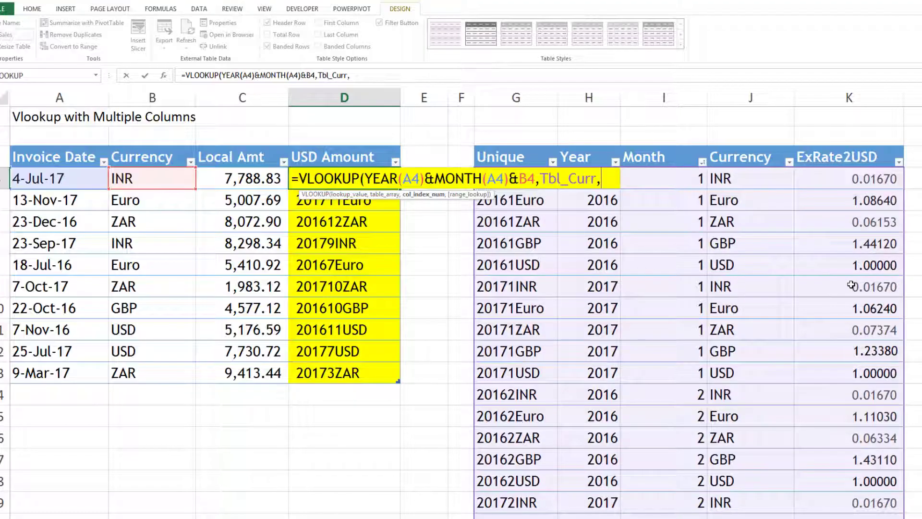
pyautogui.write('5,')
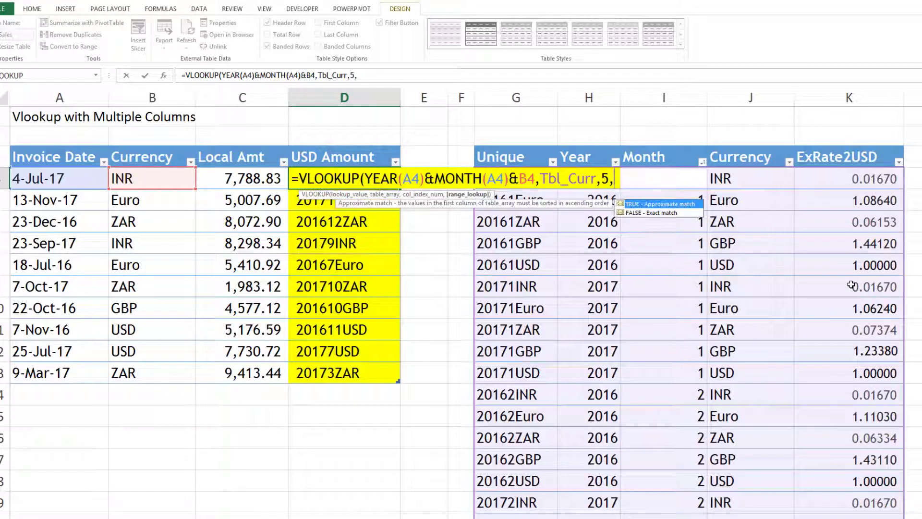
pyautogui.write('0)')
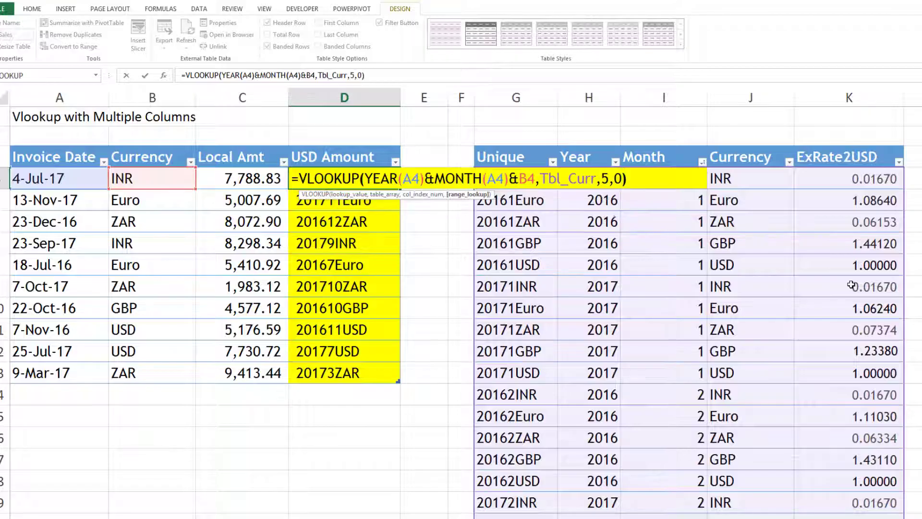
pyautogui.press('Return')
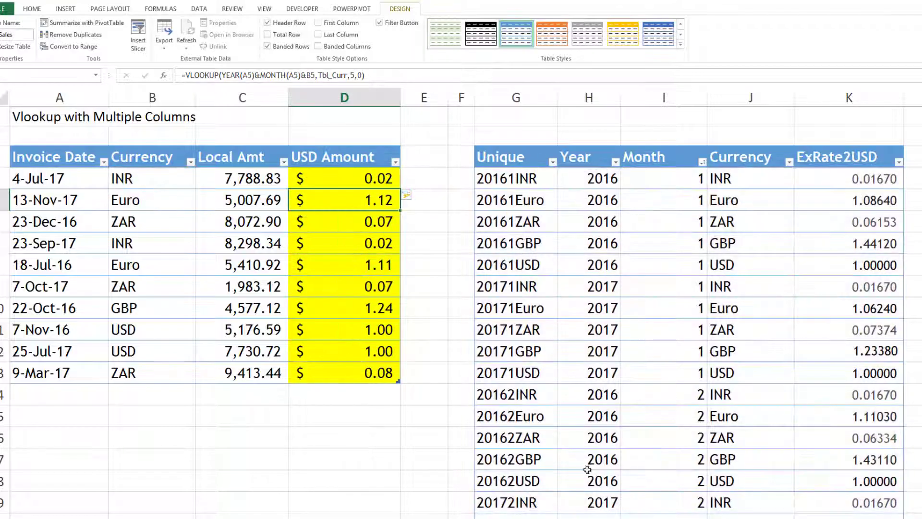
# Multiply the VLOOKUP result in D4 by the local amount by adding *C4 to the end of the formula
pyautogui.click(367, 175)
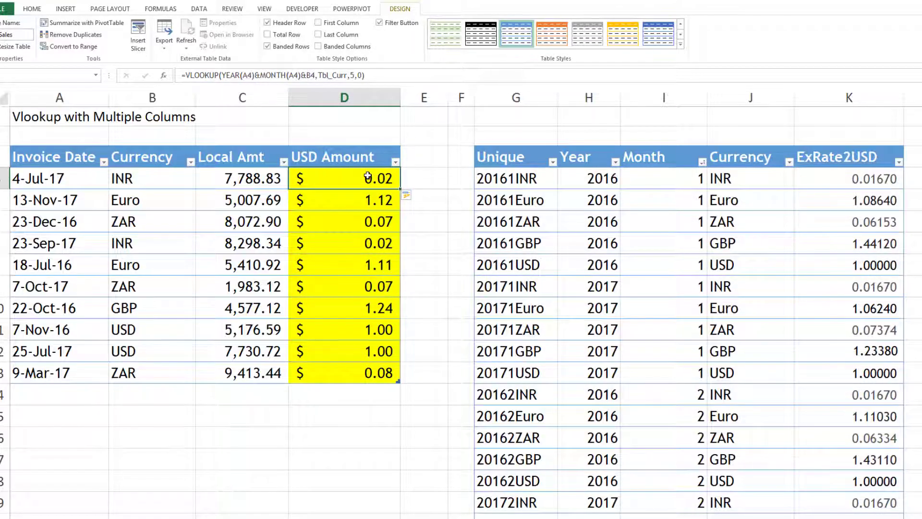
pyautogui.moveTo(368, 176)
pyautogui.mouseDown()
pyautogui.moveTo(360, 385)
pyautogui.moveTo(356, 369)
pyautogui.mouseUp()
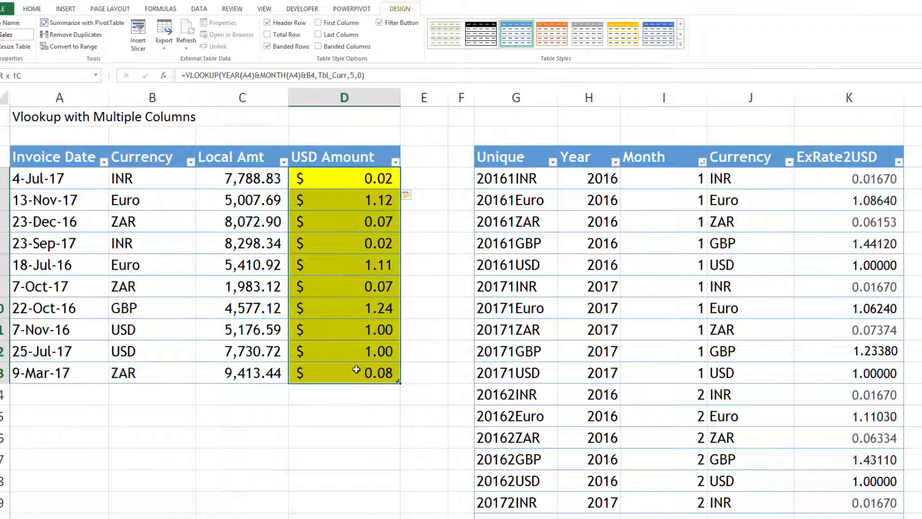
pyautogui.click(367, 179)
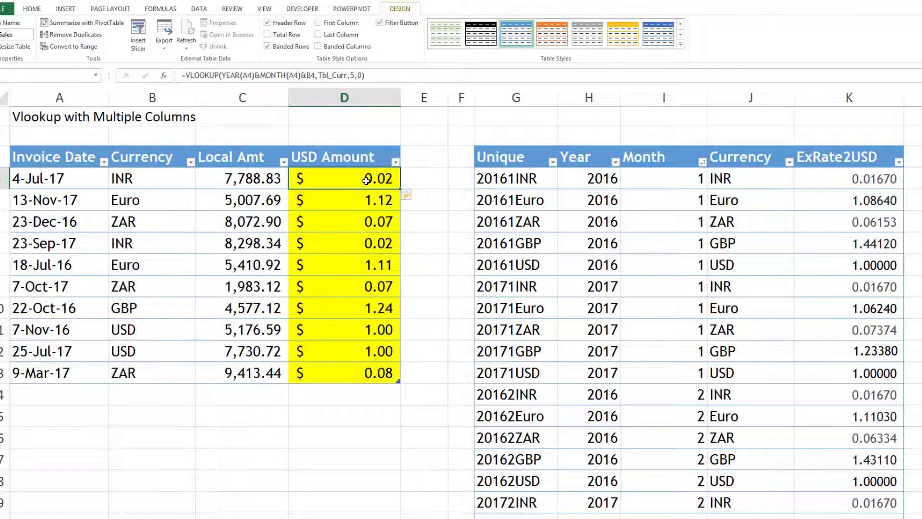
pyautogui.doubleClick(366, 180)
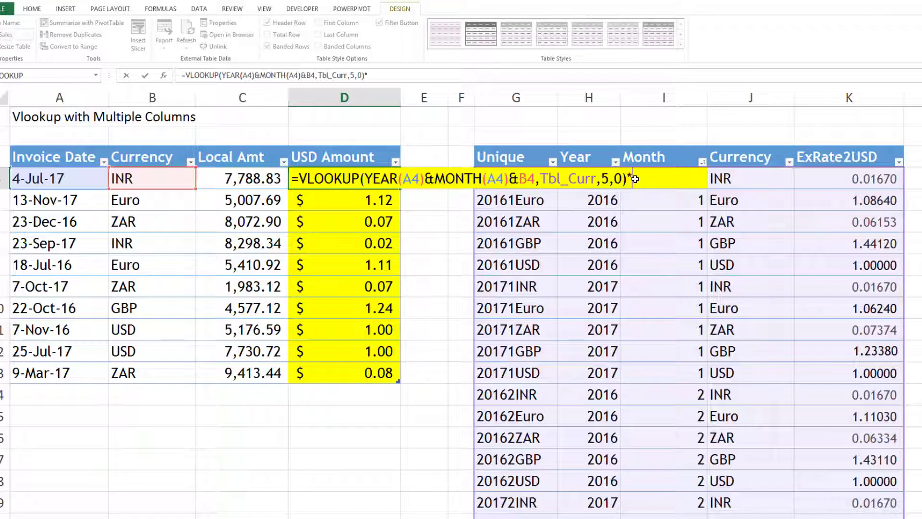
pyautogui.write('*')
pyautogui.click(255, 181)
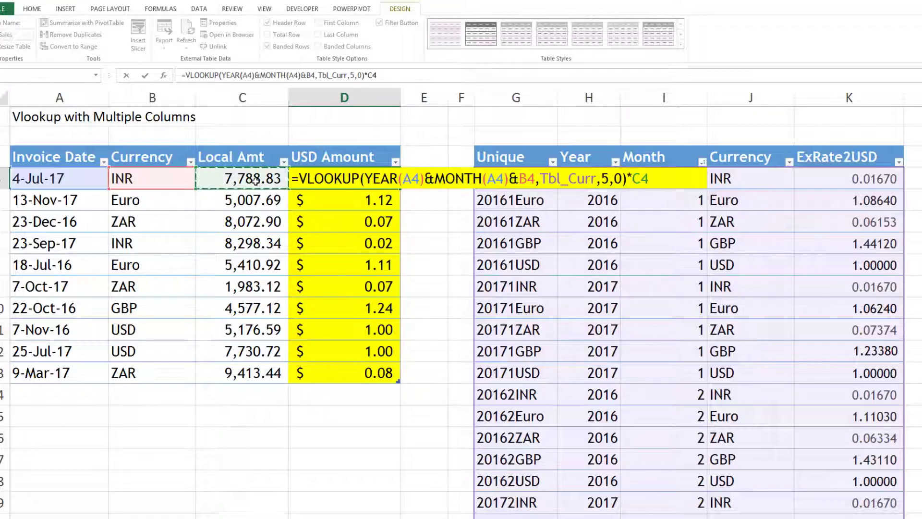
pyautogui.press('Return')
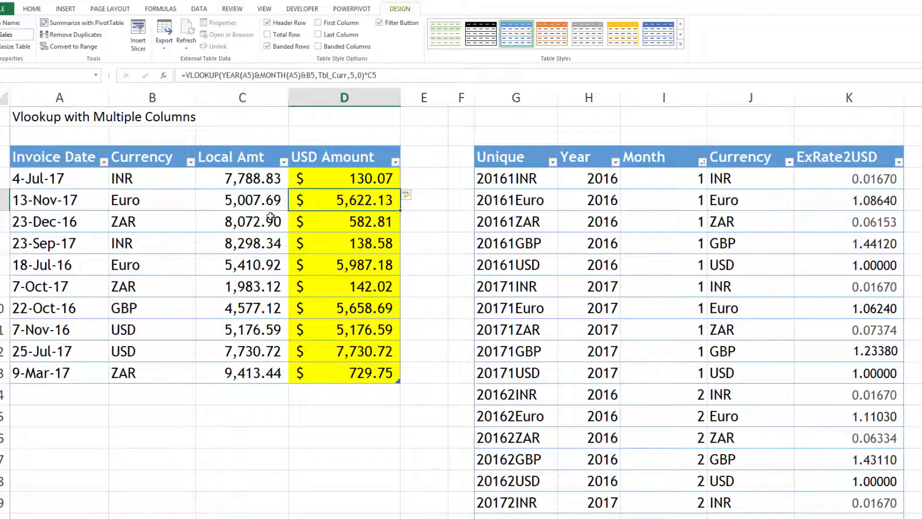
pyautogui.hotkey('ctrl', 'space')
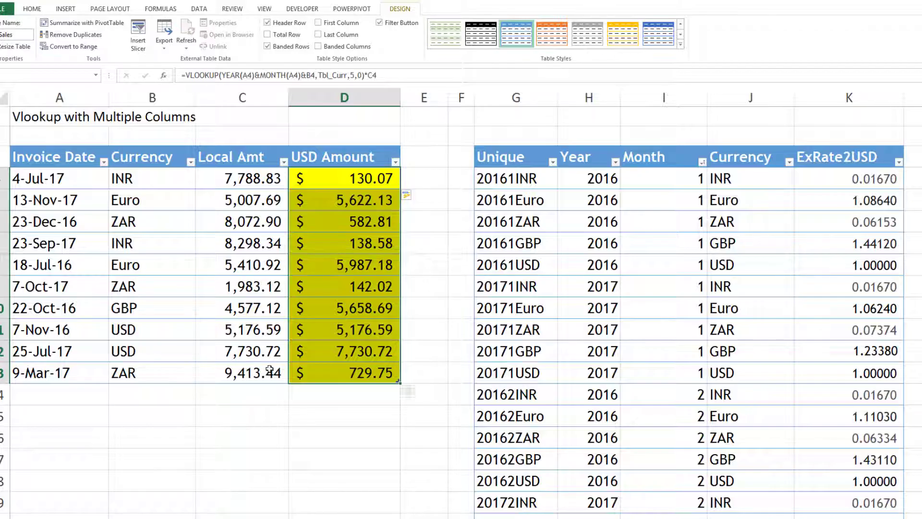
pyautogui.click(388, 217)
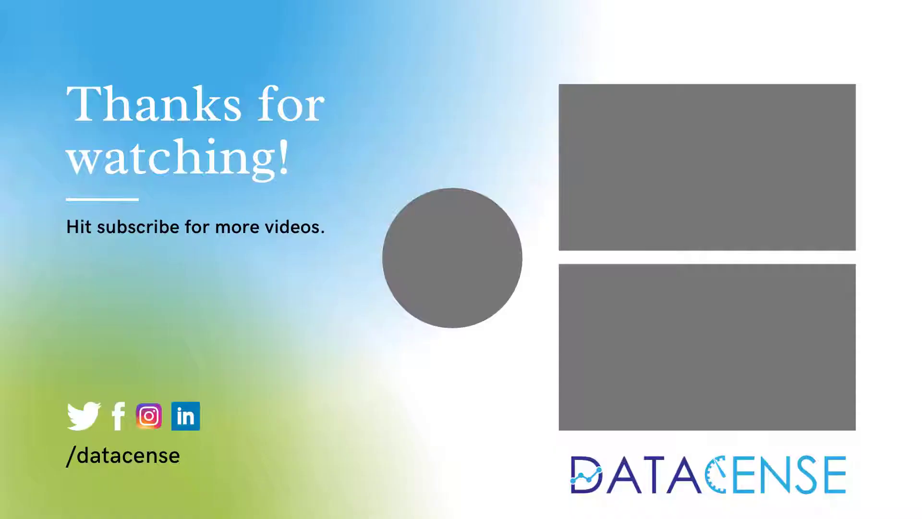